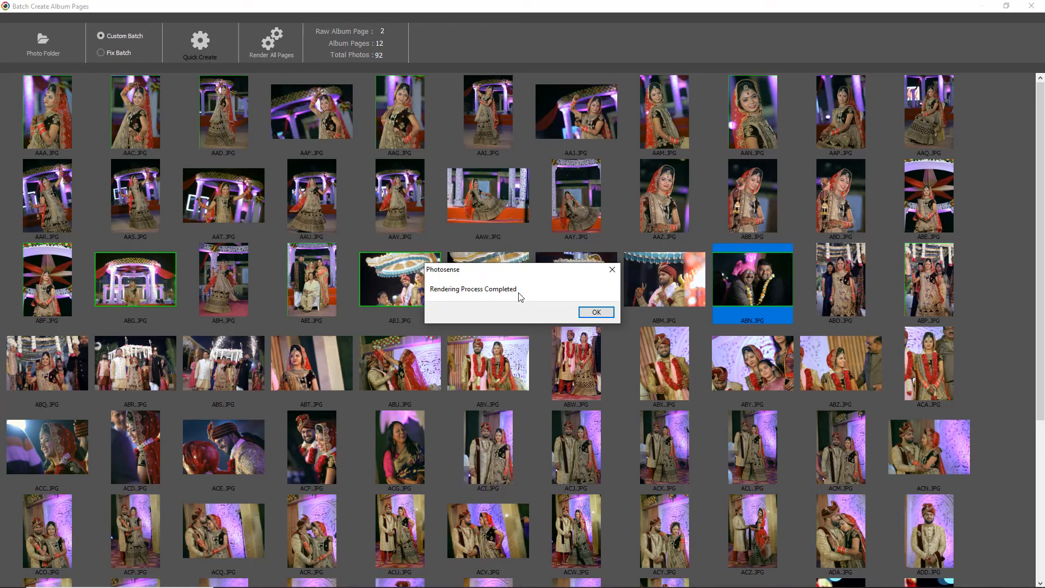
Dismiss the rendering message, close the batch album window and show the rendered pages in the user designs
left_click(596, 312)
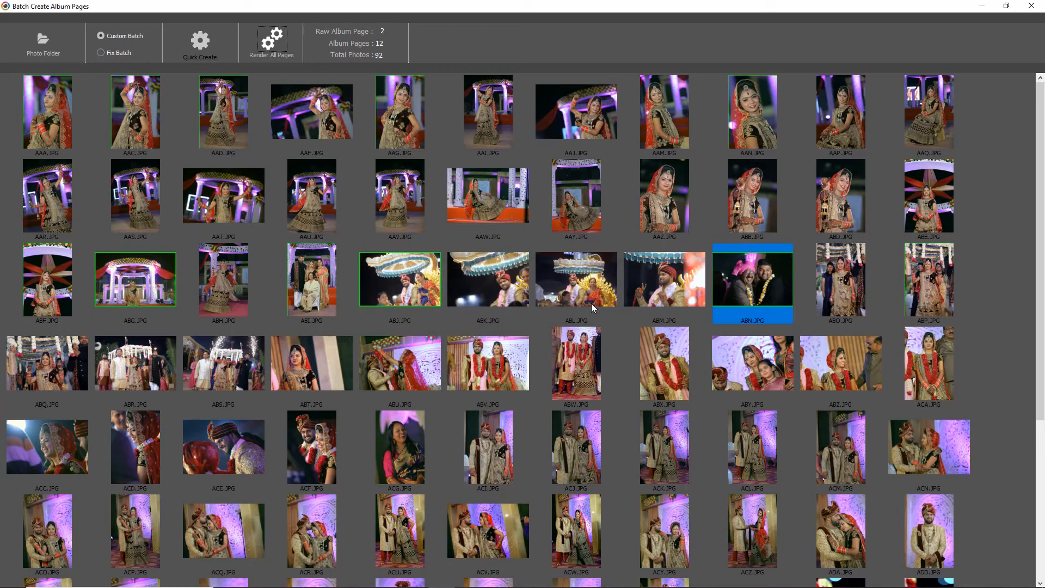
left_click(1031, 5)
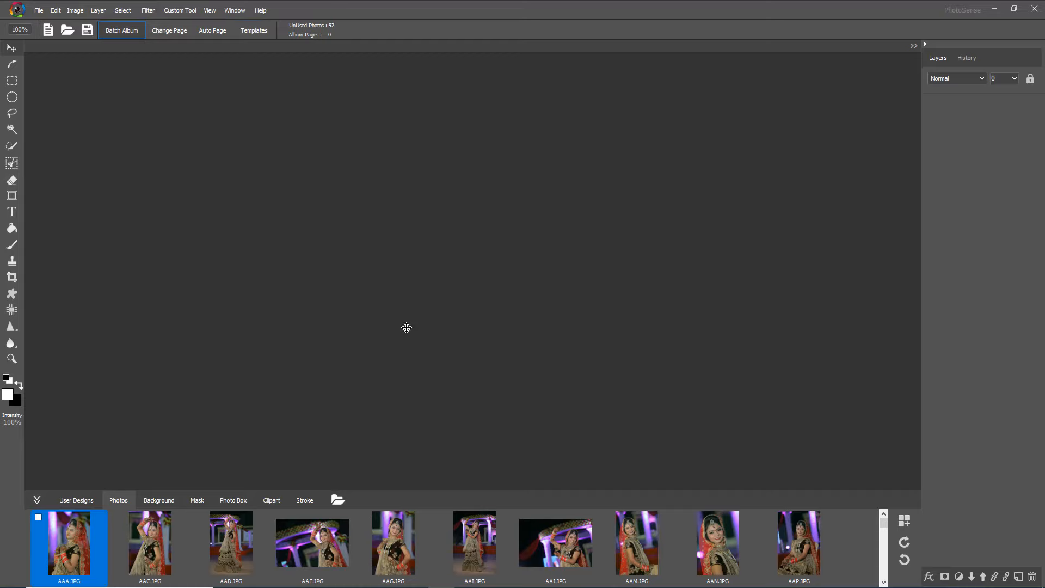
left_click(75, 501)
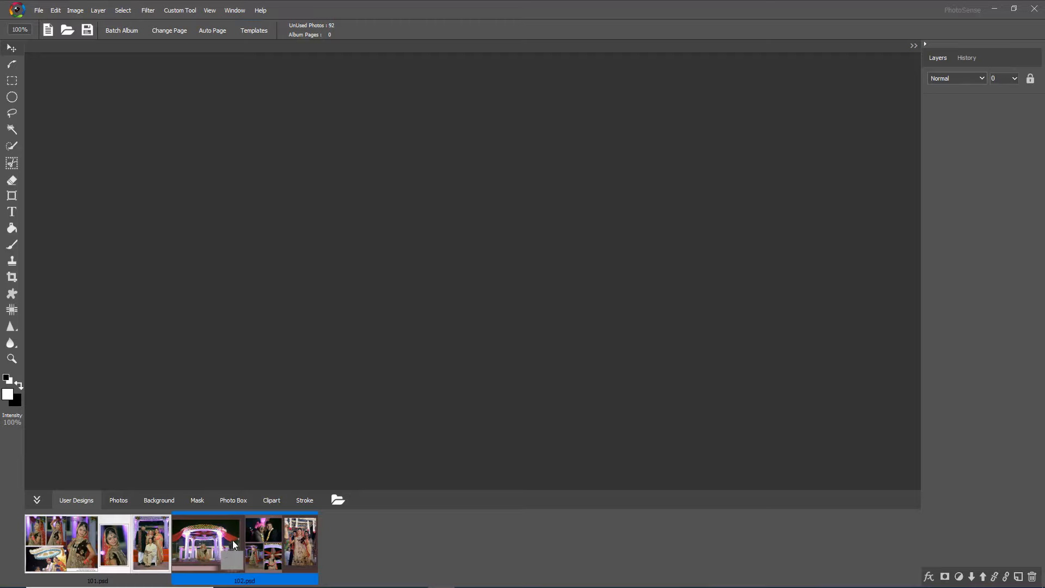
left_click(180, 32)
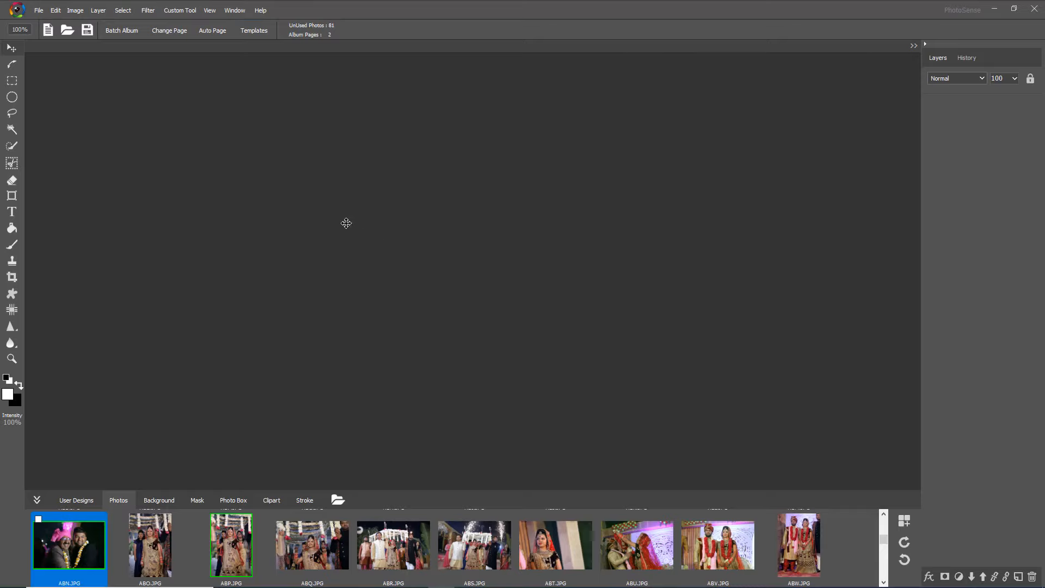
Create an auto page from the photos AAF, AAI, AAJ, ABI, ABL, ABM and ABR
left_click(316, 550)
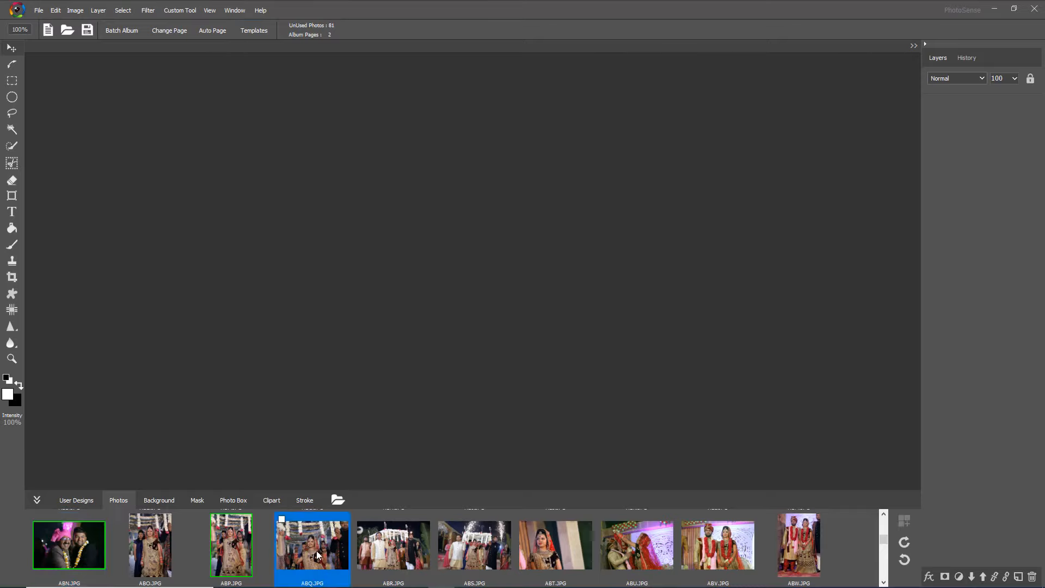
scroll(317, 551, "up", 5)
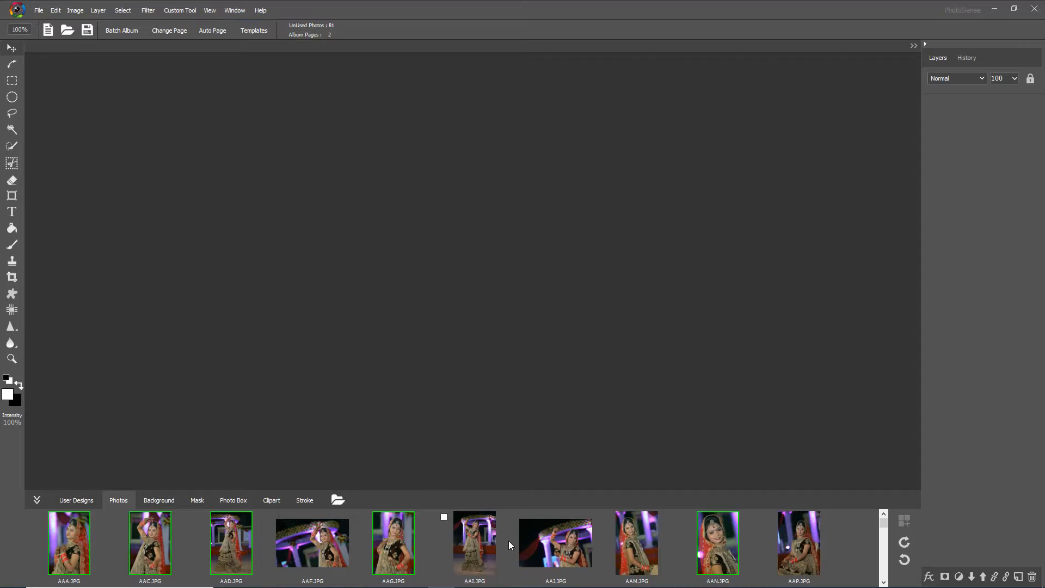
left_click(324, 552)
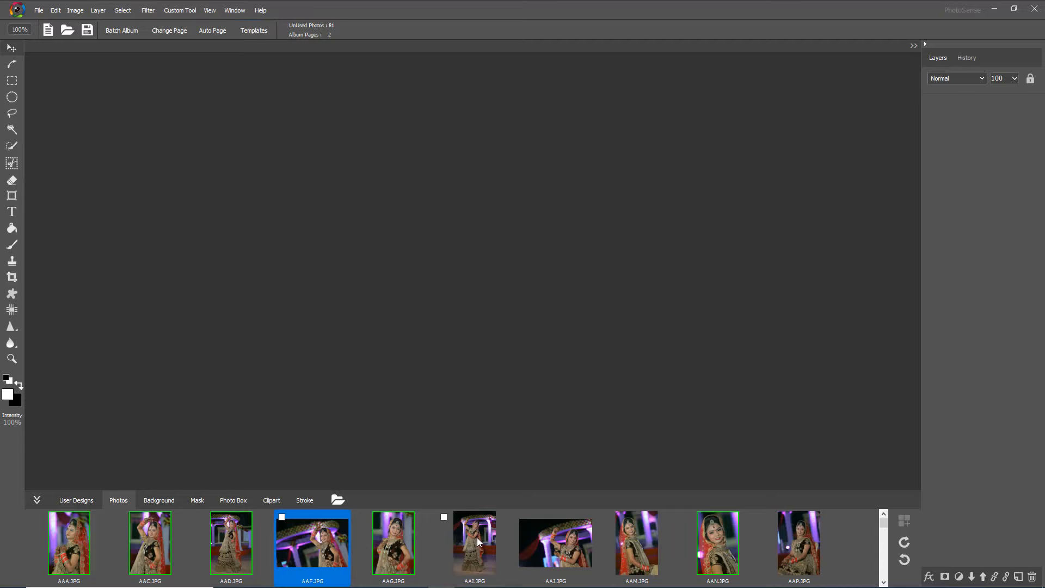
left_click(475, 536, "ctrl")
left_click(563, 541, "ctrl")
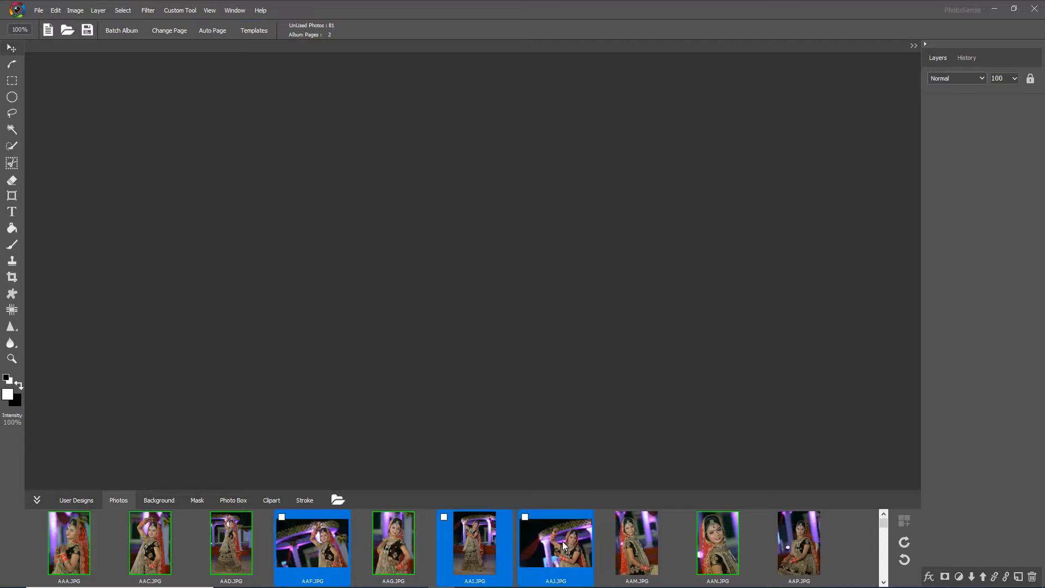
scroll(563, 541, "down", 1)
scroll(562, 541, "down", 1)
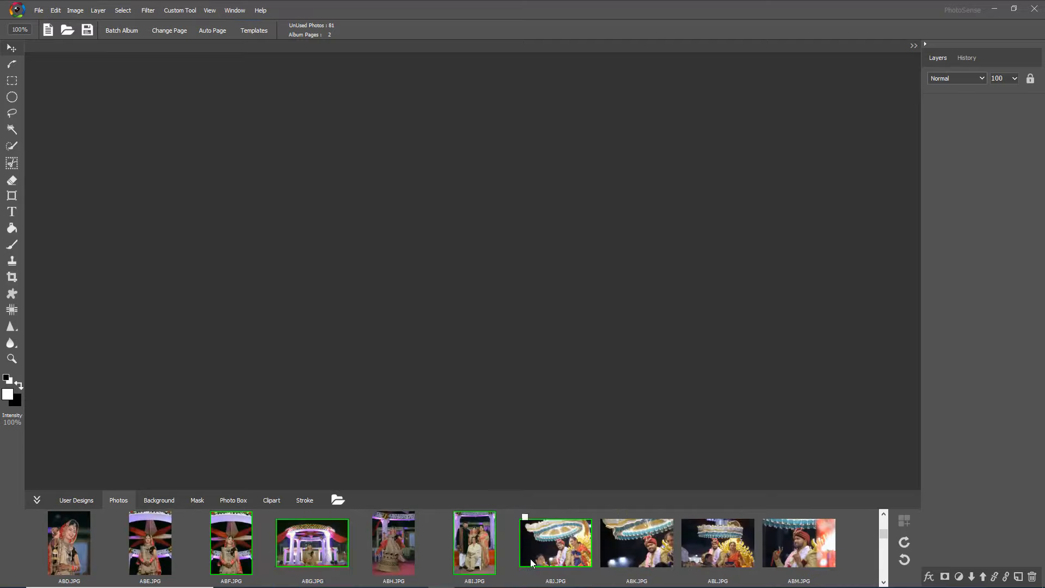
left_click(479, 544, "ctrl")
left_click(718, 540, "ctrl")
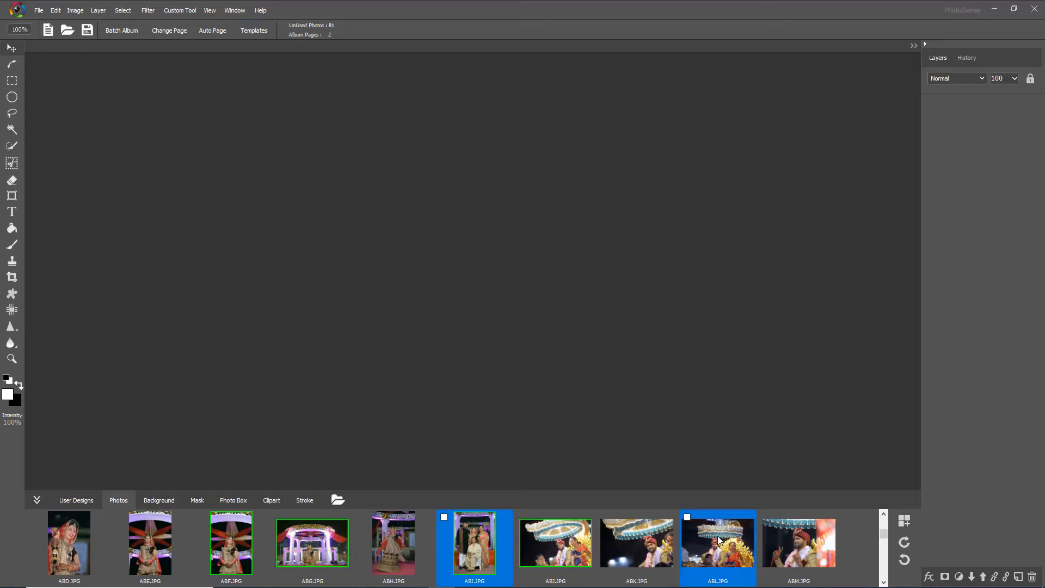
left_click(786, 541, "ctrl")
scroll(603, 553, "down", 1)
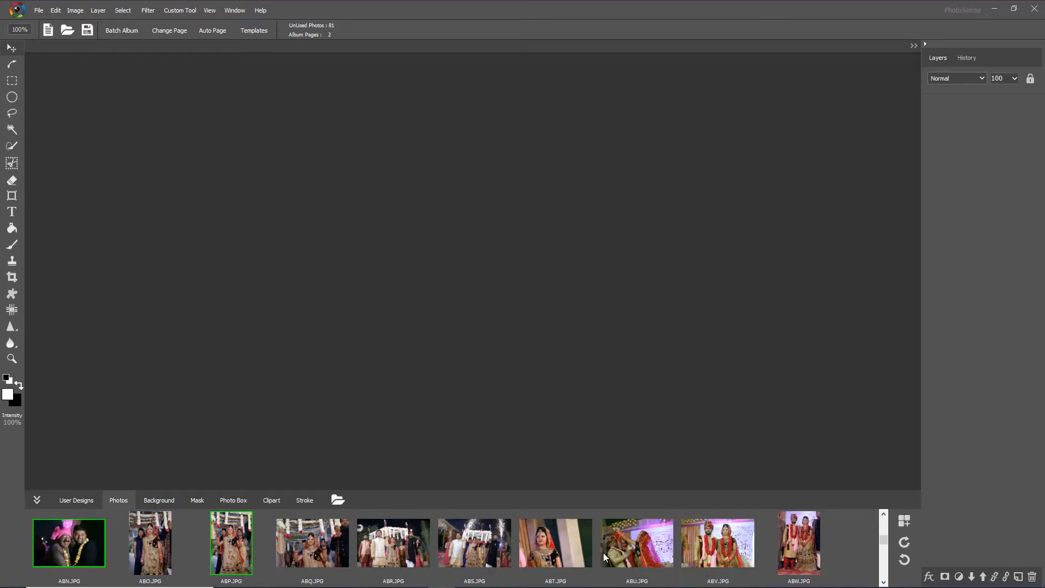
left_click(392, 551, "ctrl")
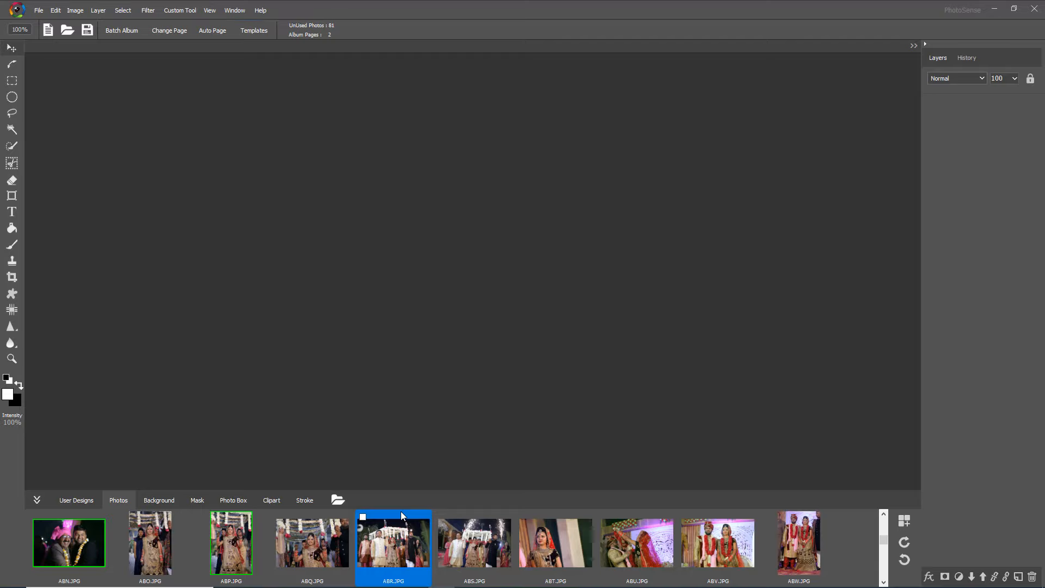
left_click(214, 30)
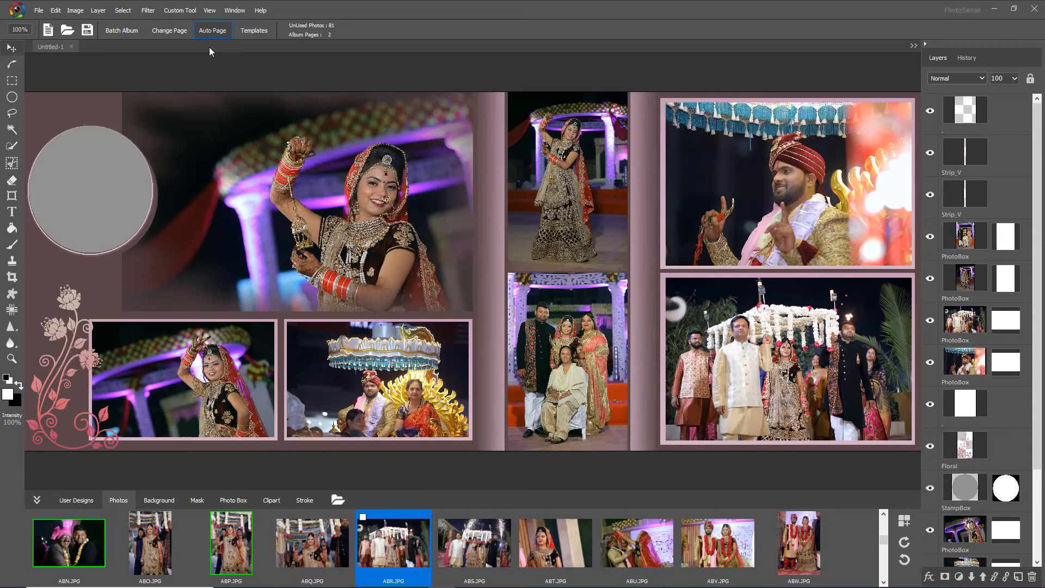
Swap the family portrait and the dancing bride portrait between the two stacked photo boxes in the page's centre column
left_click(576, 145)
left_click(546, 351)
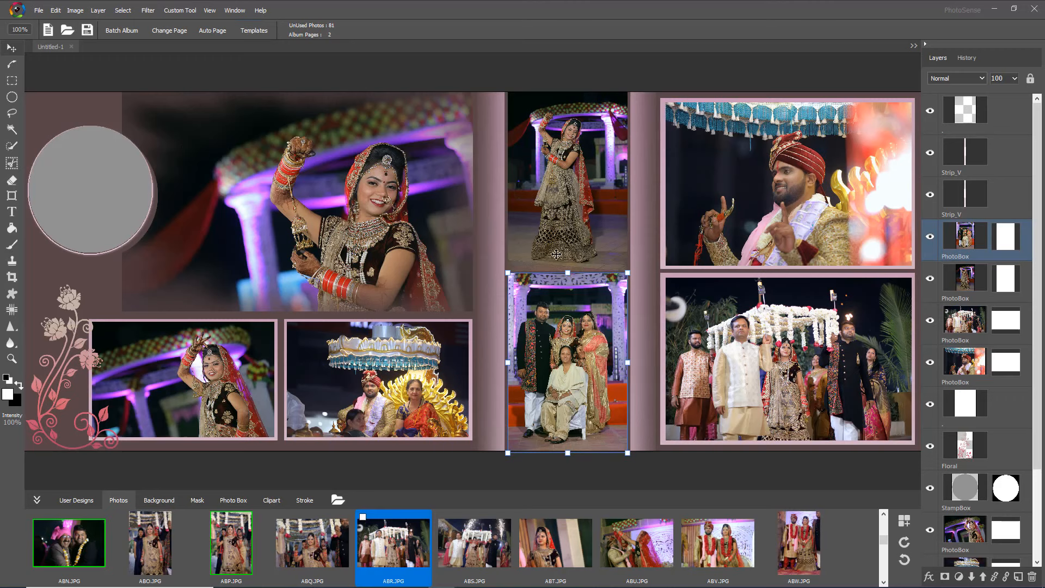
left_click(574, 185)
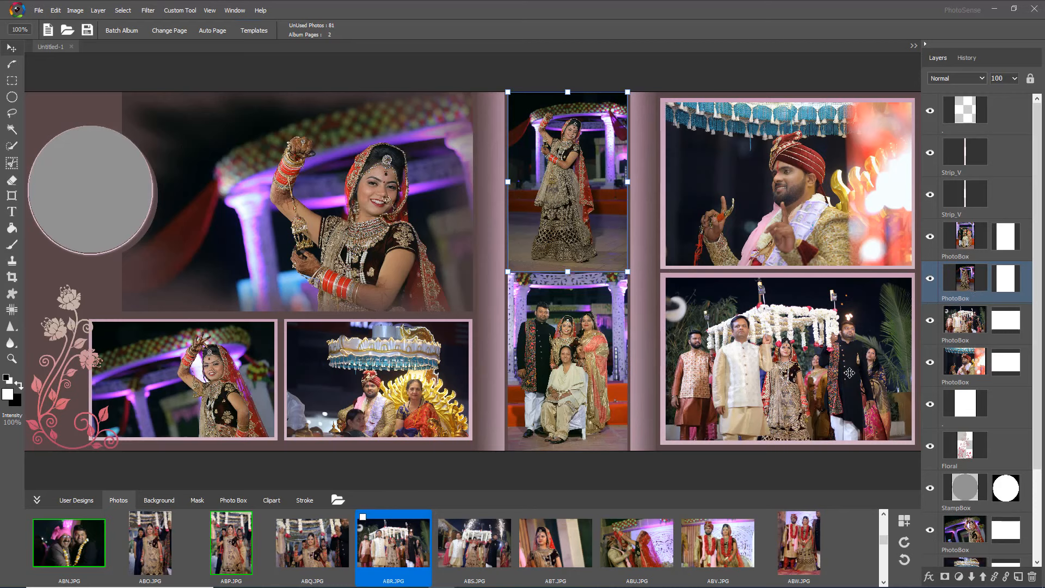
left_click(606, 355)
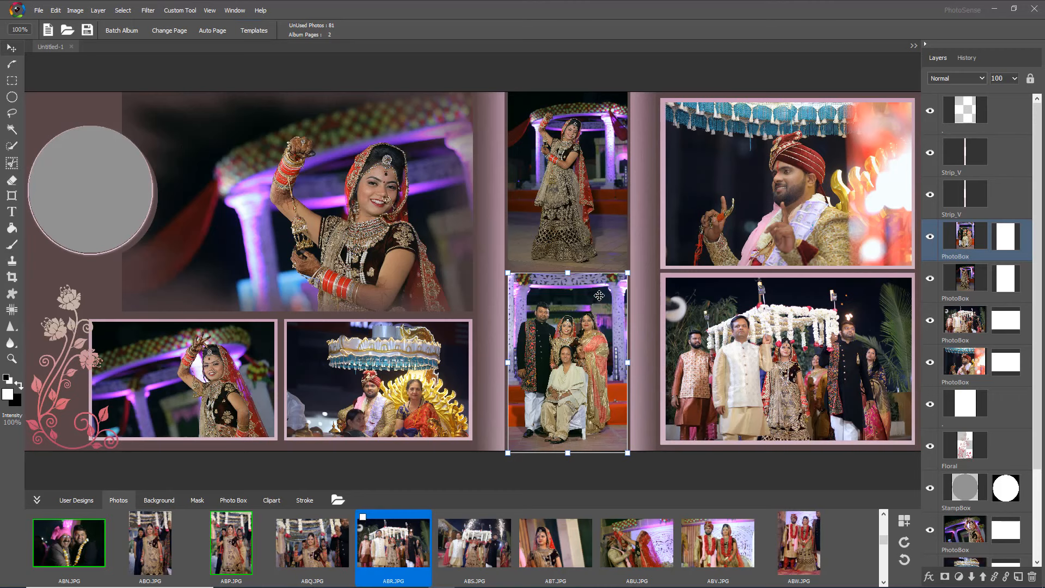
left_click(573, 196)
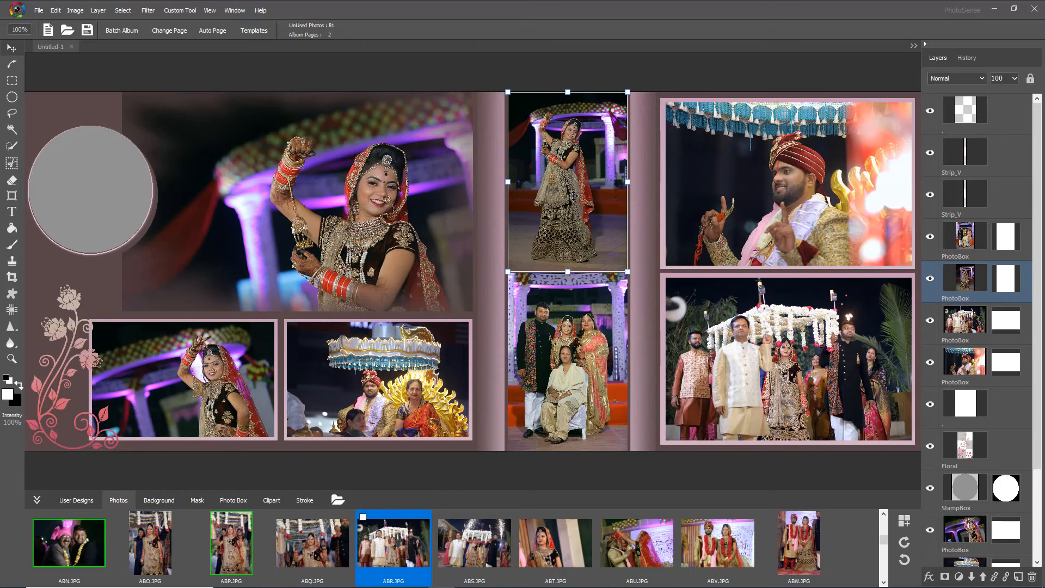
left_click(570, 373, "shift")
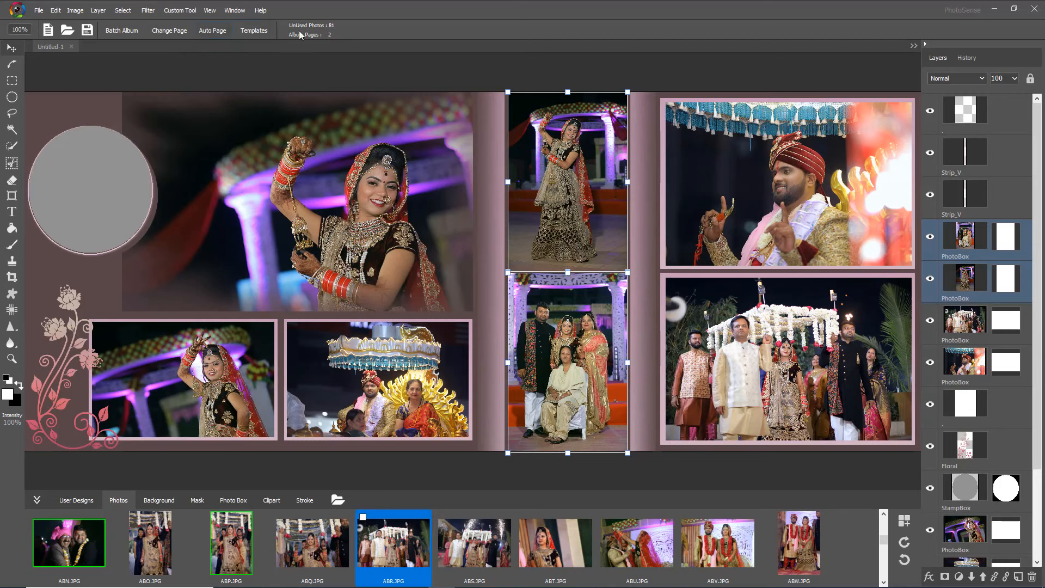
left_click(11, 48)
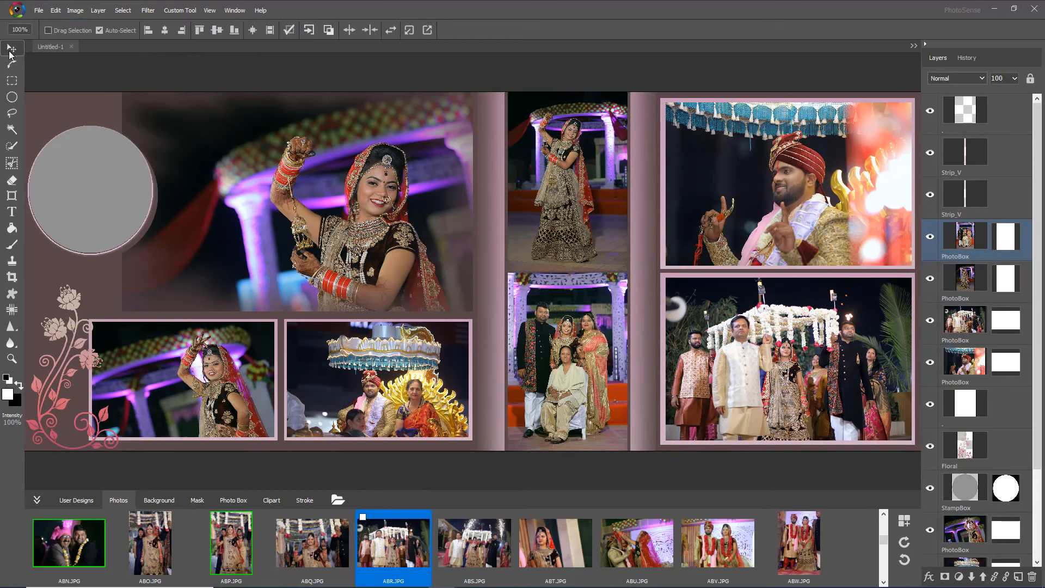
left_click(391, 30)
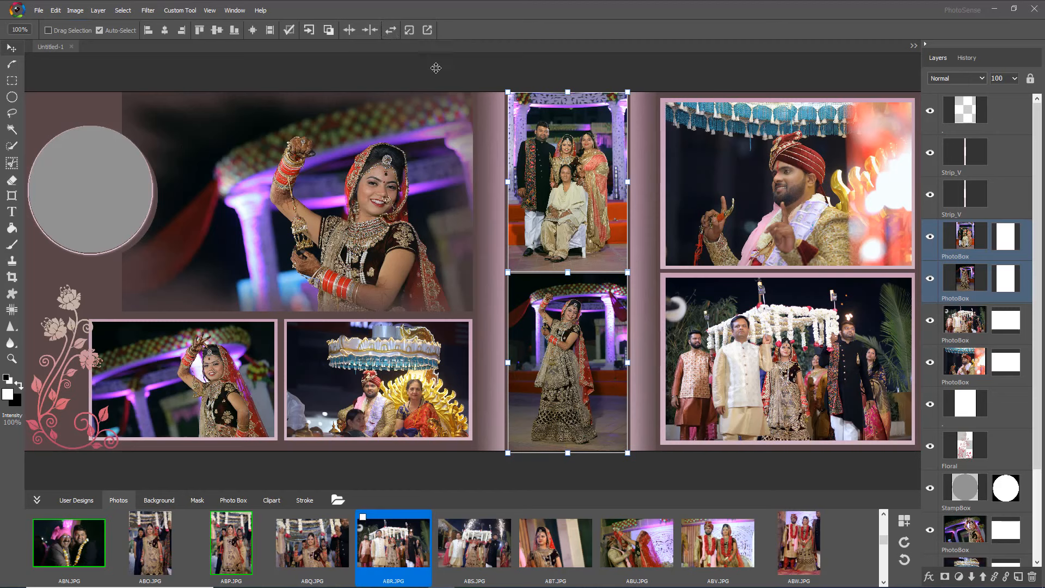
left_click(597, 67)
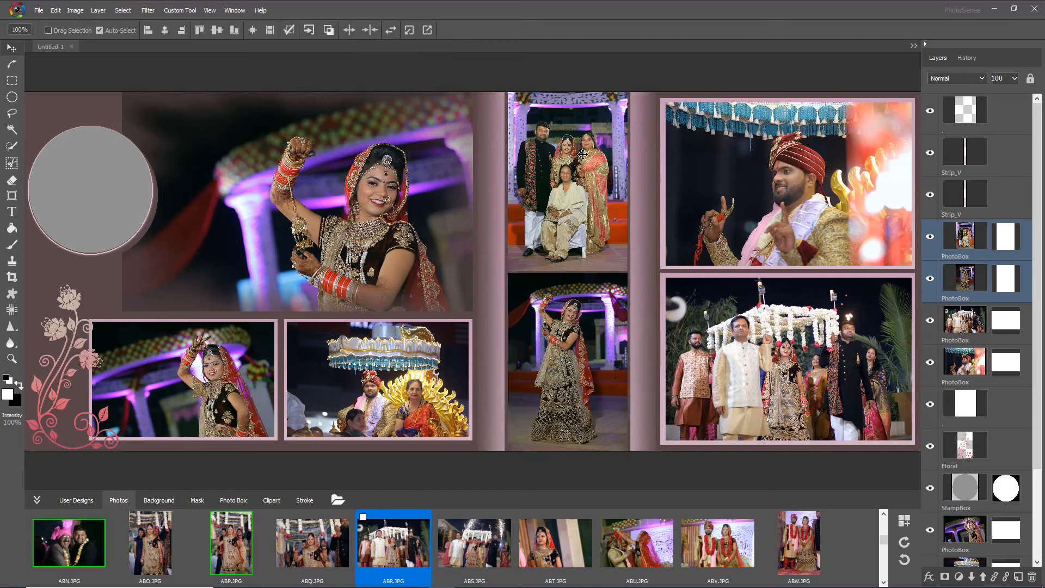
Enlarge the dancing bride photo inside the lower centre photo box and recentre the bride within the frame
left_click(568, 185)
left_click(564, 339)
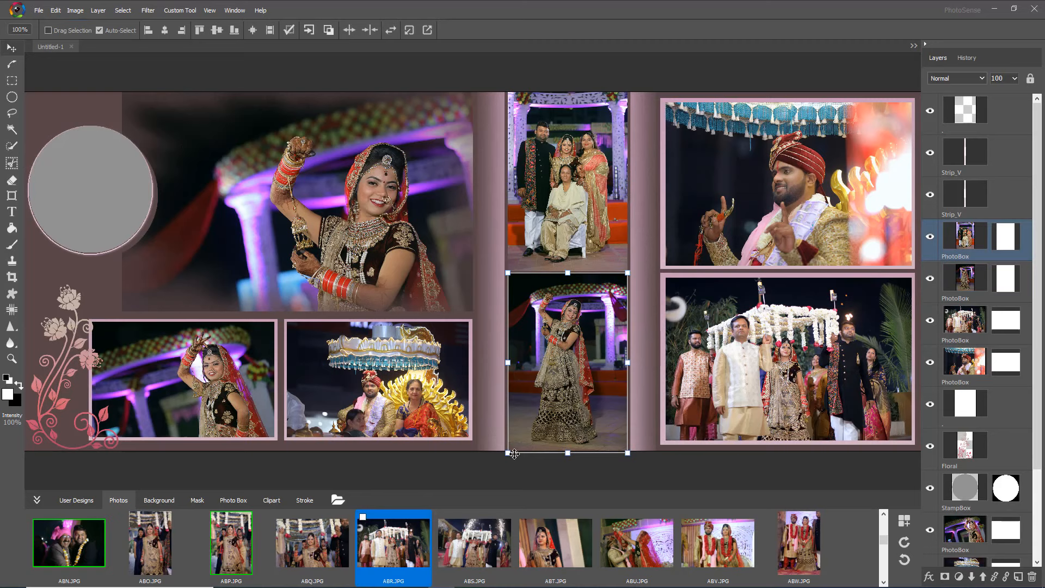
left_click_drag(507, 452, 470, 470)
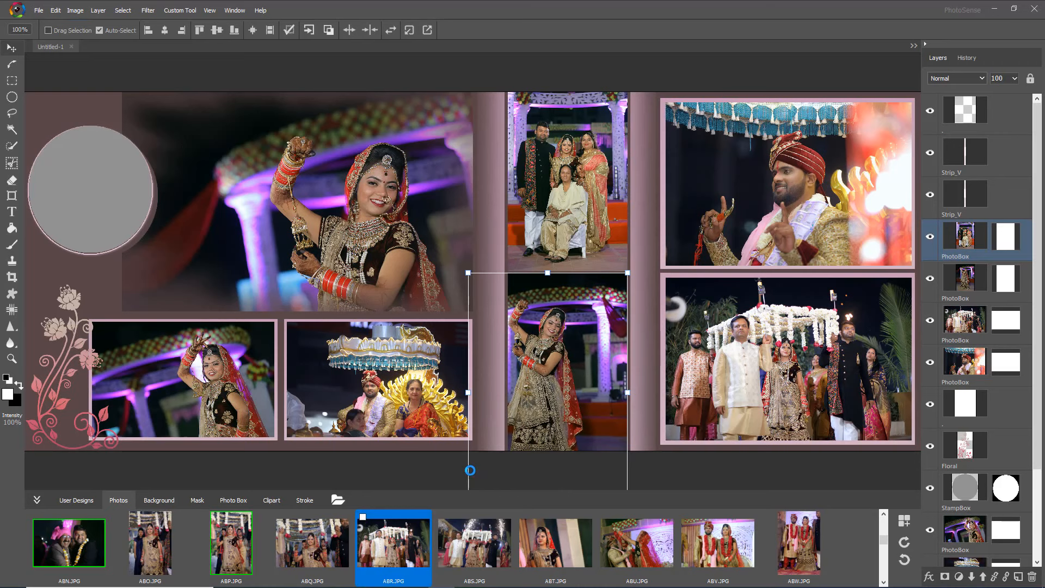
left_click_drag(549, 392, 569, 368)
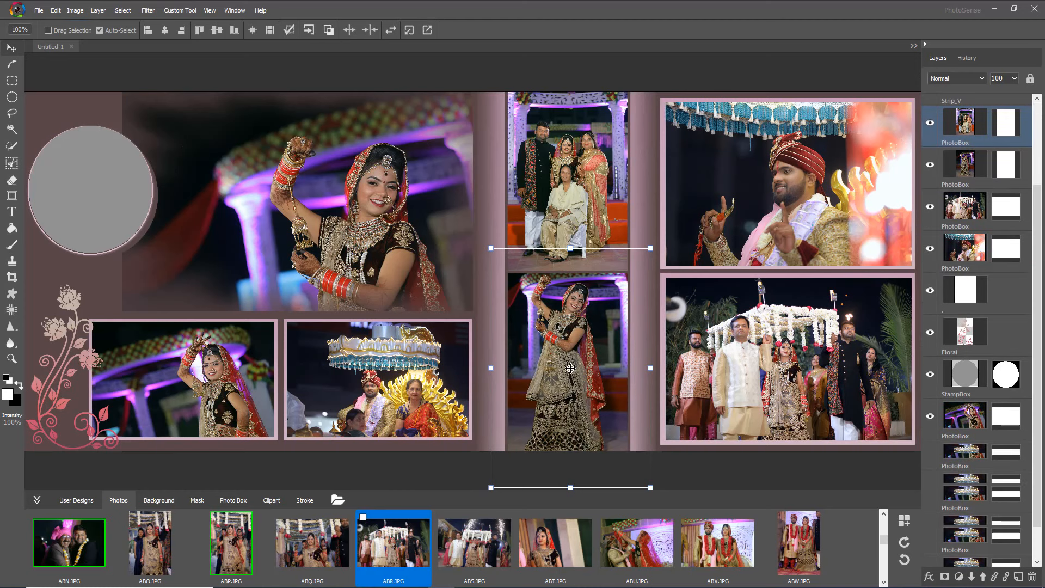
Enlarge the large faded bride photo to about 2970 x 1978 and shift it slightly down so her raised hand fits
left_click(360, 239)
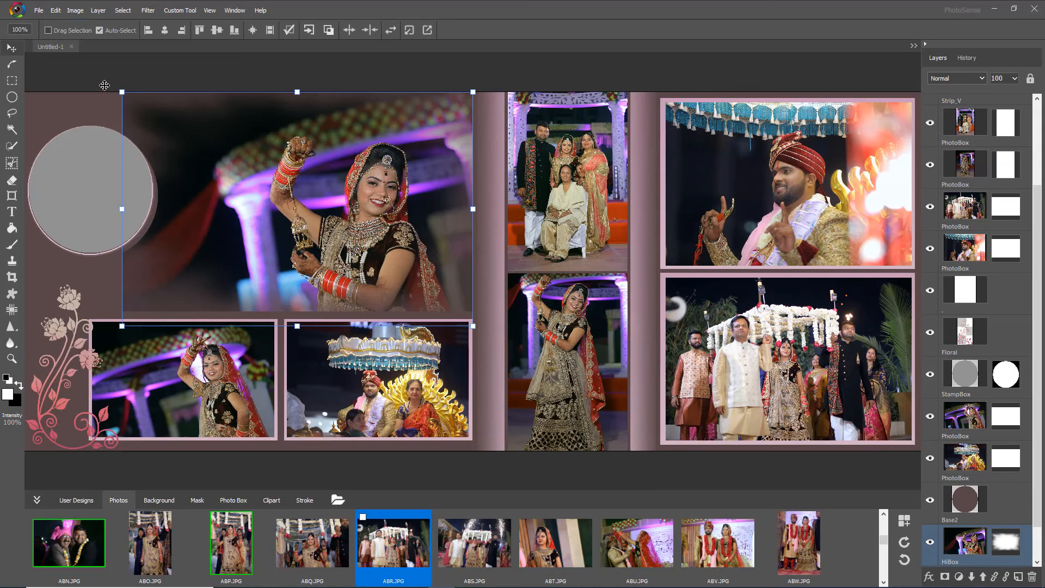
mouse_move(124, 93)
left_mouse_down()
mouse_move(42, 64)
mouse_move(115, 93)
mouse_move(86, 84)
mouse_move(71, 57)
mouse_move(123, 106)
left_mouse_up()
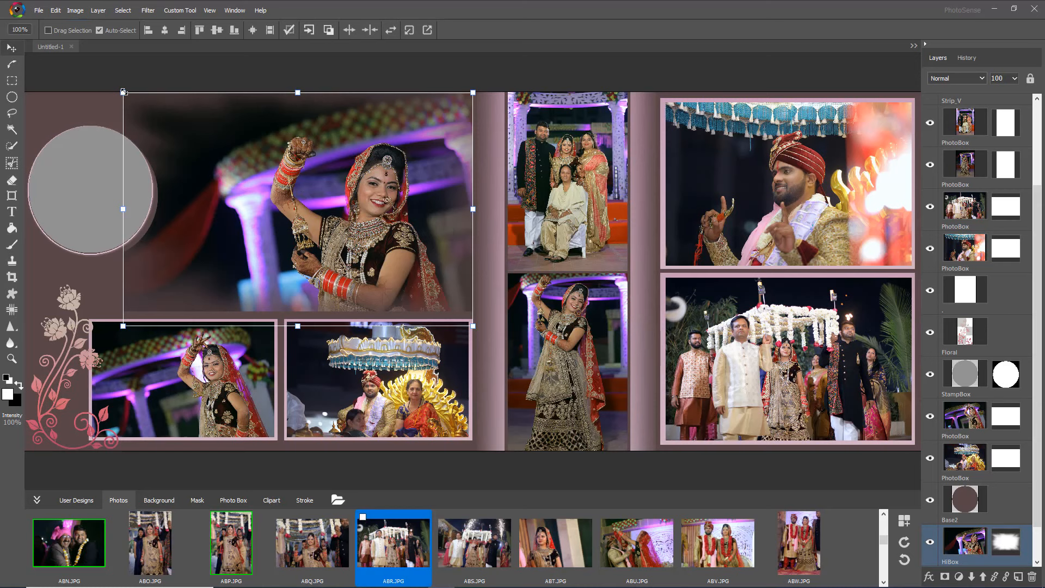
left_click_drag(123, 93, 28, 63)
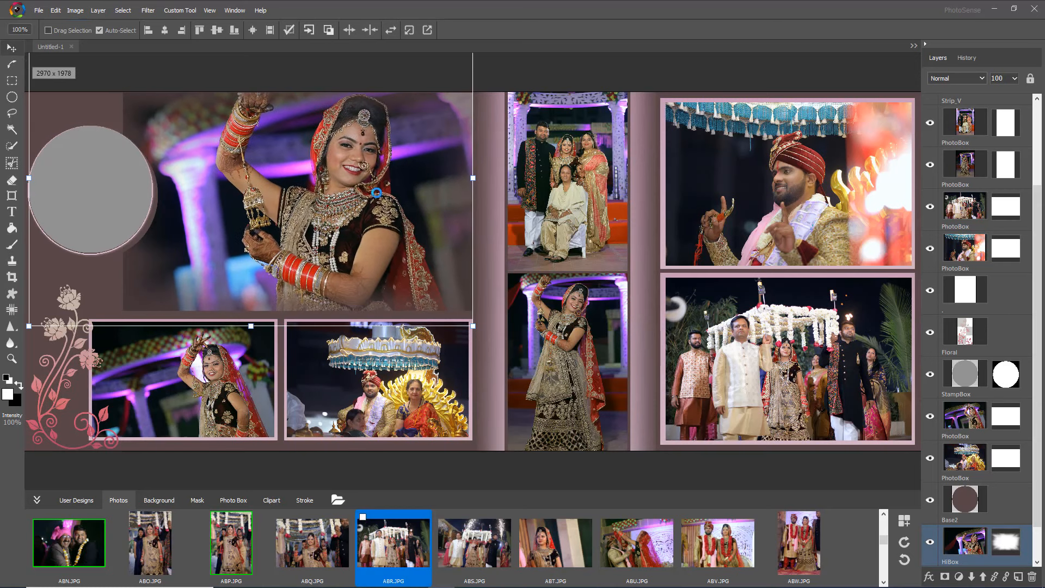
mouse_move(358, 178)
left_mouse_down()
mouse_move(363, 199)
mouse_move(364, 191)
left_mouse_up()
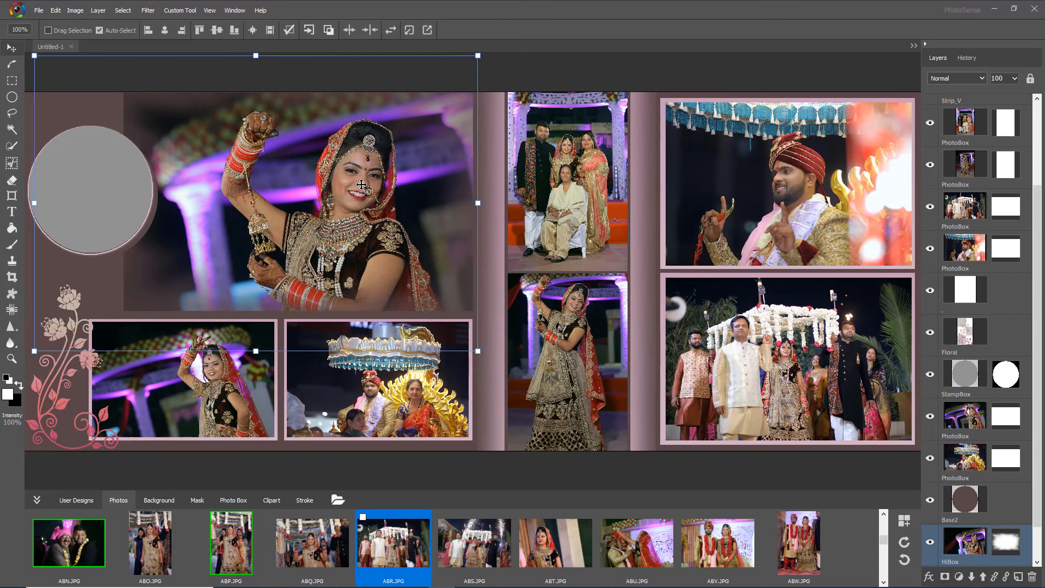
left_click(537, 71)
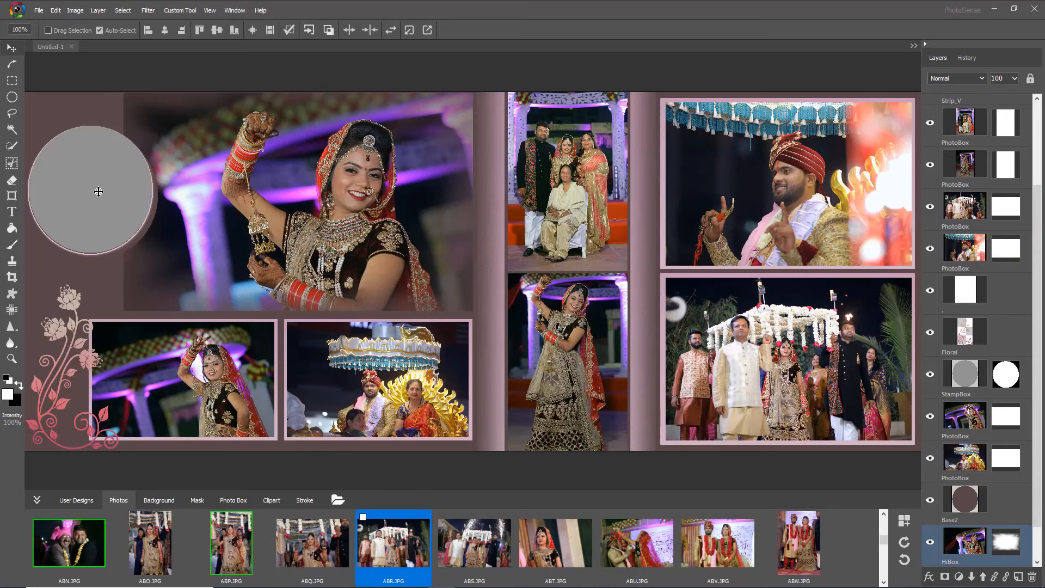
Fill the empty circular stamp box with the photo ABT.JPG
left_click(98, 191)
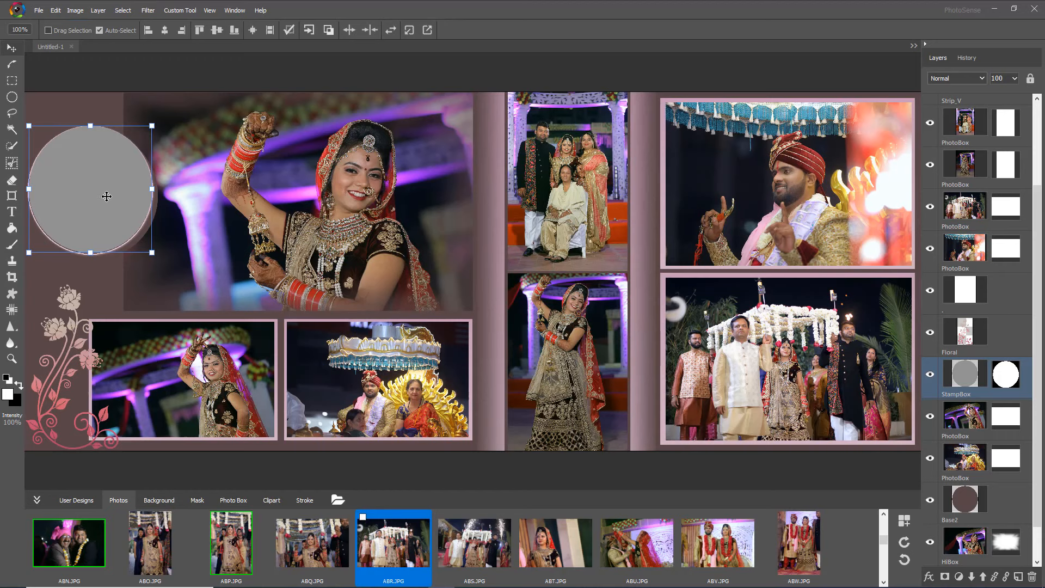
left_click(556, 544)
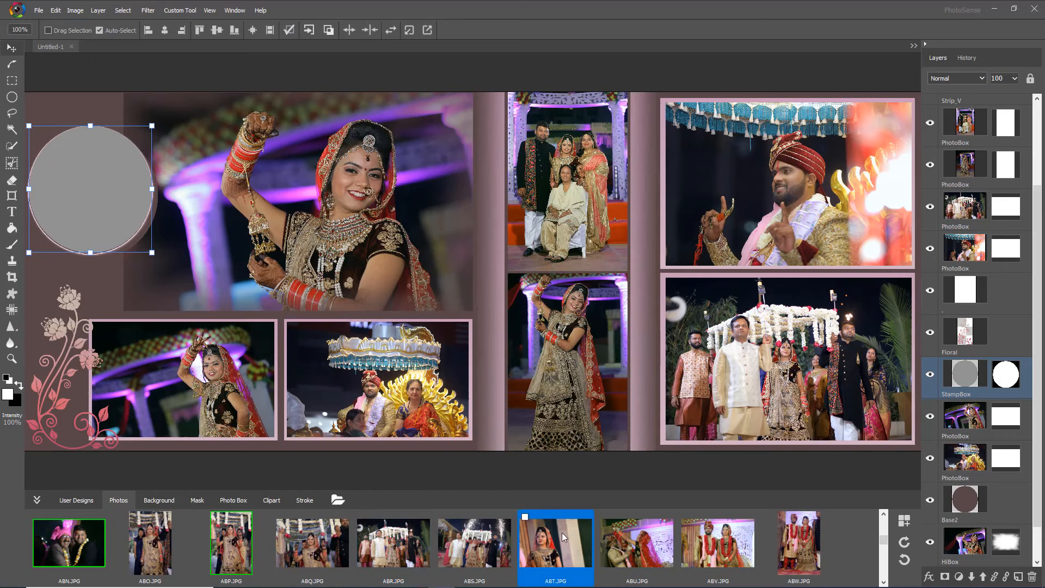
left_click_drag(548, 550, 122, 205)
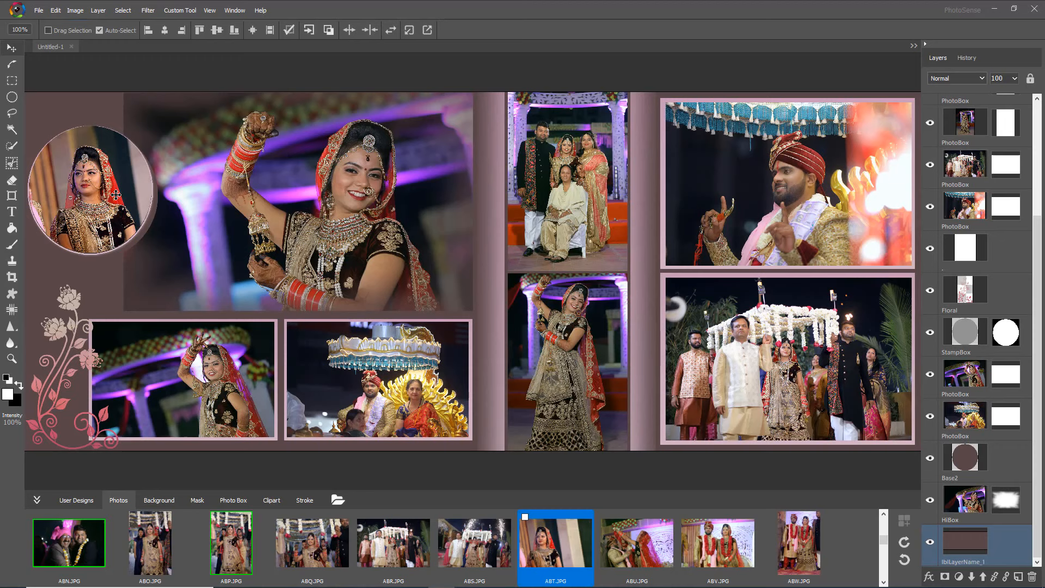
Enlarge the photo inside the circular stamp box to about 1490 x 991 and centre the bride in the circle
left_click(112, 196)
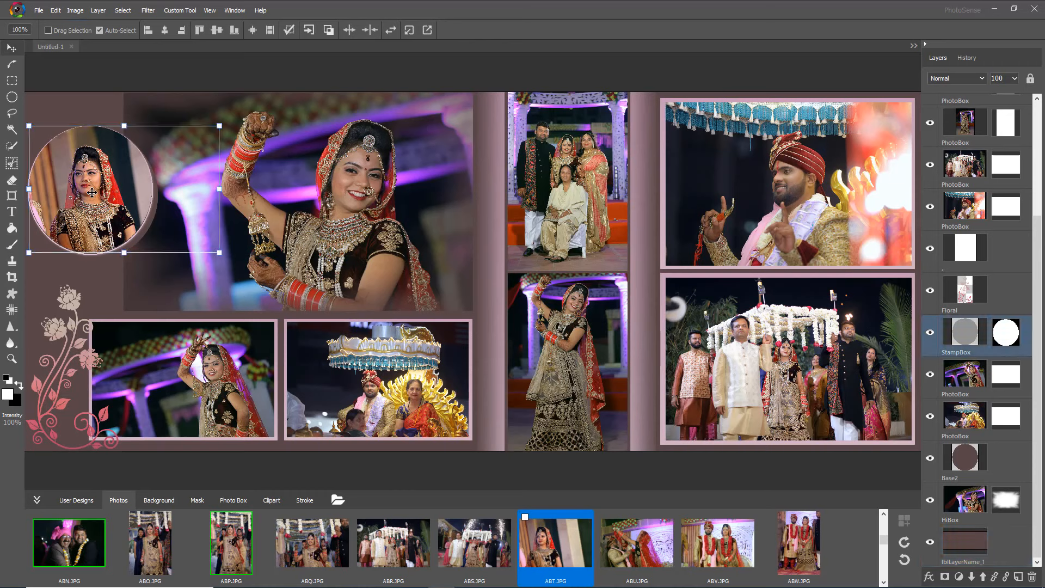
left_click_drag(227, 253, 242, 267)
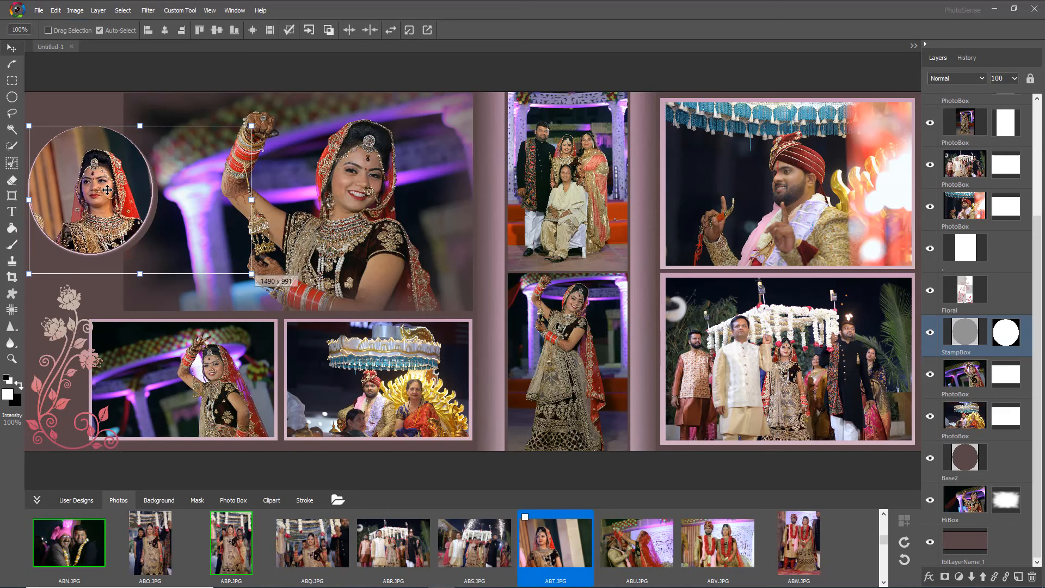
left_click_drag(102, 192, 93, 182)
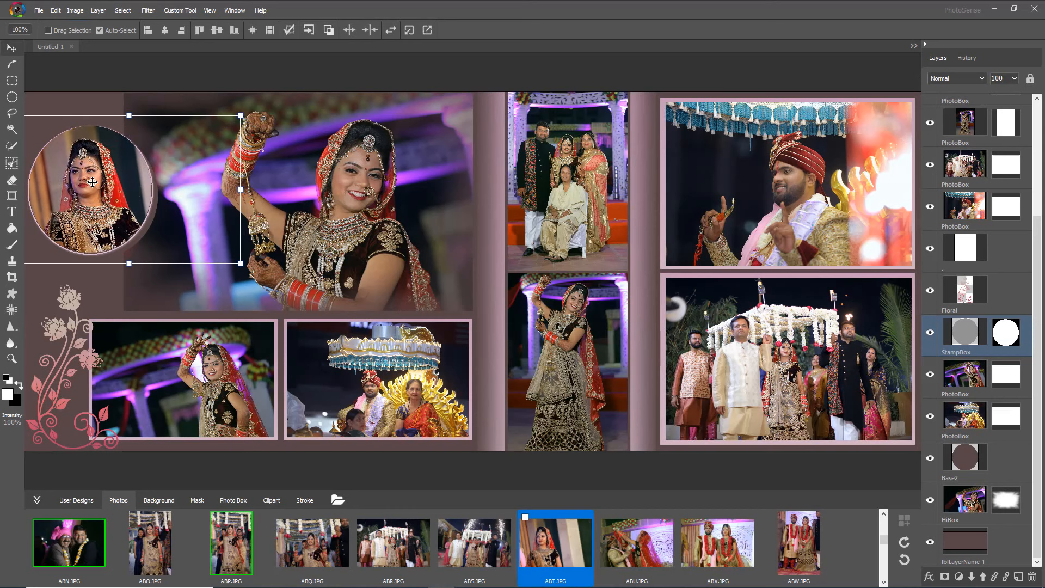
Save the finished page as an Adobe Photoshop file named 003 in the Training album folder and close it
left_click(251, 76)
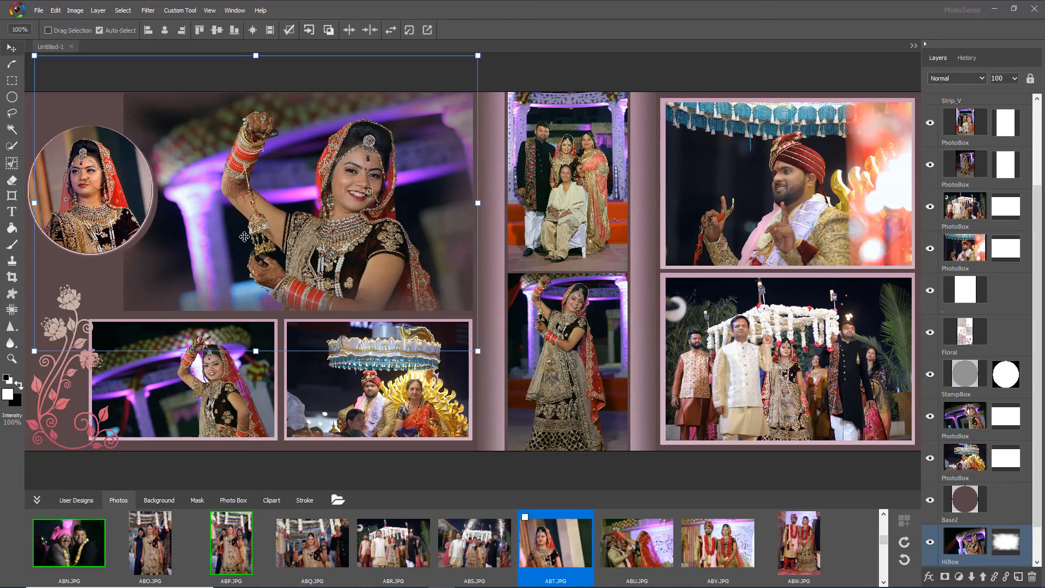
left_click(538, 80)
left_click(39, 10)
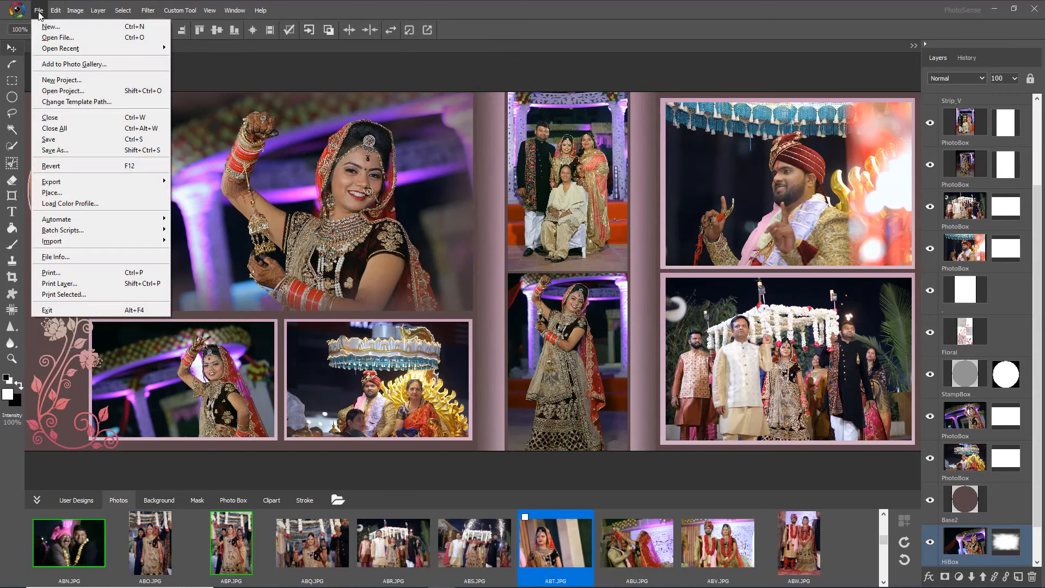
left_click(63, 151)
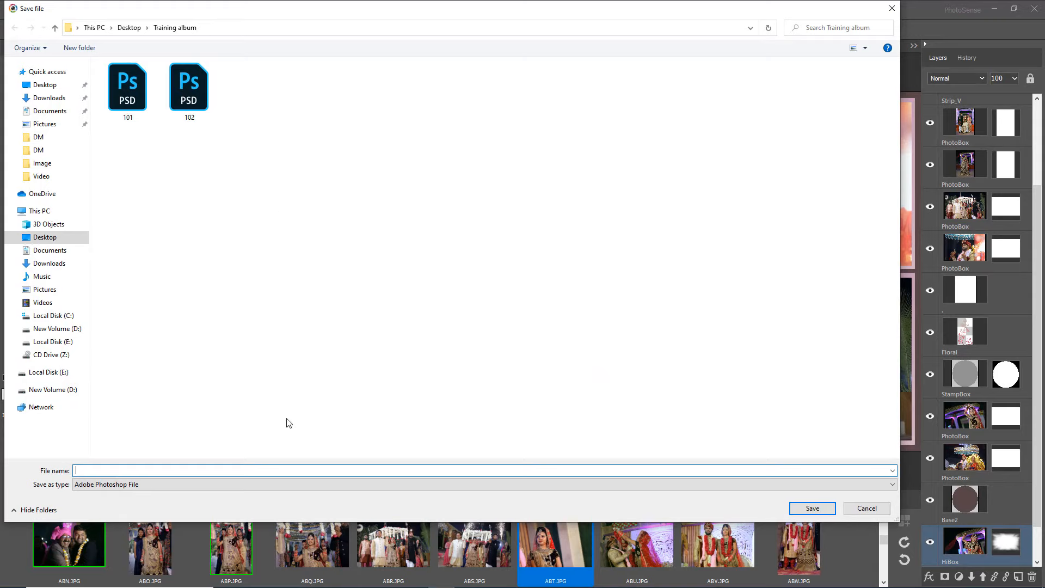
type("10")
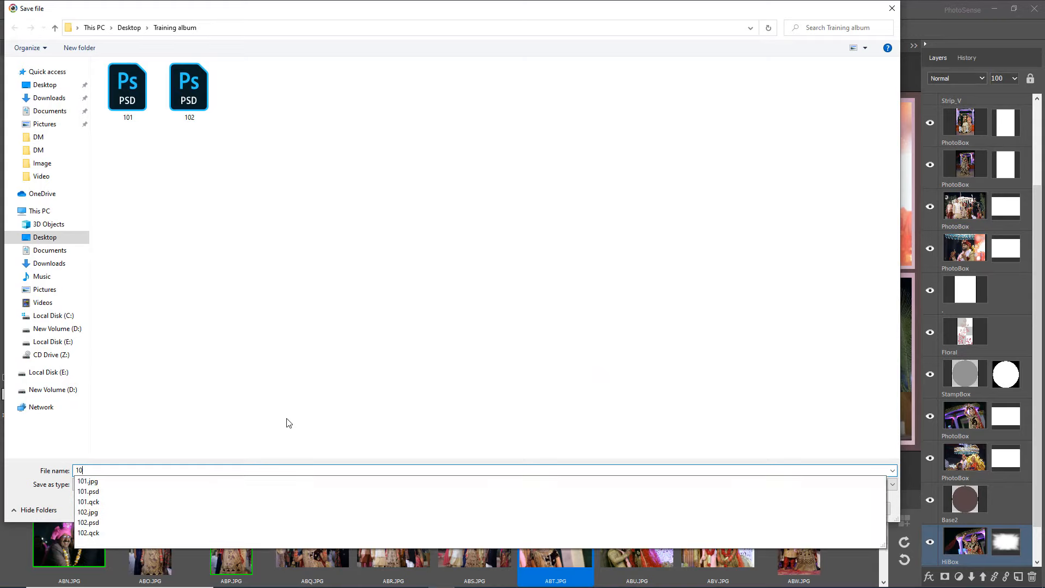
type("3")
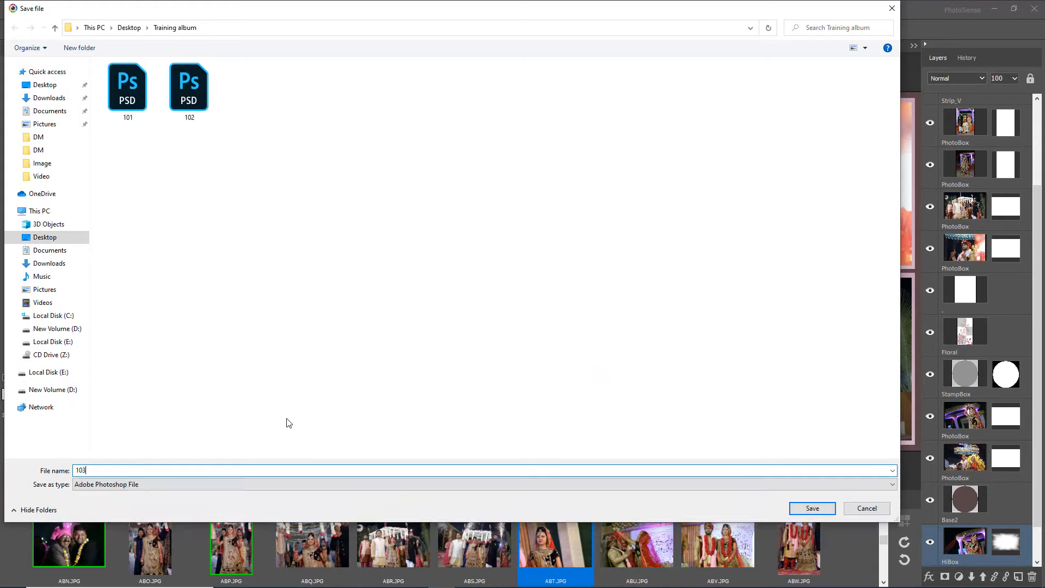
key("BackSpace")
key("BackSpace")
key("BackSpace")
type("001")
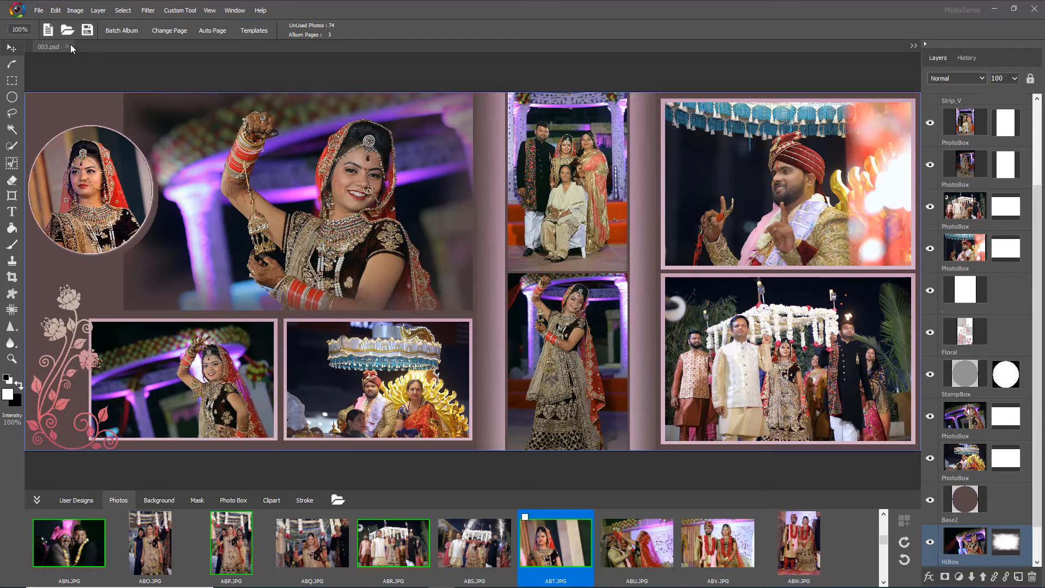
left_click(67, 46)
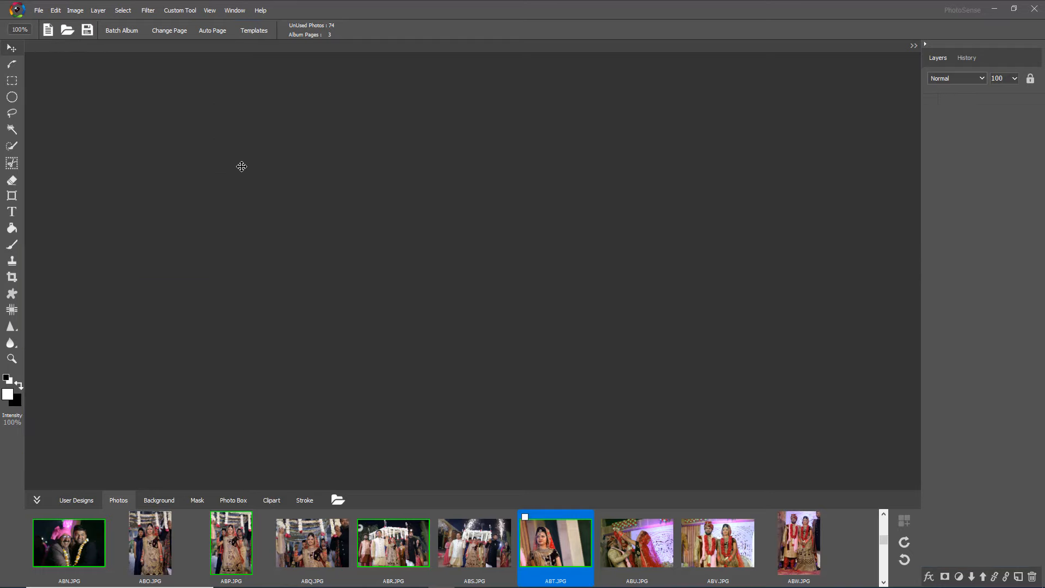
Select the photos ABU, ABV, ABW, ABX, ABY and ACA together for the next album page
left_click(625, 541)
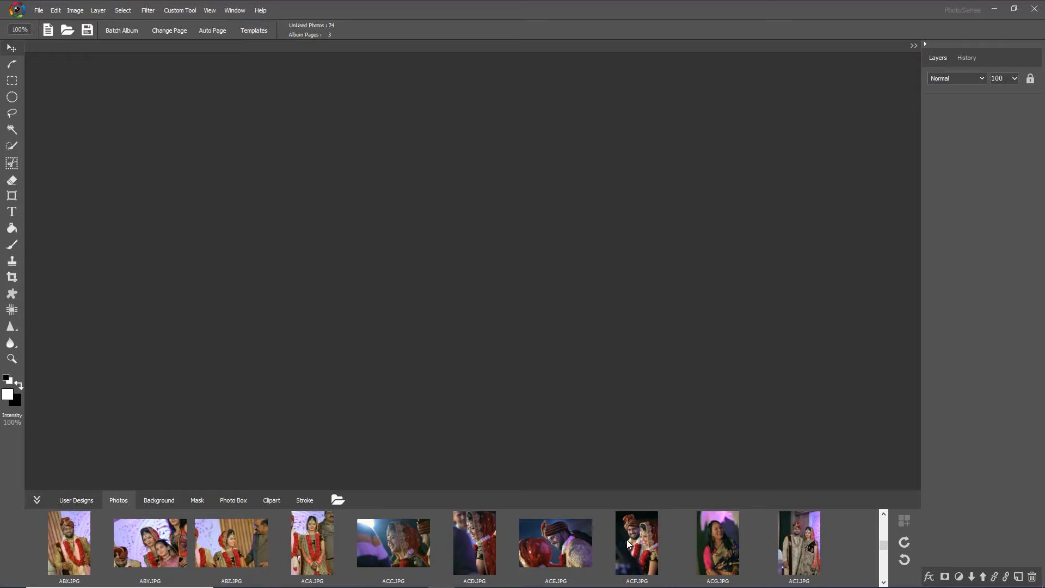
left_click(724, 547, "ctrl")
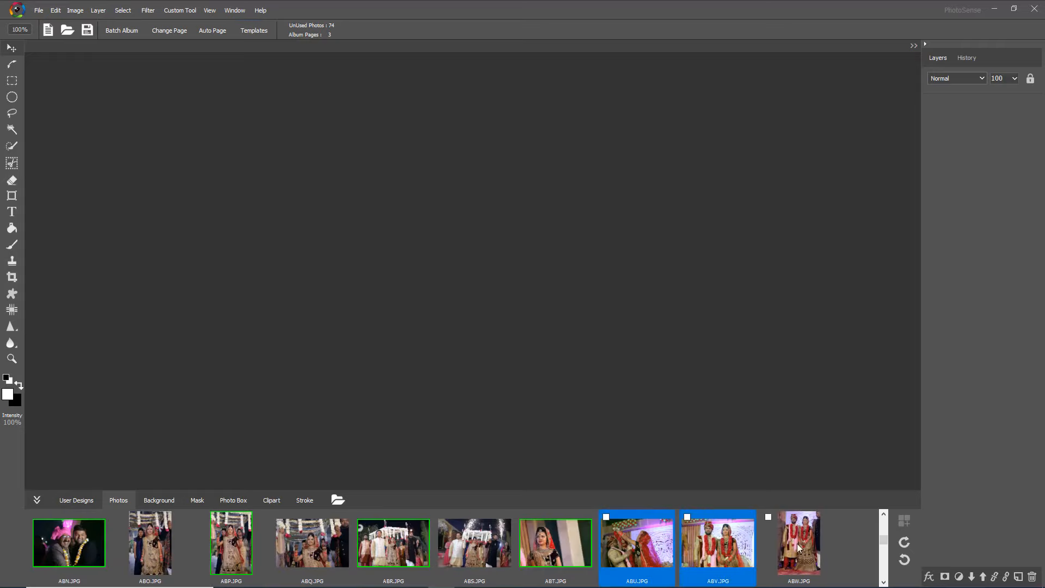
left_click(806, 547, "ctrl")
scroll(653, 539, "down", 1)
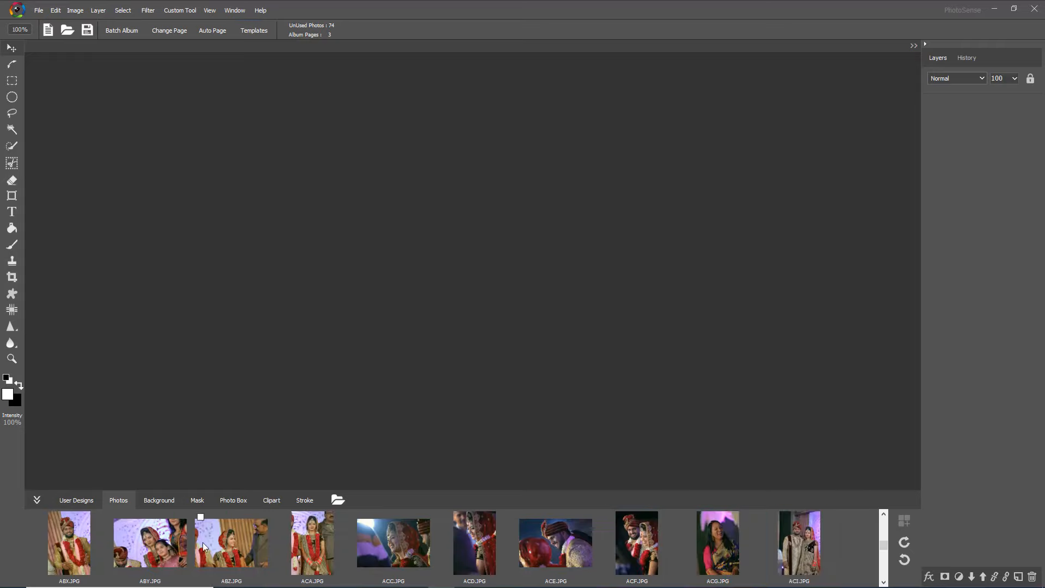
left_click(116, 556)
left_click(82, 539, "ctrl")
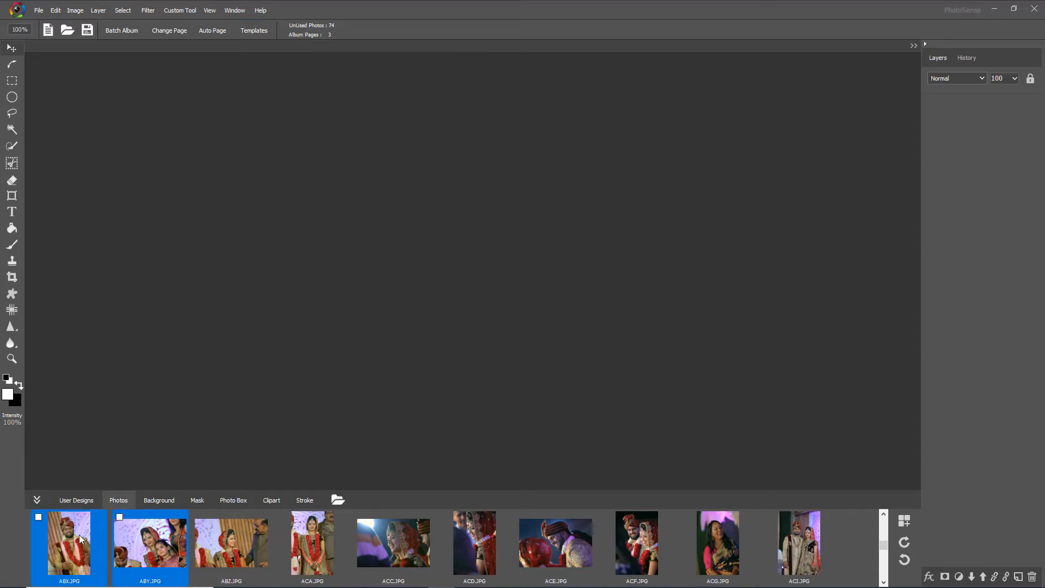
left_click(316, 550, "ctrl")
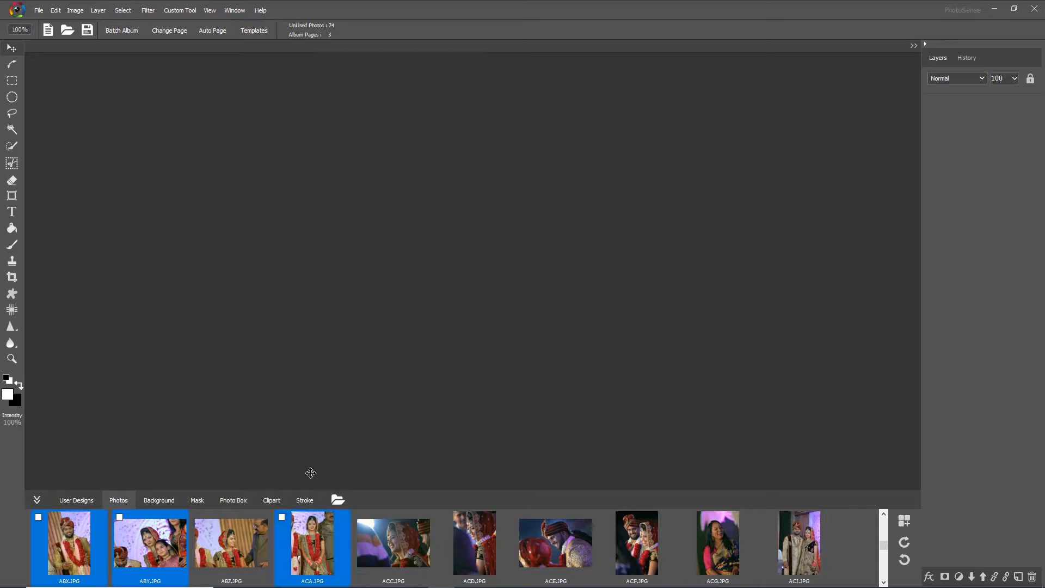
Create a page for the selected photos from the brown "Our Wedding" template with the round stamp box
left_click(256, 28)
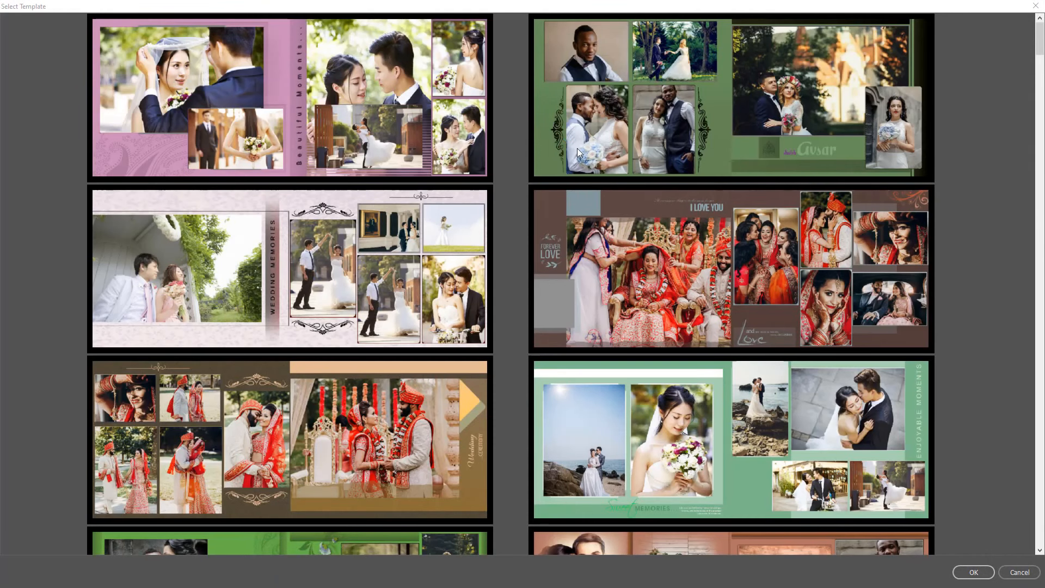
scroll(743, 238, "down", 1)
scroll(743, 238, "down", 1)
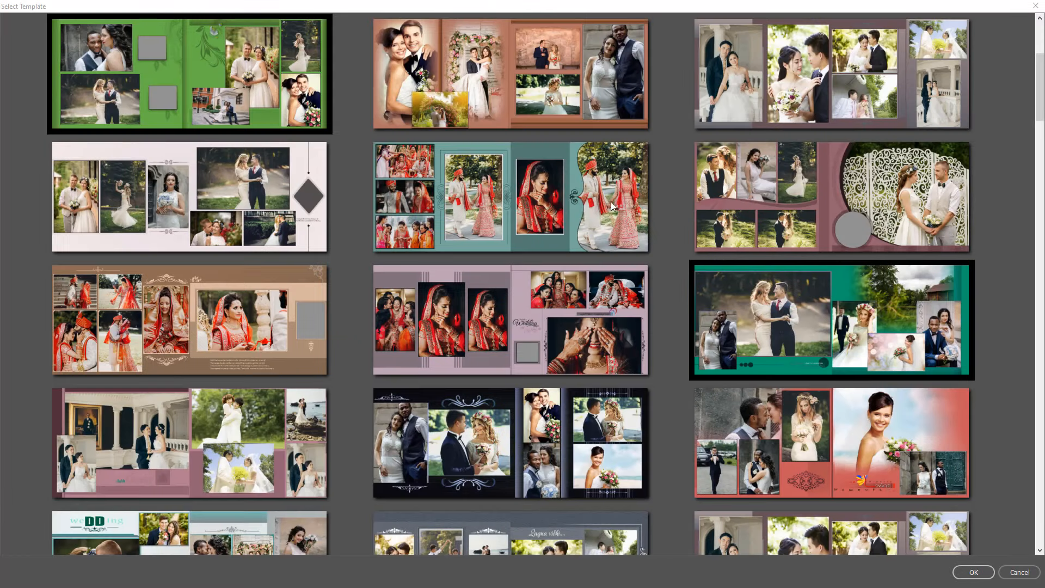
scroll(546, 213, "down", 2)
scroll(547, 214, "down", 2)
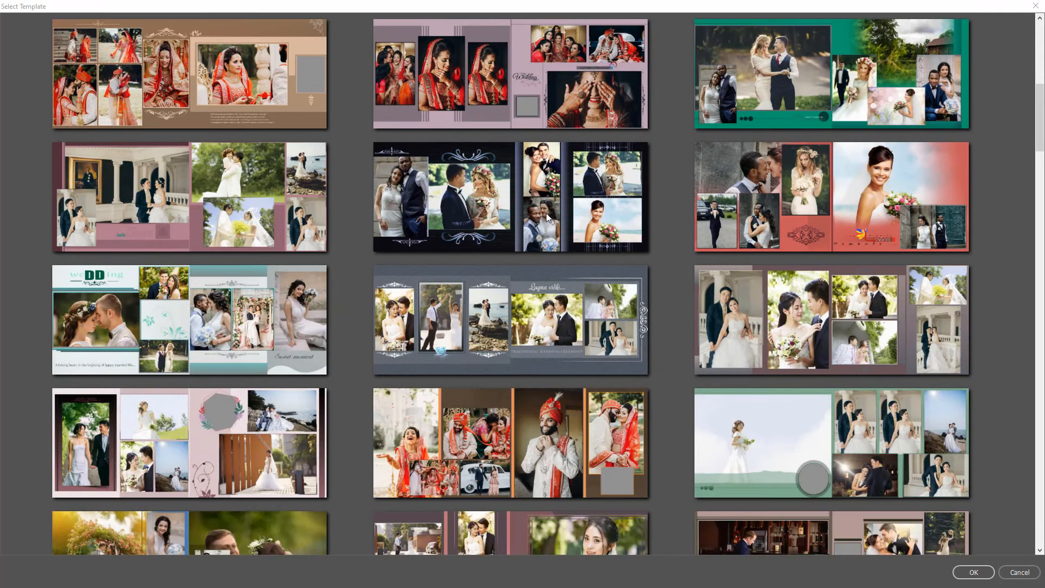
scroll(547, 213, "down", 1)
scroll(546, 214, "down", 2)
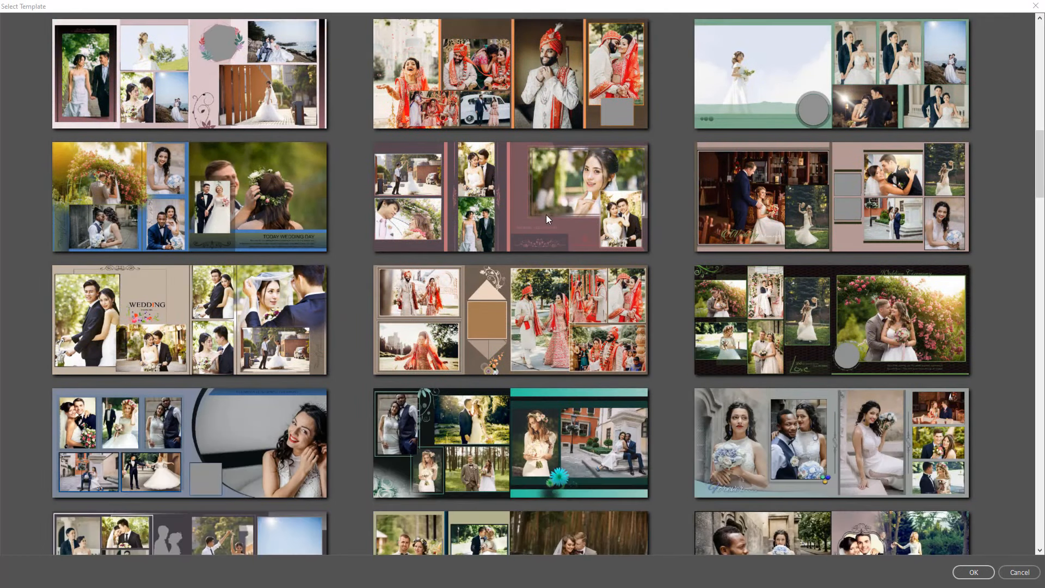
scroll(546, 216, "down", 4)
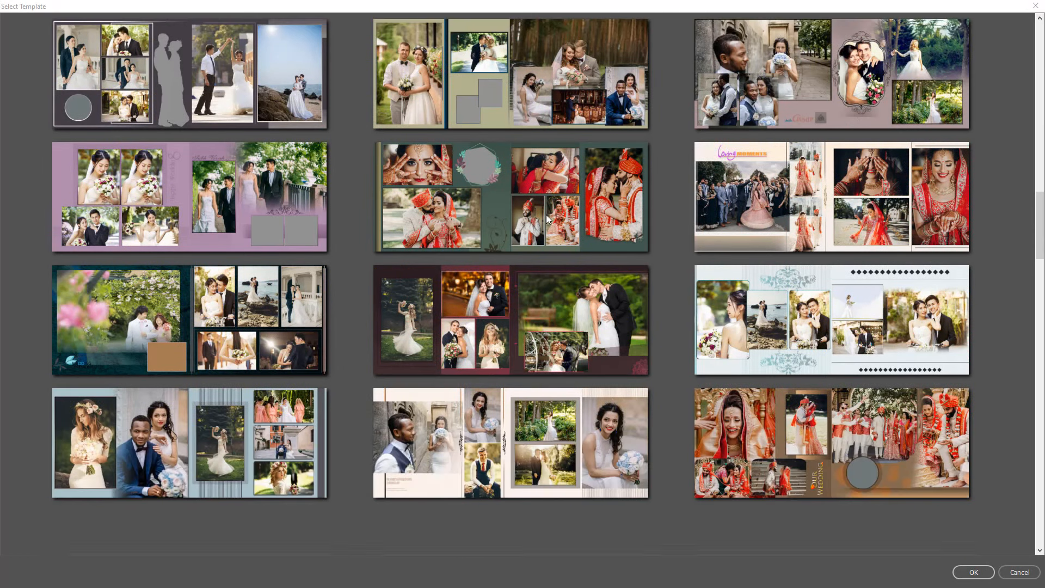
scroll(546, 214, "down", 2)
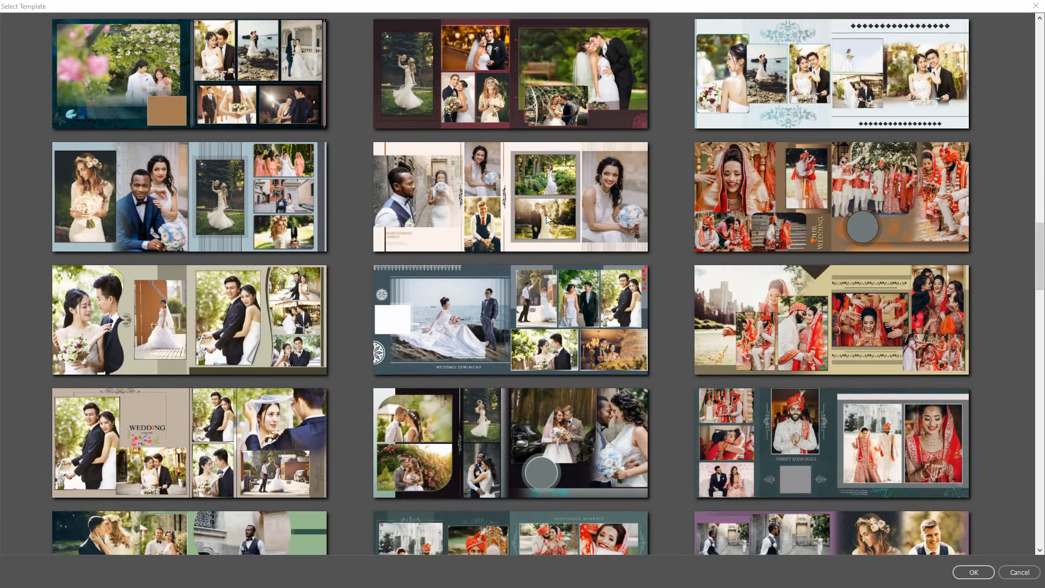
scroll(546, 214, "down", 1)
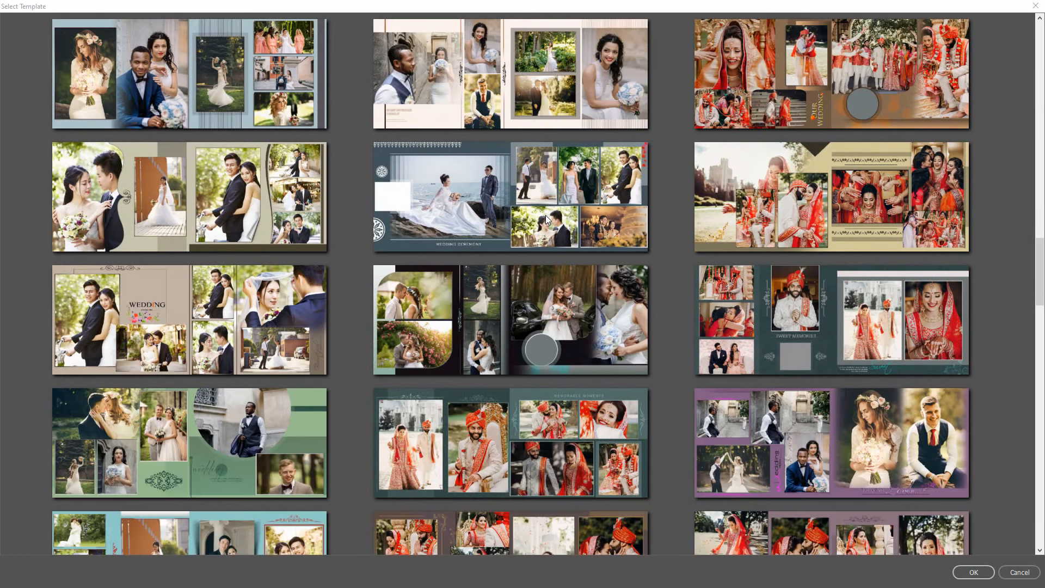
left_click(837, 325)
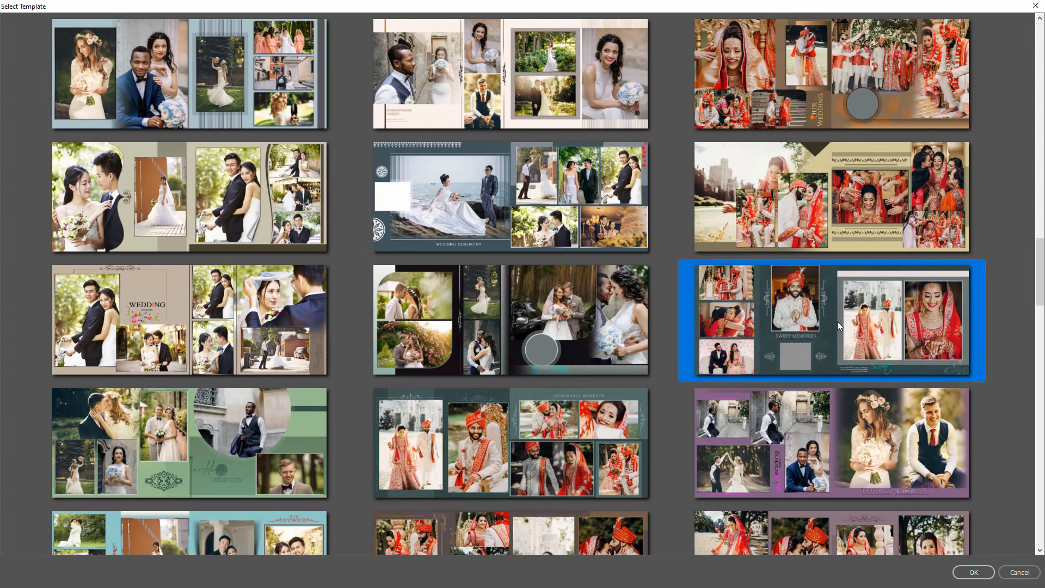
left_click(798, 87)
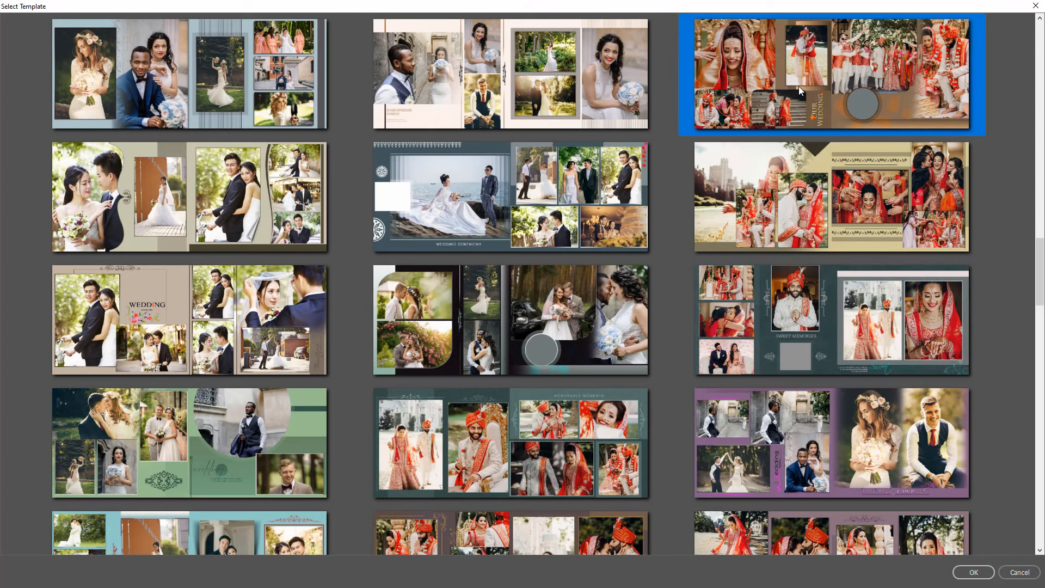
double_click(800, 83)
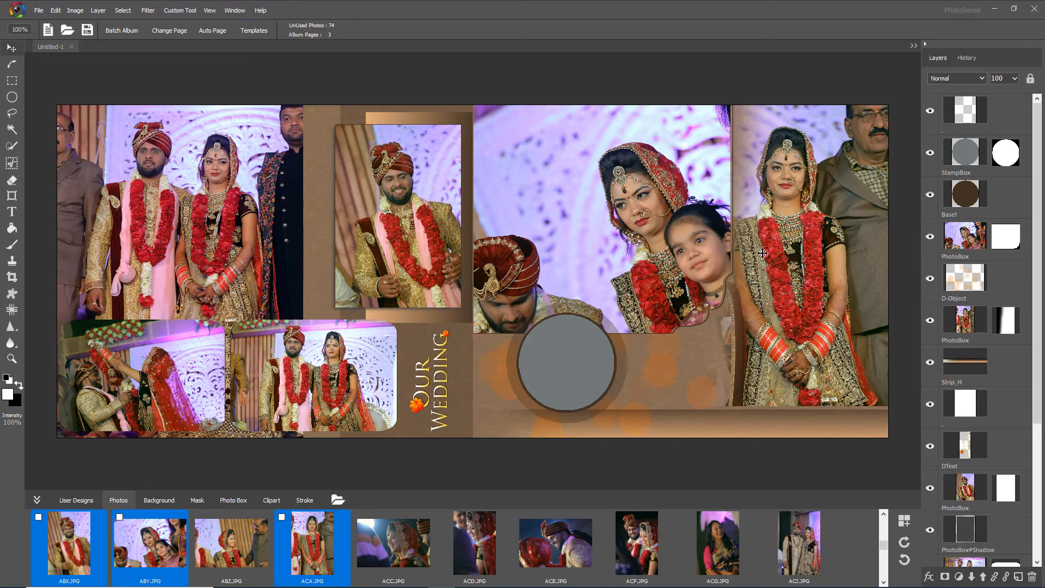
Enlarge the standing bride photo at the page's right end and recentre her within its faded frame
left_click(807, 249)
left_click(835, 240)
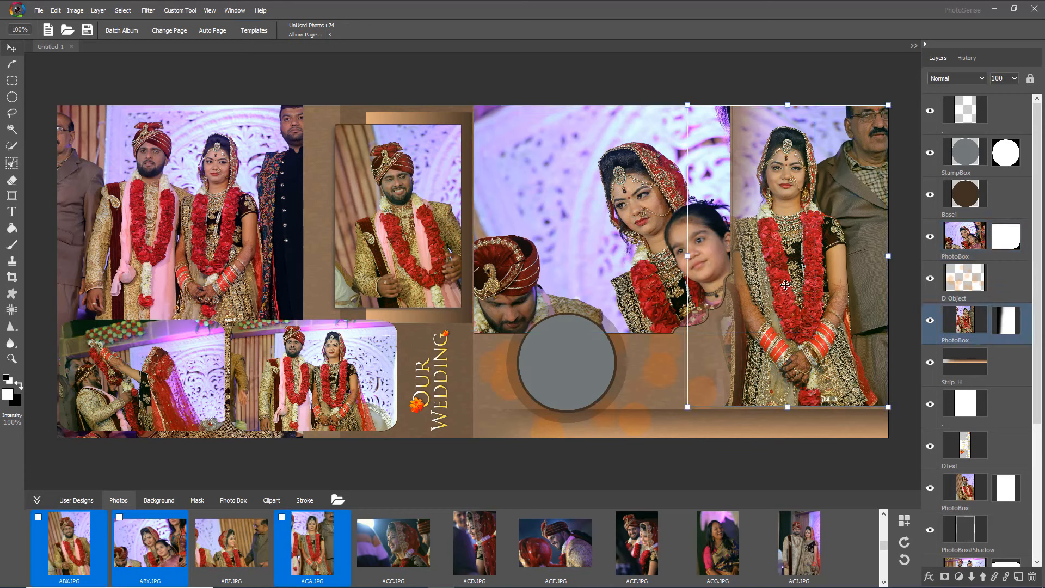
left_click_drag(688, 406, 649, 464)
mouse_move(797, 314)
left_mouse_down()
mouse_move(815, 293)
mouse_move(789, 313)
left_mouse_up()
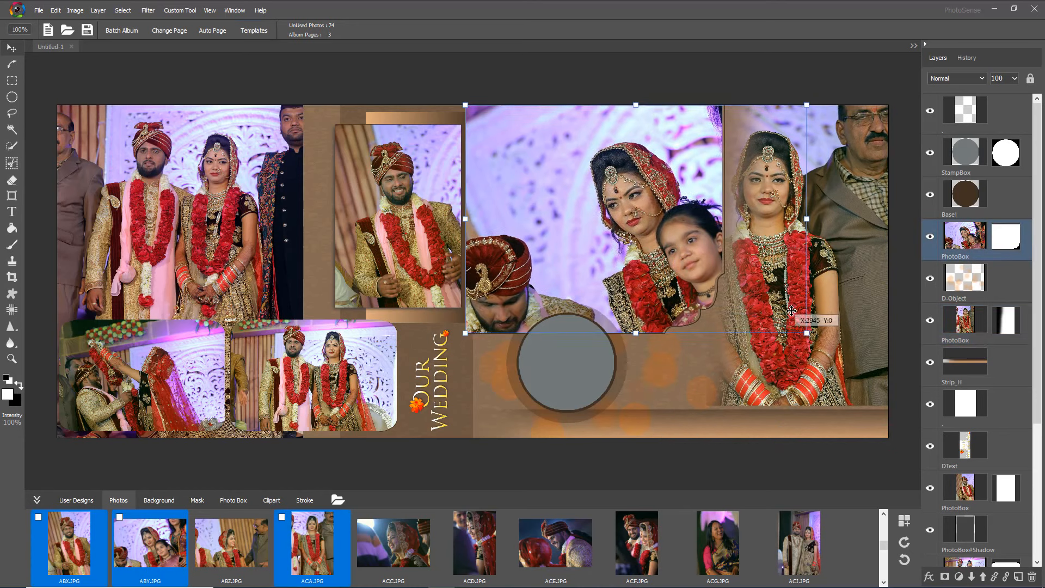
left_click_drag(835, 374, 875, 347)
Enlarge the photo of the bride with the young girl and shift it down so both faces fill the frame
left_click(632, 231)
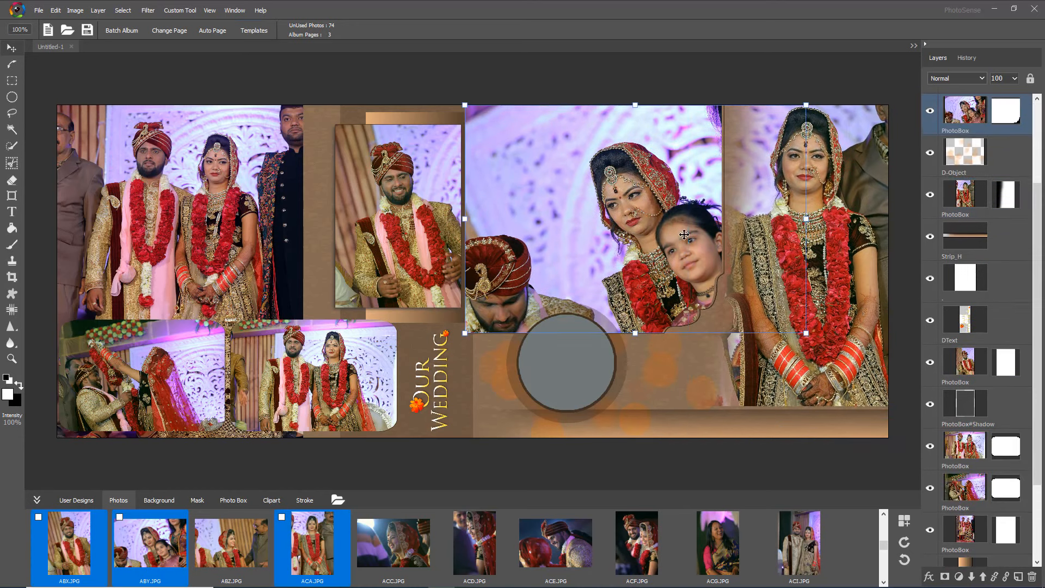
left_click_drag(465, 105, 324, 73)
left_click_drag(609, 209, 601, 247)
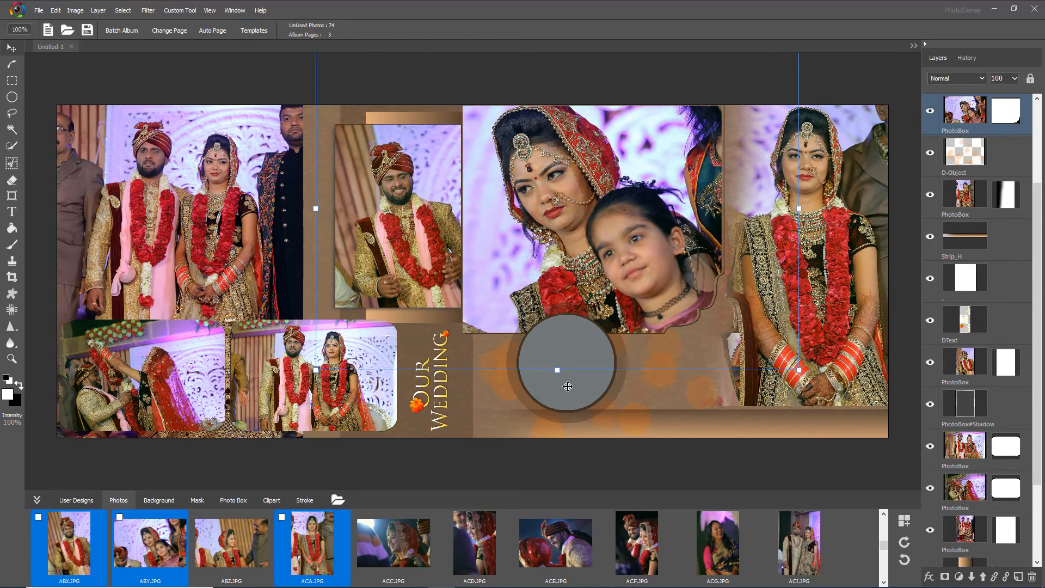
Fill the empty circular stamp box with the photo ACG.JPG and shift it slightly up to fit the woman in the circle
left_click(569, 385)
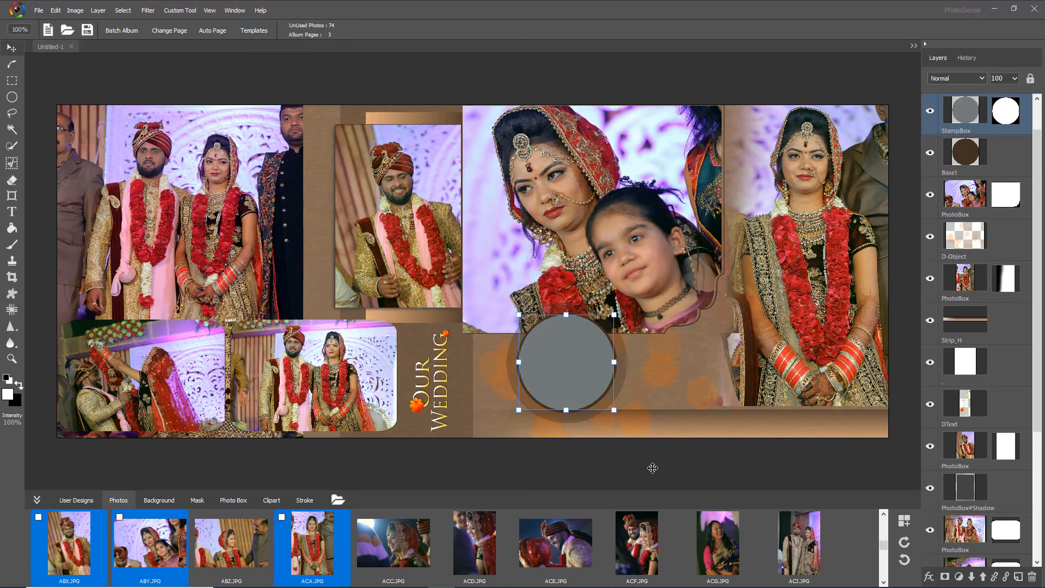
left_click(720, 533)
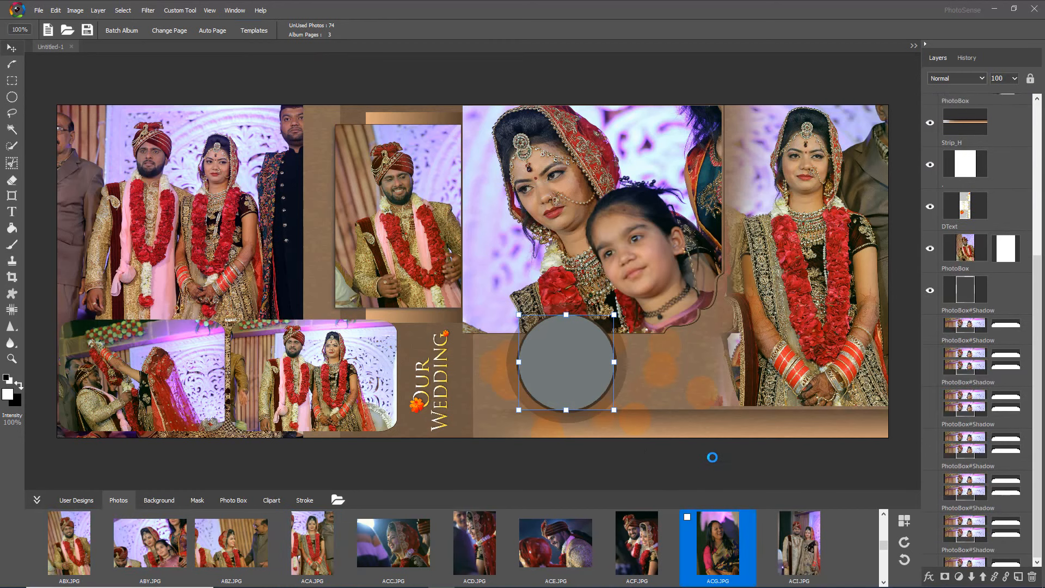
left_click(593, 370)
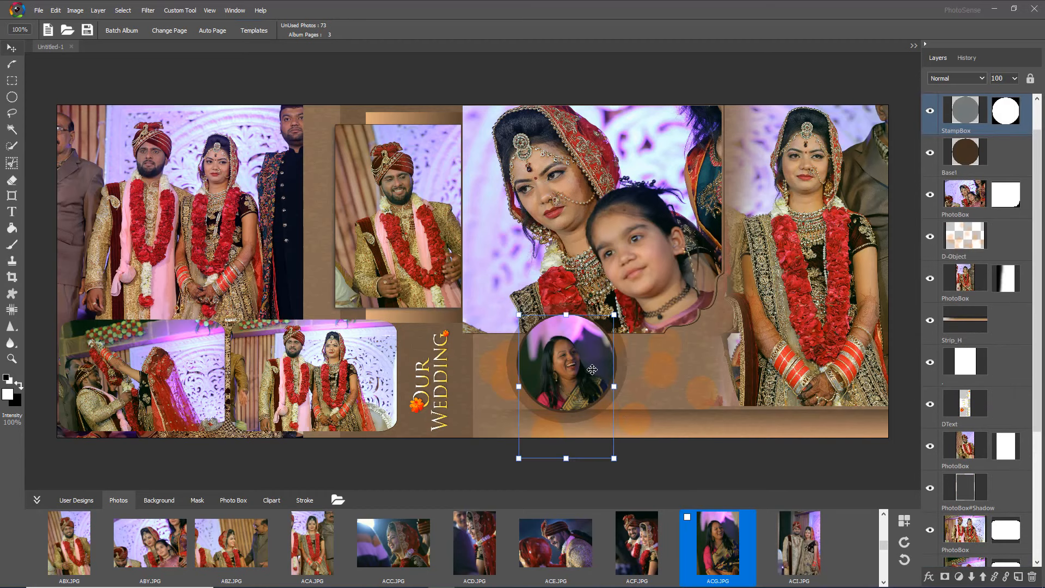
scroll(592, 370, "up", 1)
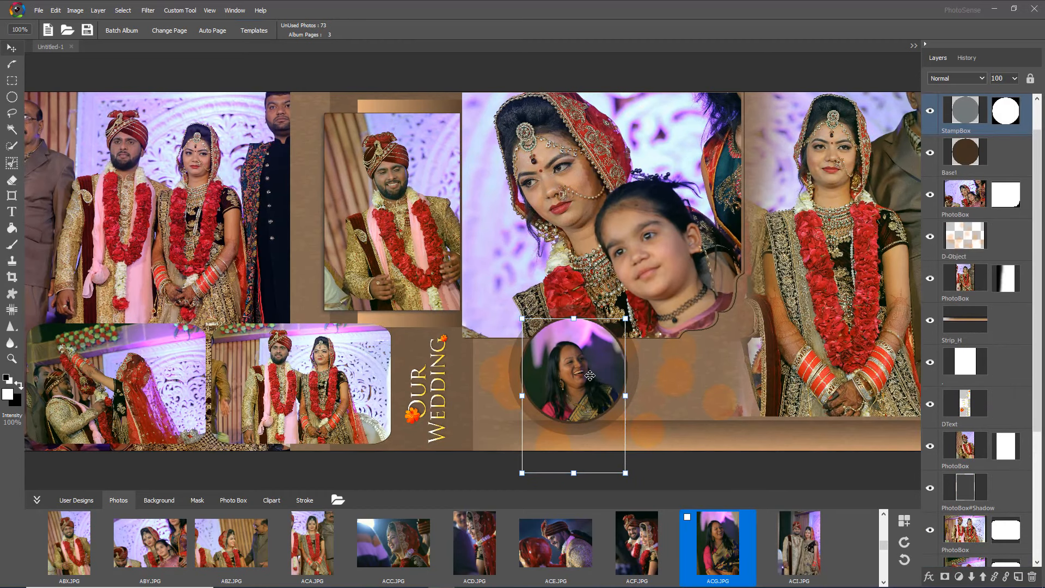
left_click_drag(591, 369, 589, 364)
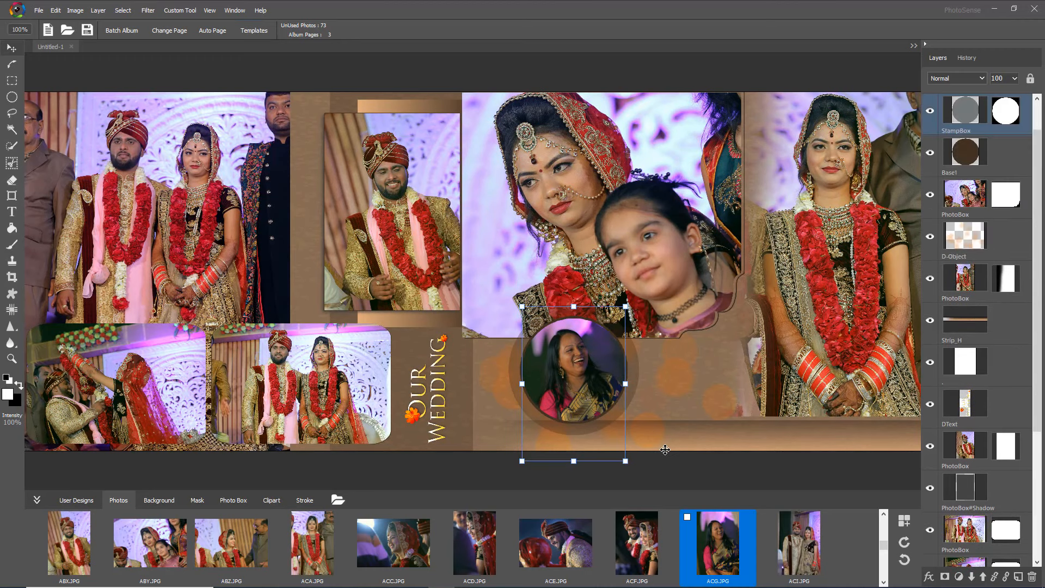
left_click(674, 468)
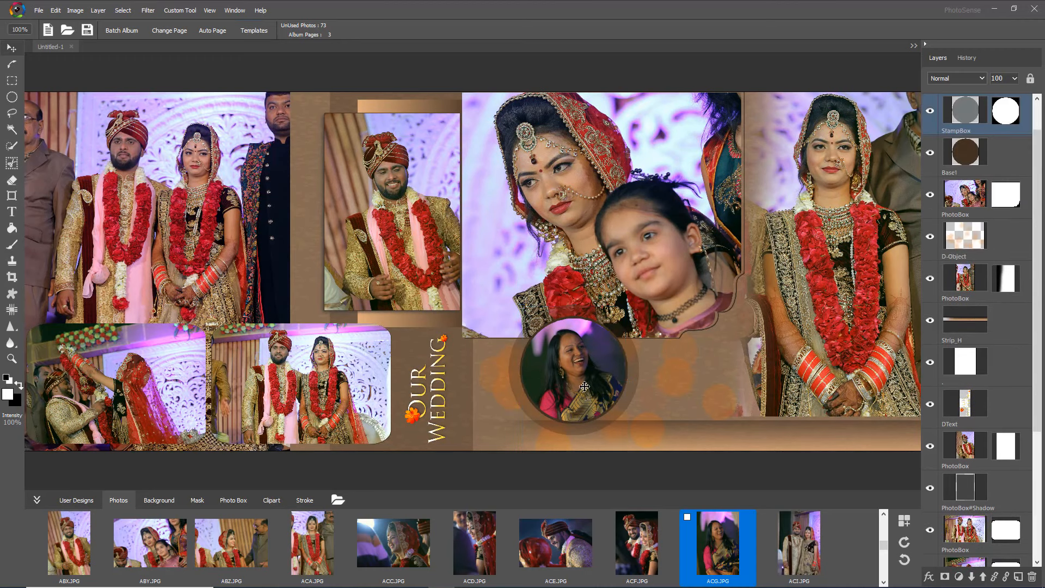
Save the finished wedding page as 004 in Adobe Photoshop format in the Training album folder
scroll(382, 250, "down", 2)
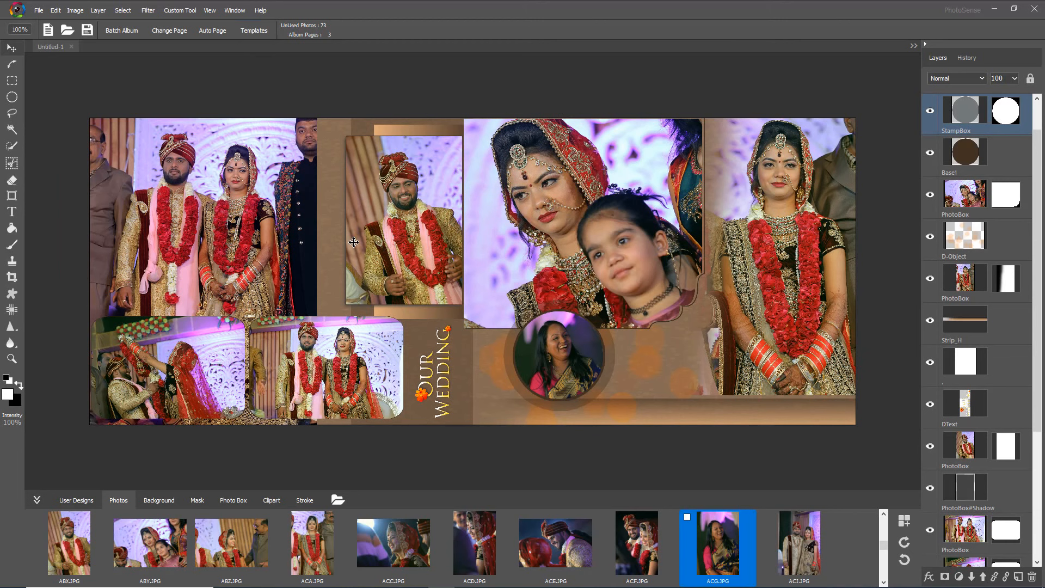
left_click(87, 32)
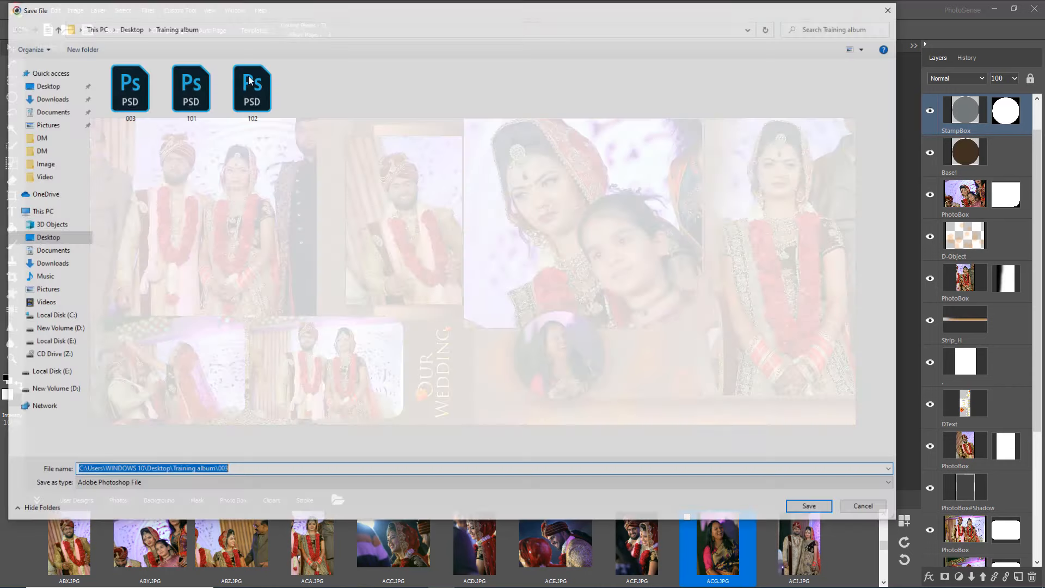
type("004")
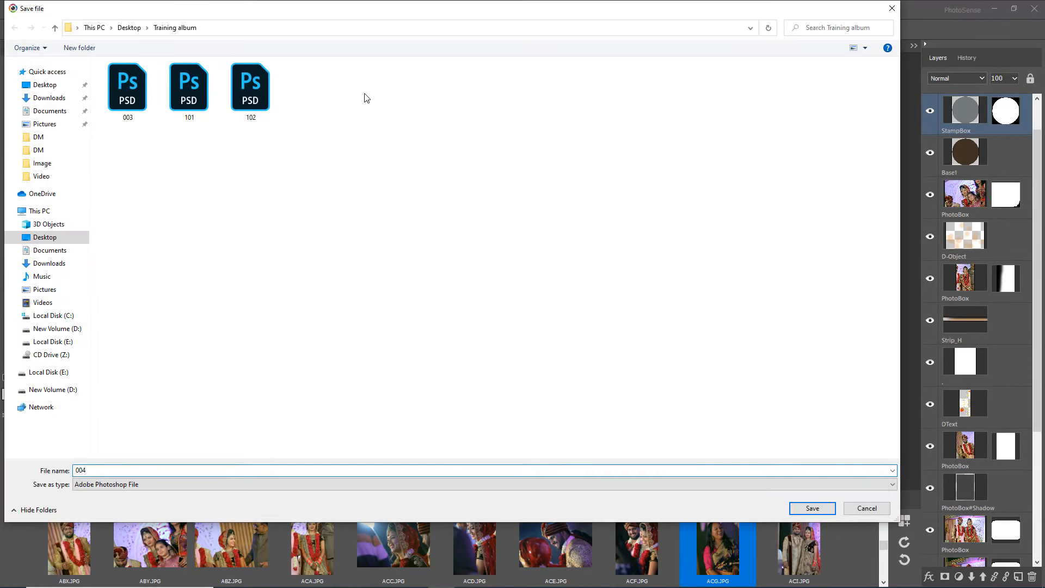
key("Return")
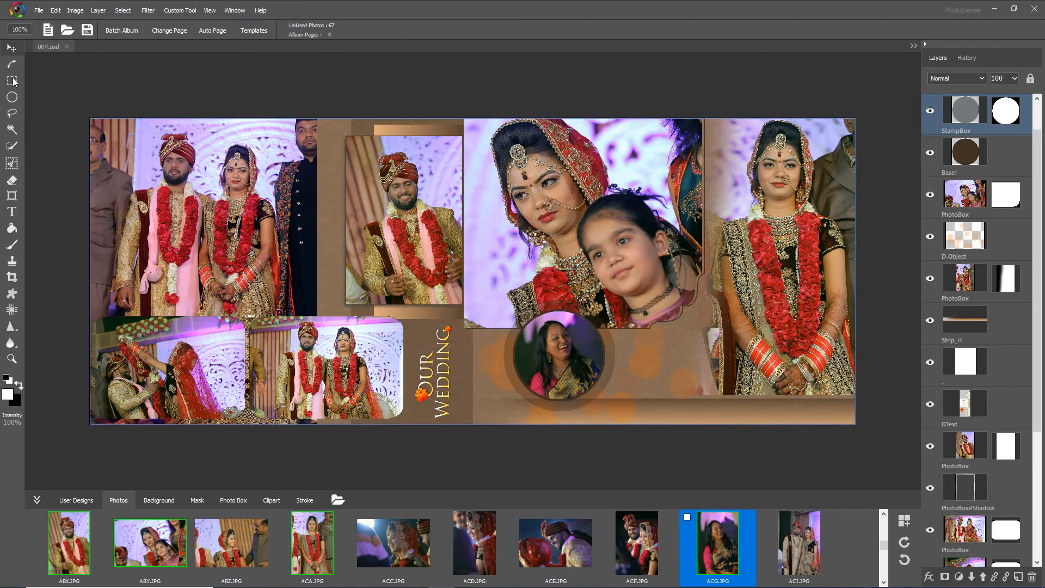
Close the saved page and open the bride portrait AAN.JPG from the photo gallery
left_click(67, 47)
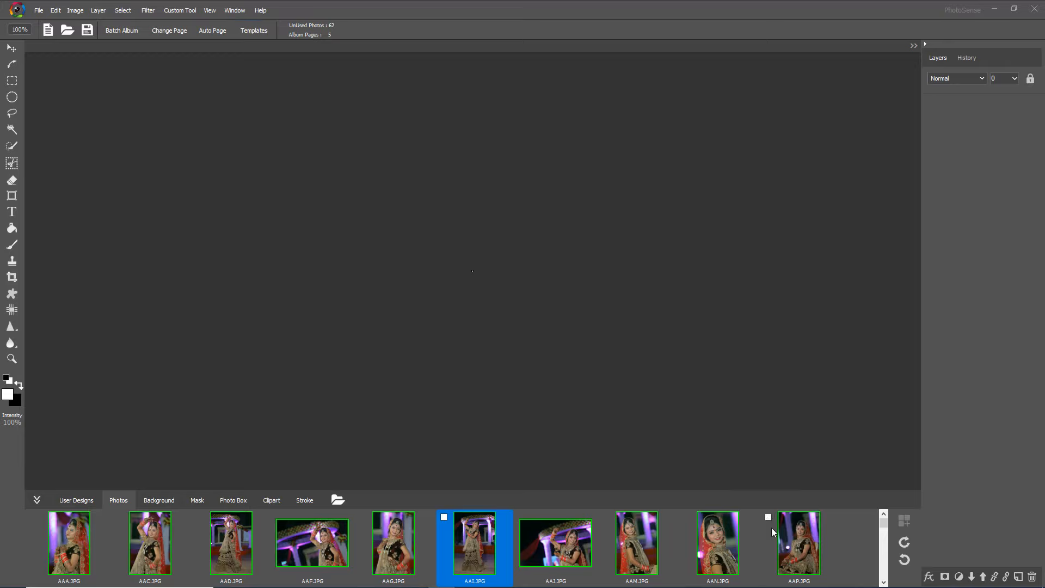
double_click(717, 541)
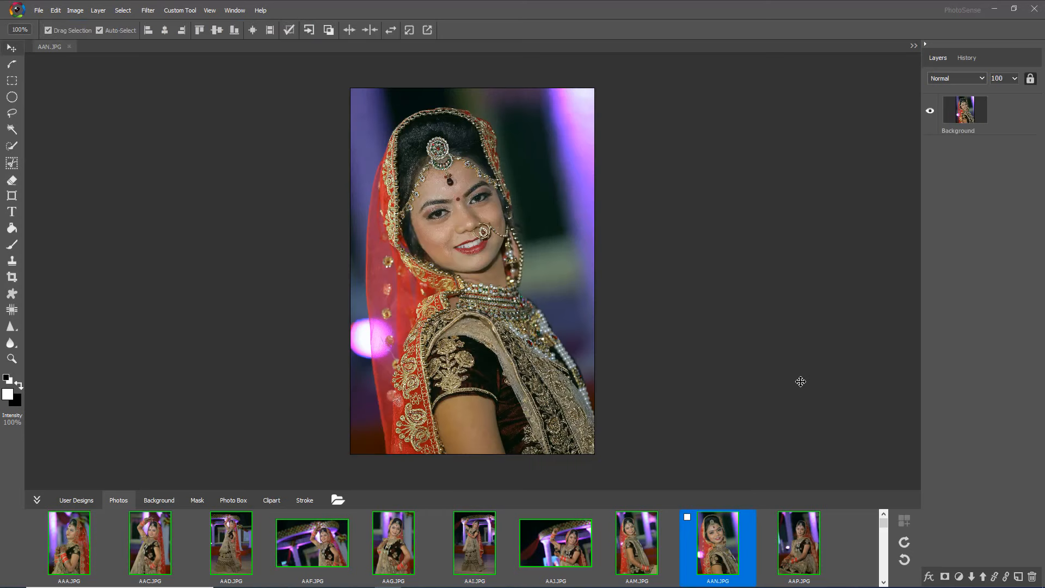
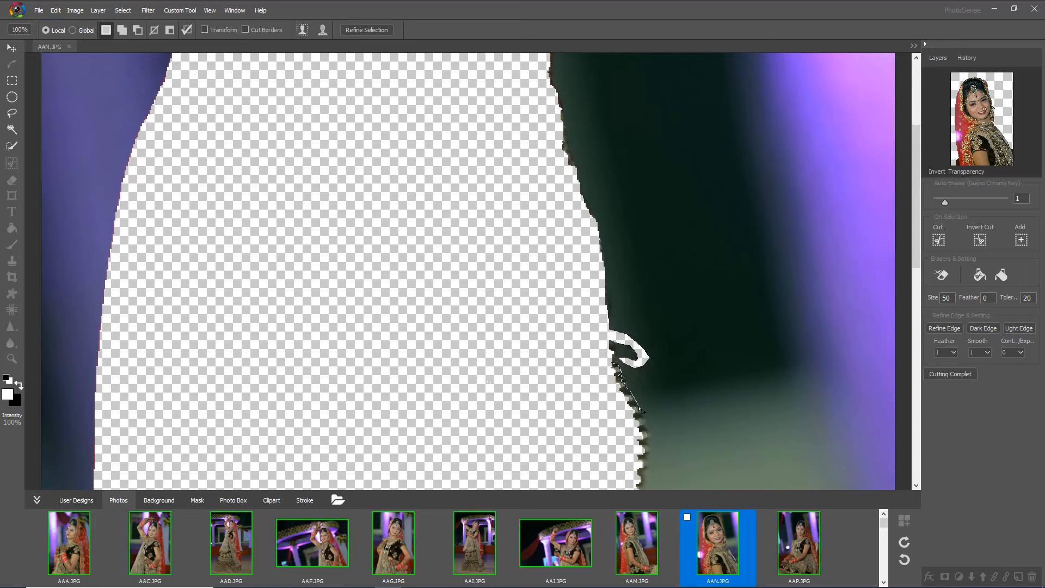
Outline the leftover edge strip beside the bride's earring with the lasso and cut it in the inverted cutout view
scroll(644, 425, "down", 2)
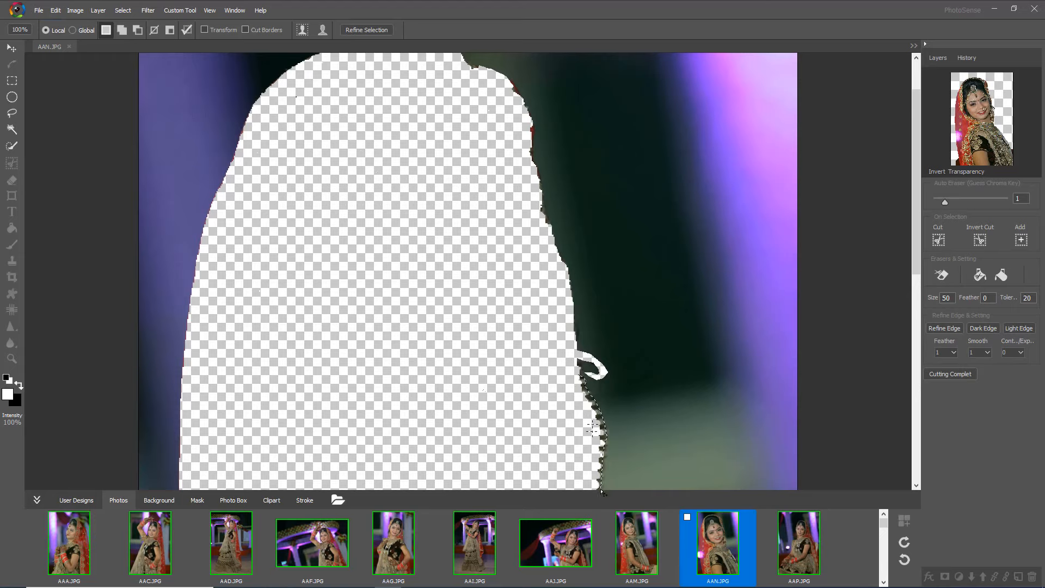
mouse_move(601, 489)
left_mouse_down()
mouse_move(571, 486)
mouse_move(552, 407)
left_mouse_up()
left_click(938, 239)
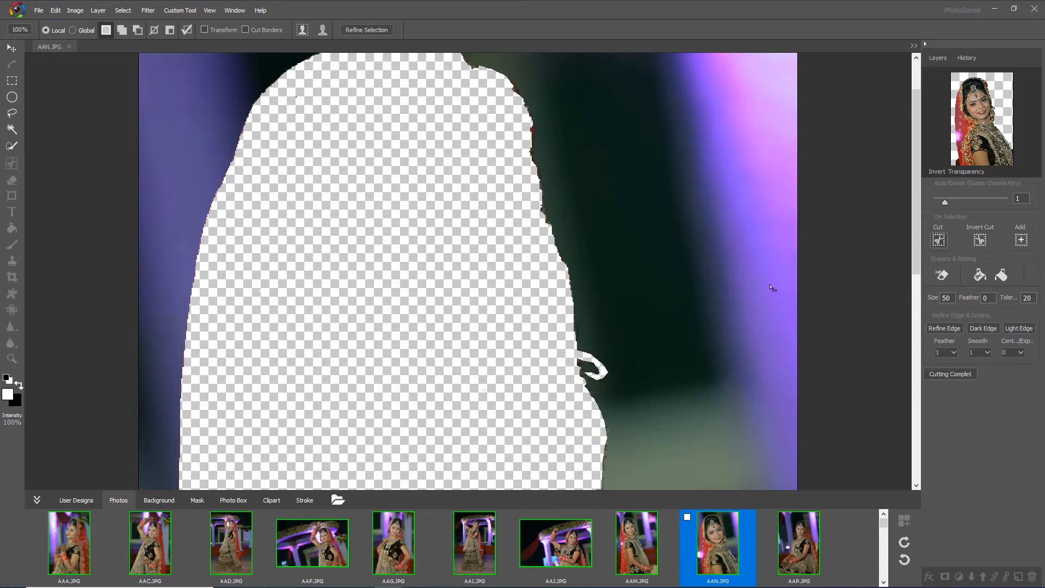
Outline the leftover fringe where the bride's neck meets her shoulder and cut it away
left_click_drag(920, 232, 915, 341)
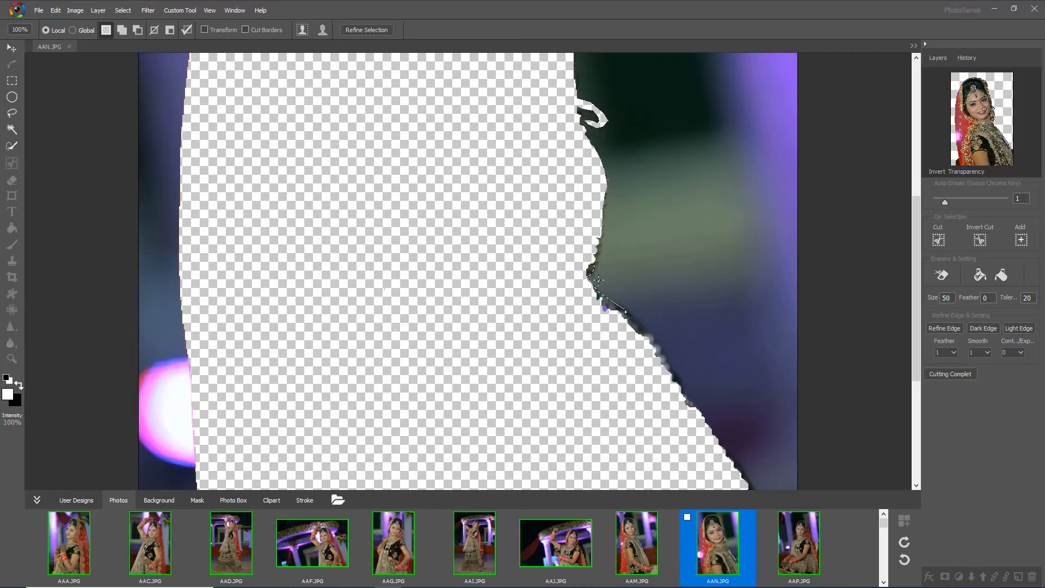
left_click(624, 309)
left_click(609, 407)
double_click(553, 294)
left_click(938, 239)
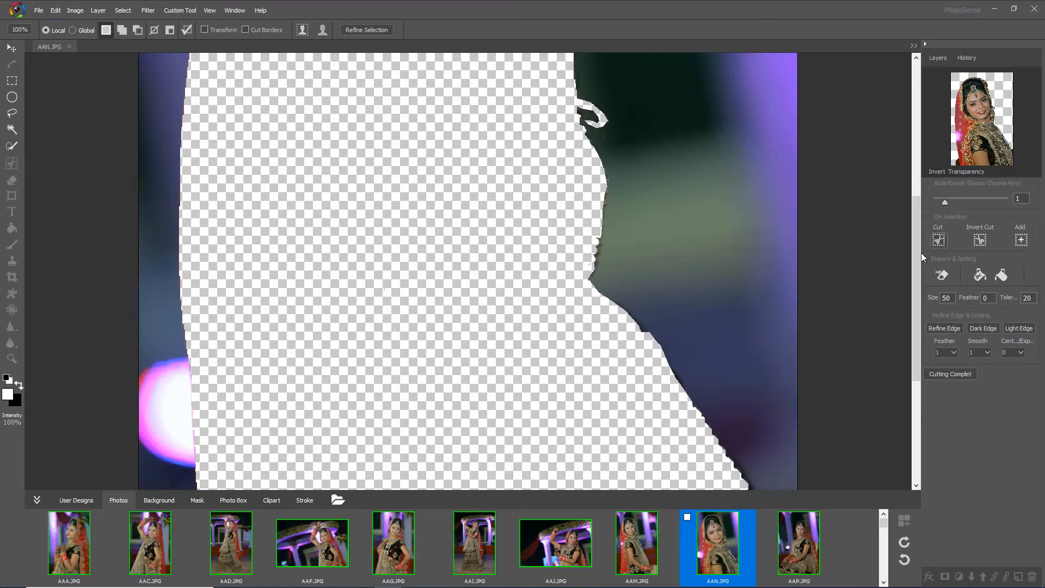
Invert the transparency to show the bride, then outline and cut the brown background patch beside the lower end of her red veil
left_click(977, 130)
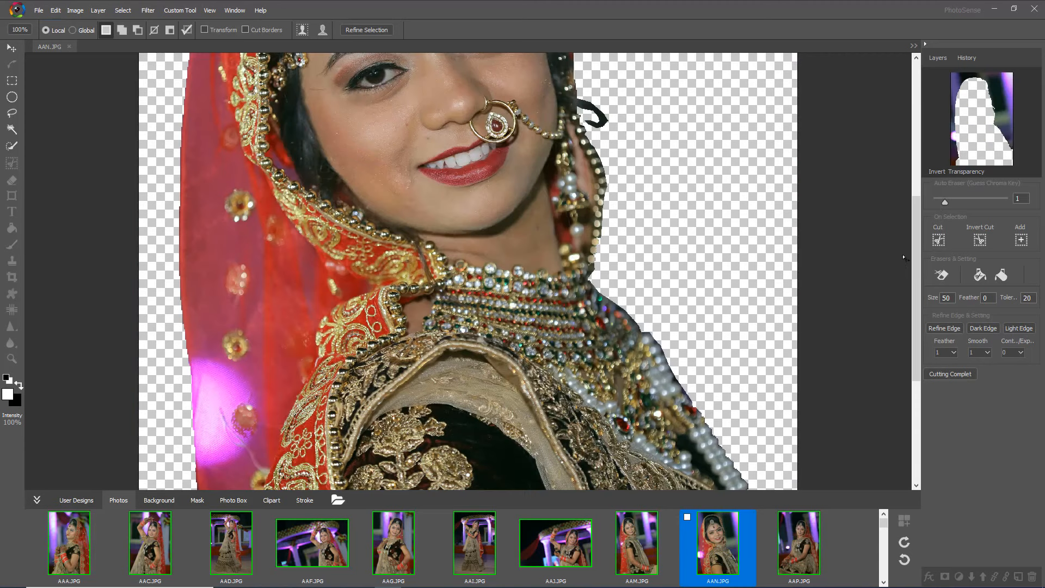
left_click_drag(915, 269, 910, 413)
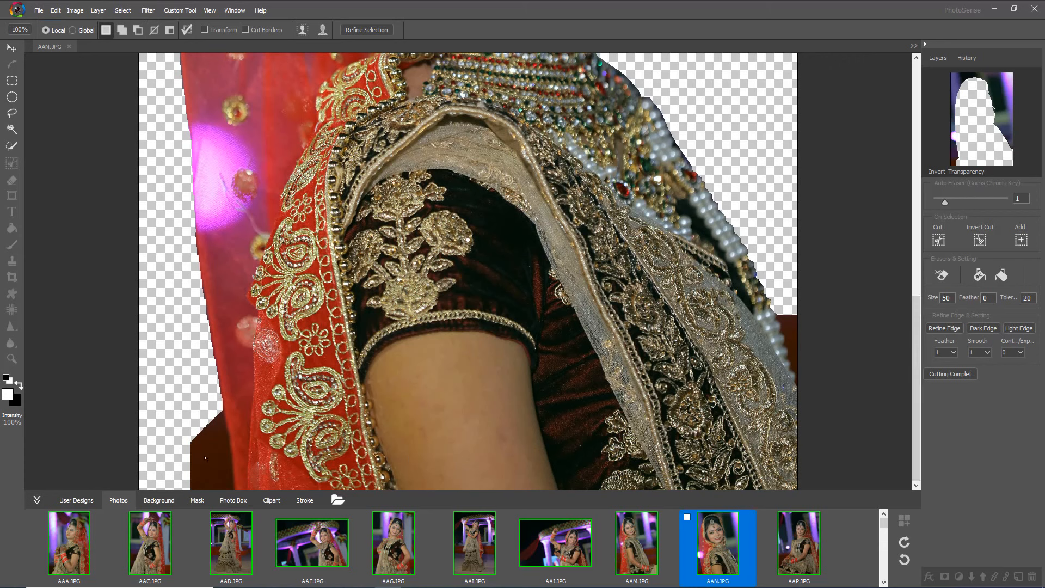
left_click(11, 112)
mouse_move(155, 394)
left_mouse_down()
mouse_move(208, 380)
mouse_move(225, 438)
left_mouse_up()
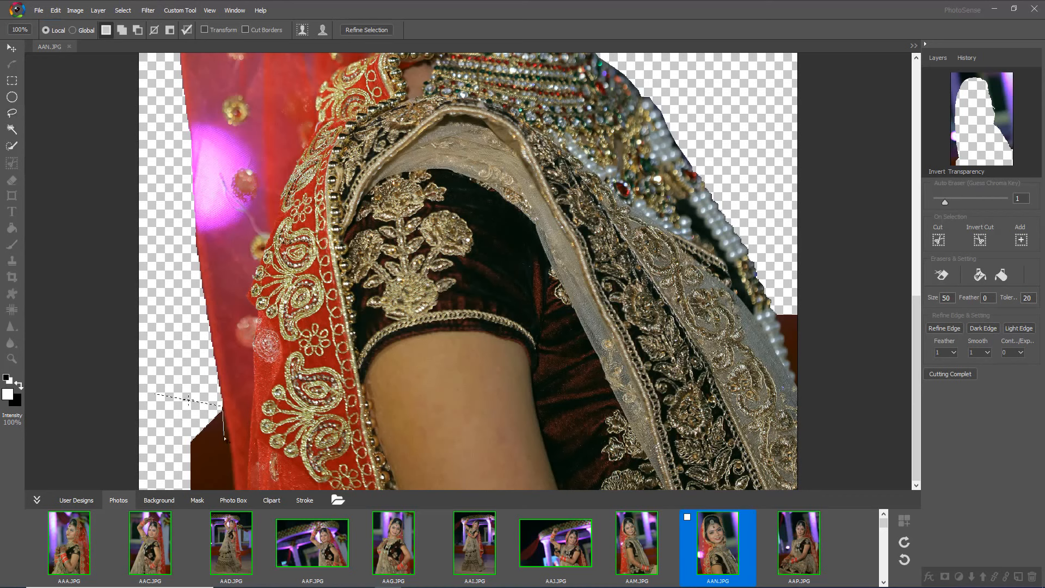
left_click(233, 472)
scroll(238, 488, "down", 1)
scroll(294, 473, "down", 1)
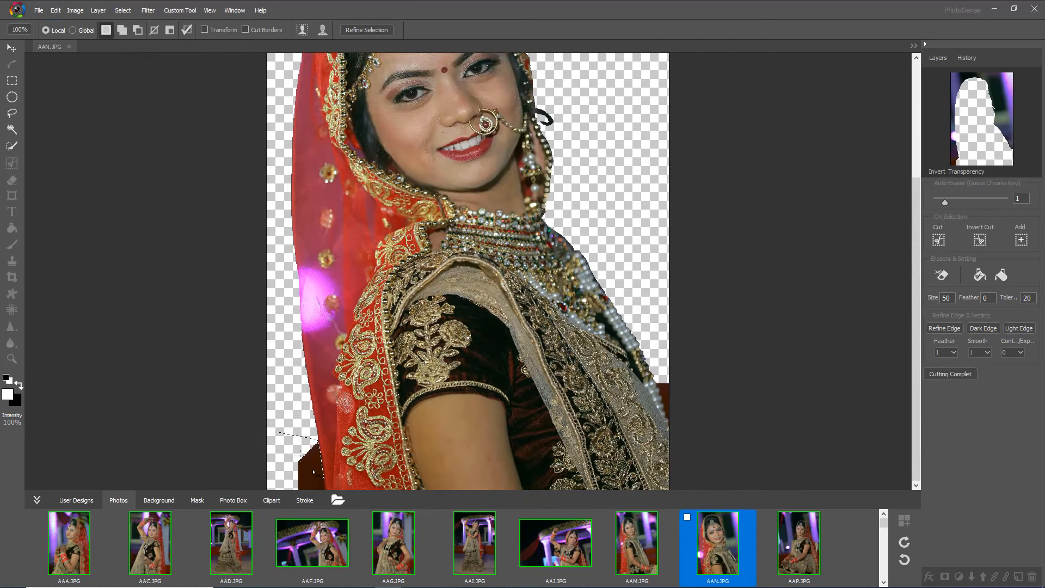
scroll(314, 472, "down", 1)
scroll(329, 476, "down", 1)
left_click(380, 483)
double_click(333, 459)
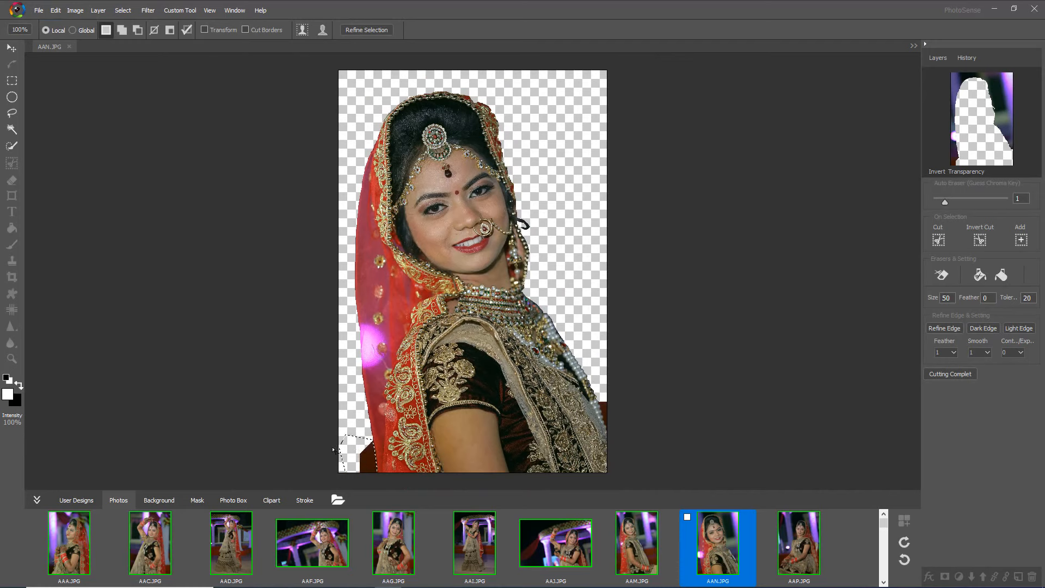
left_click(938, 240)
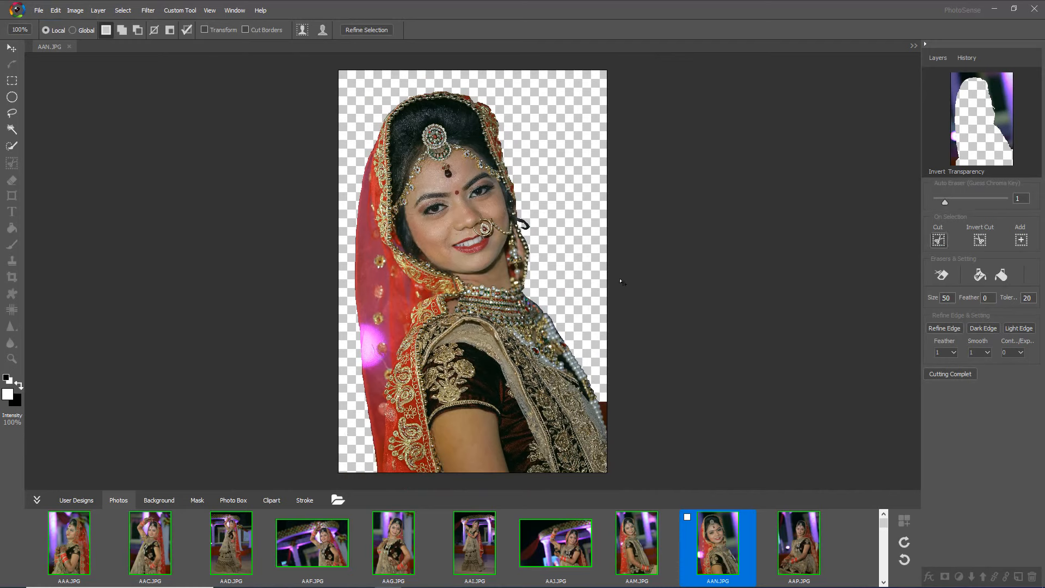
Outline and cut the remaining brown background patch beside the pearl strand at the photo's edge
scroll(631, 390, "up", 2)
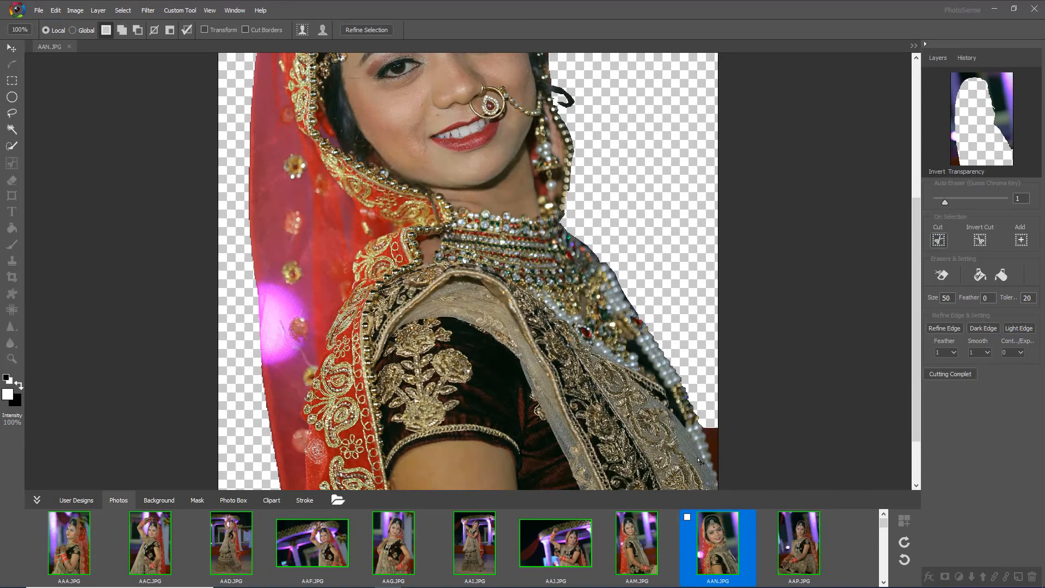
left_click(707, 416)
left_click(734, 416)
left_click(701, 417)
left_click(712, 416)
left_click(939, 236)
Examine the cutout's edges around the bride's head and shoulder in both normal and inverted transparency
scroll(561, 285, "down", 3)
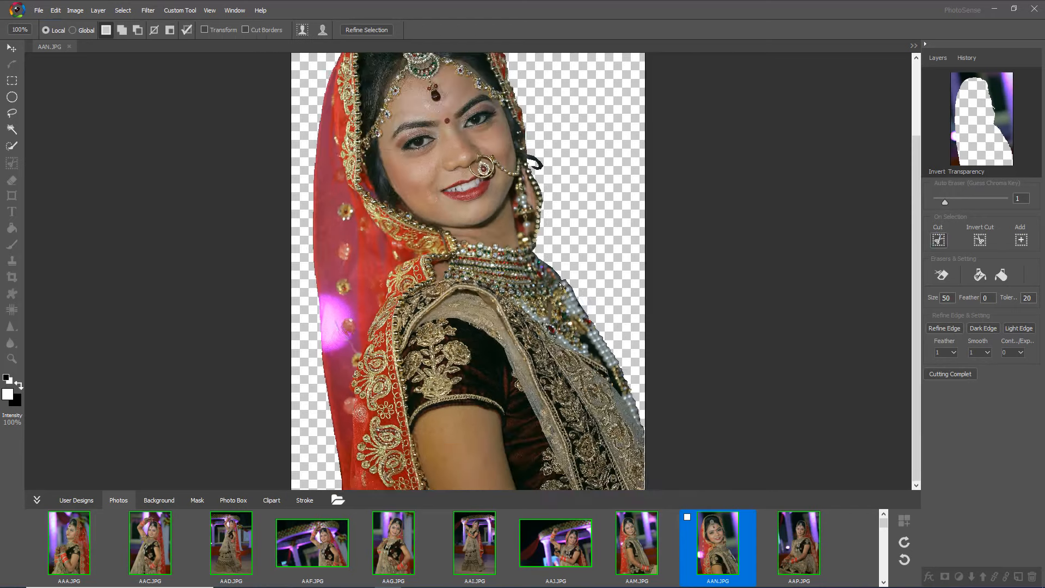
scroll(379, 226, "up", 2)
scroll(379, 227, "up", 1)
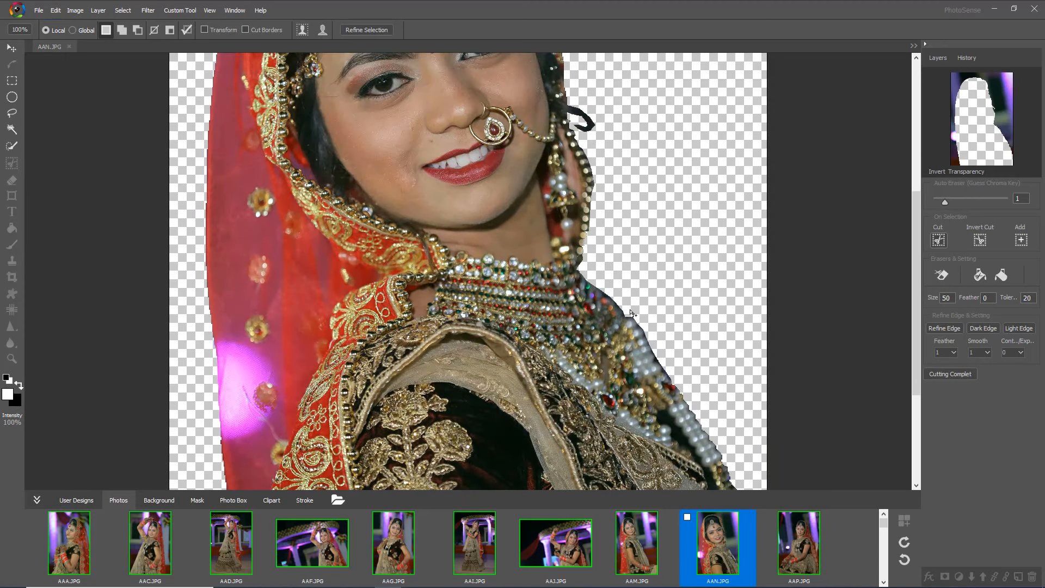
left_click_drag(916, 311, 914, 188)
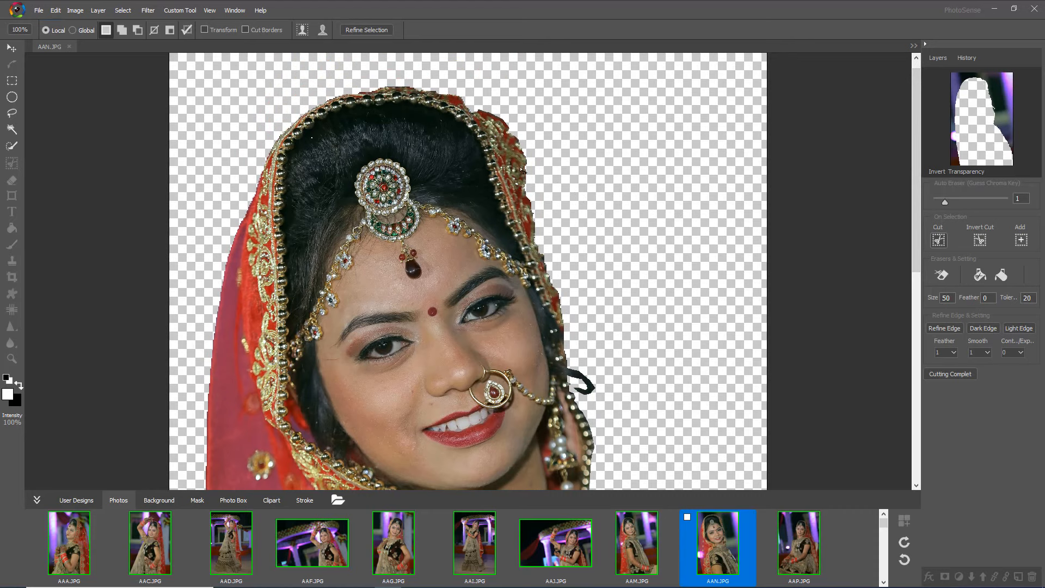
left_click(973, 102)
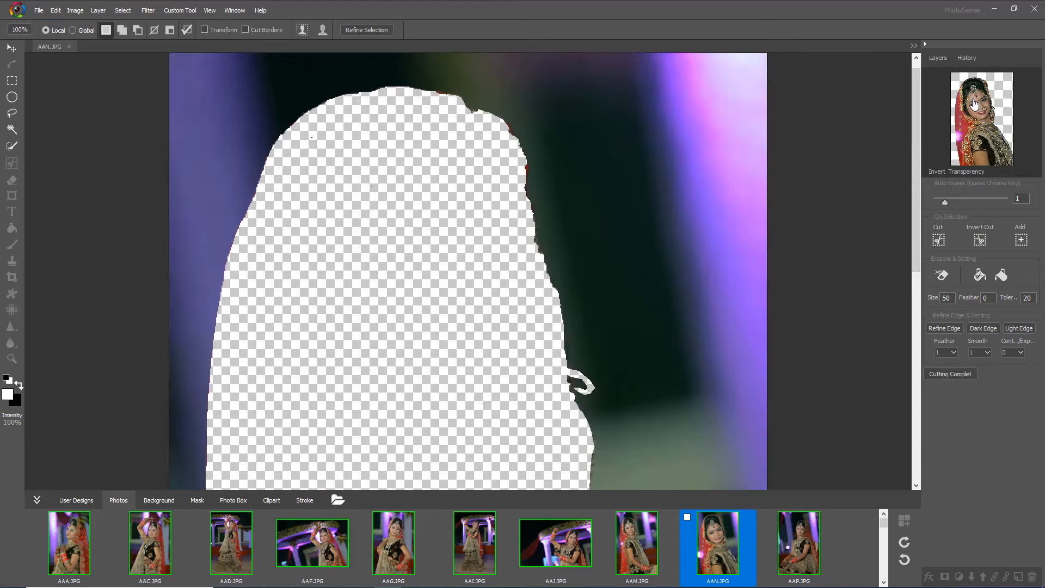
left_click(973, 104)
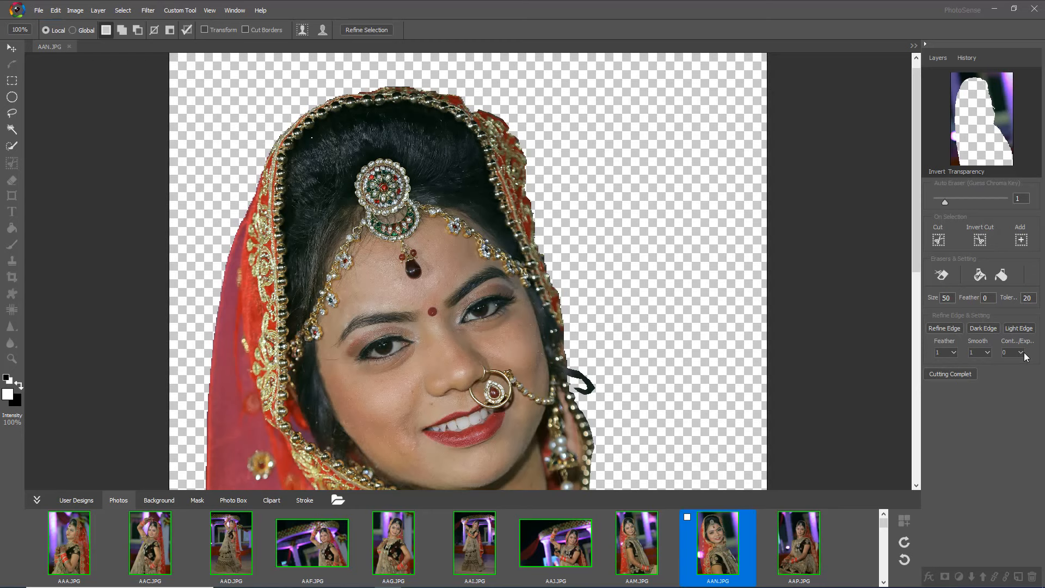
Complete the cutting of the bride and shift her cutout layer slightly down on the canvas
left_click(975, 373)
left_click_drag(917, 244, 663, 310)
scroll(664, 310, "down", 5)
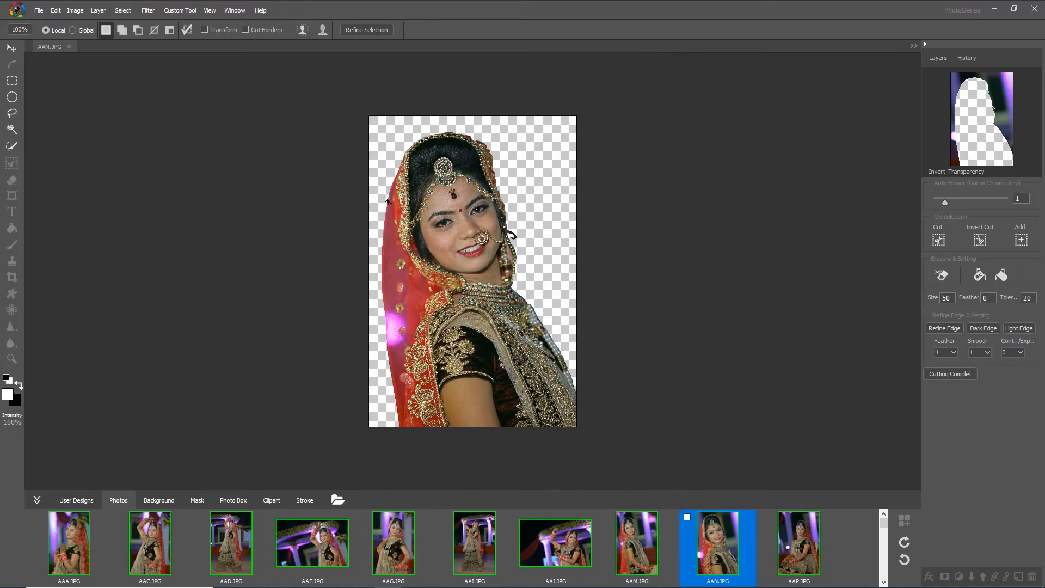
scroll(385, 200, "up", 1)
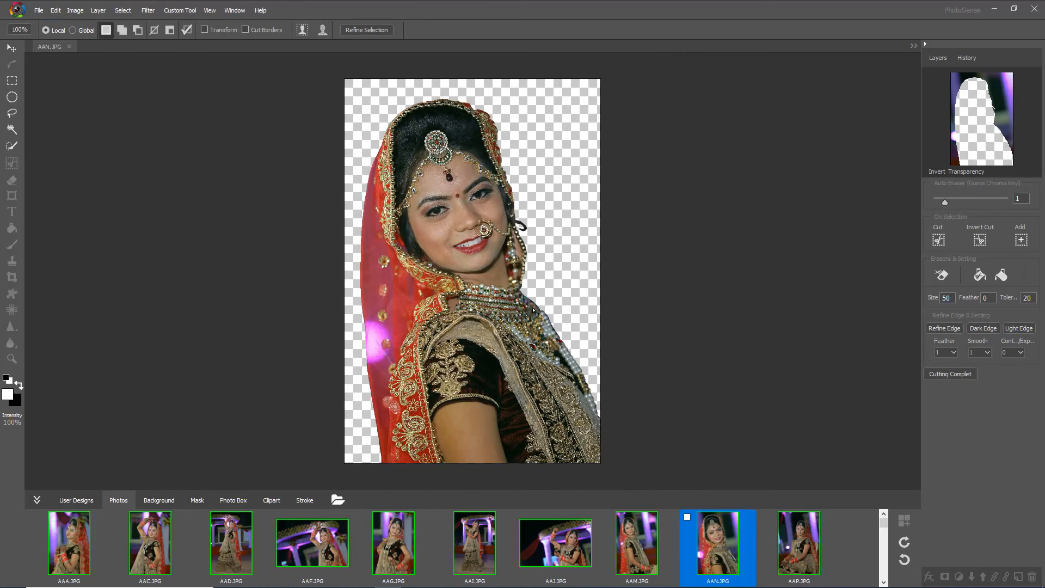
left_click(949, 374)
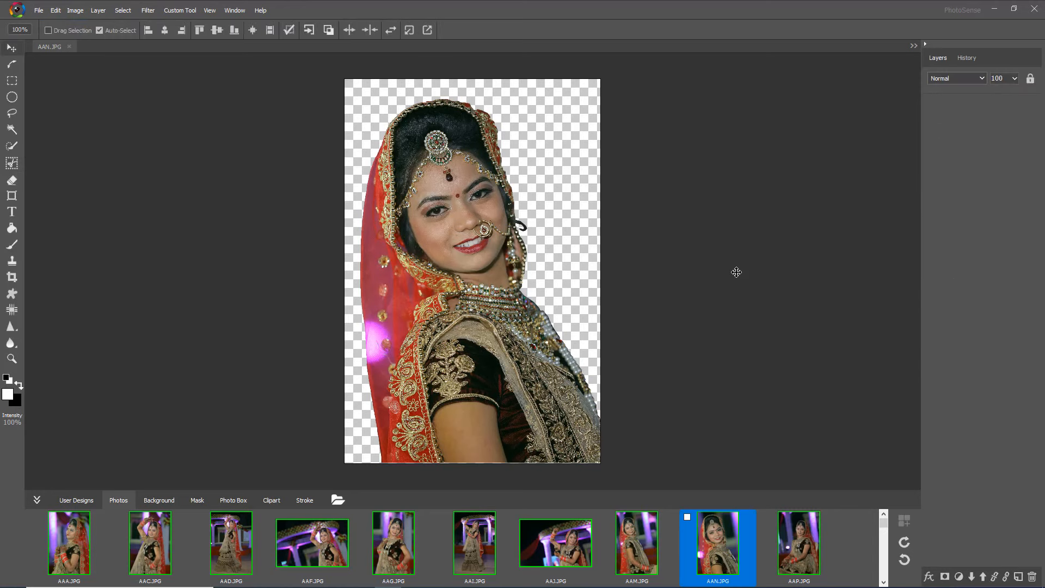
left_click(478, 294)
mouse_move(469, 325)
left_mouse_down()
mouse_move(471, 287)
mouse_move(468, 316)
left_mouse_up()
Save the cutout as a PNG file named "01 cut out" in the Correction folder with the Large File Size option
left_click(38, 11)
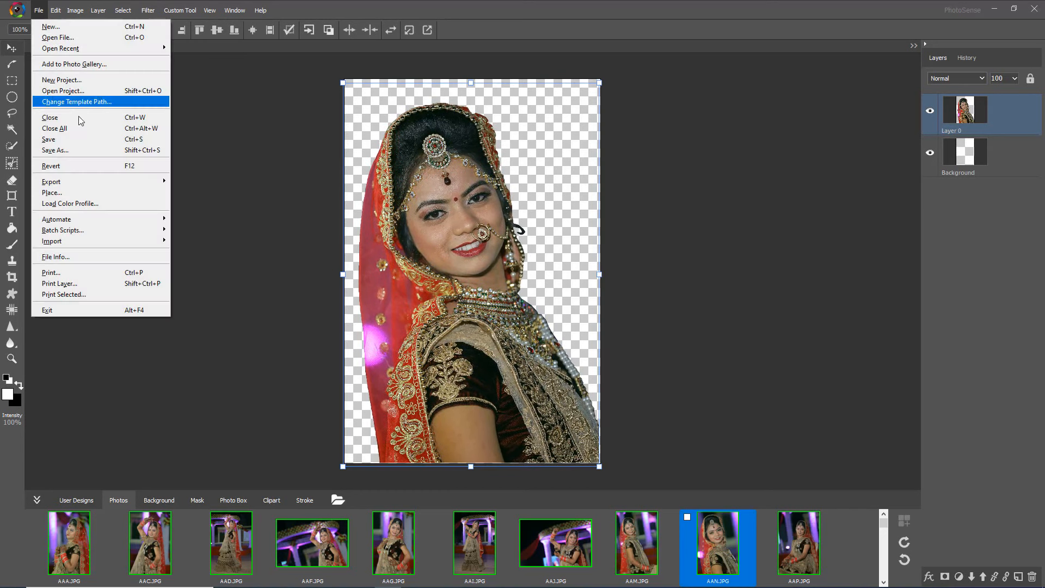
left_click(76, 150)
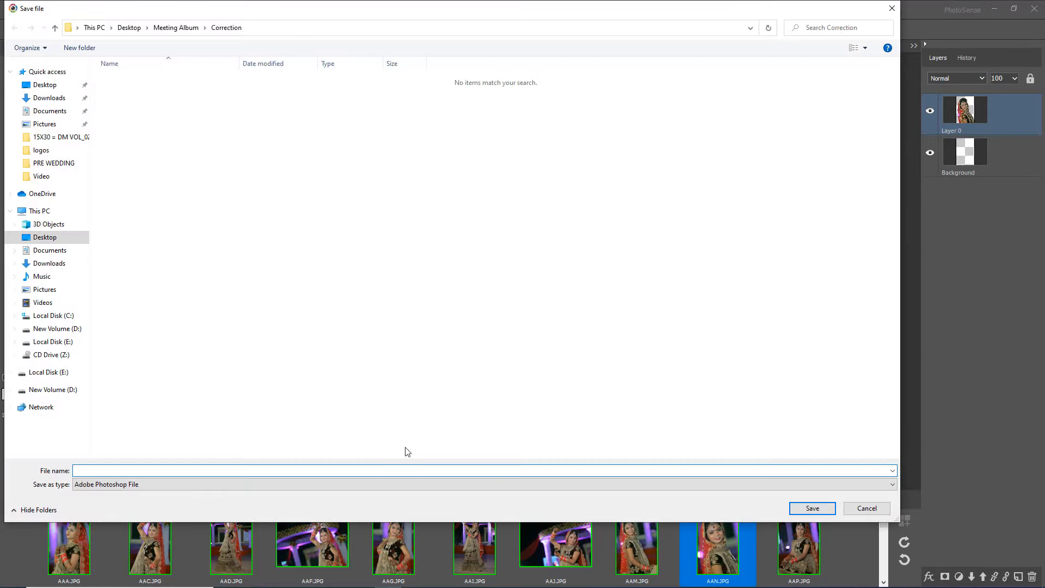
left_click(298, 484)
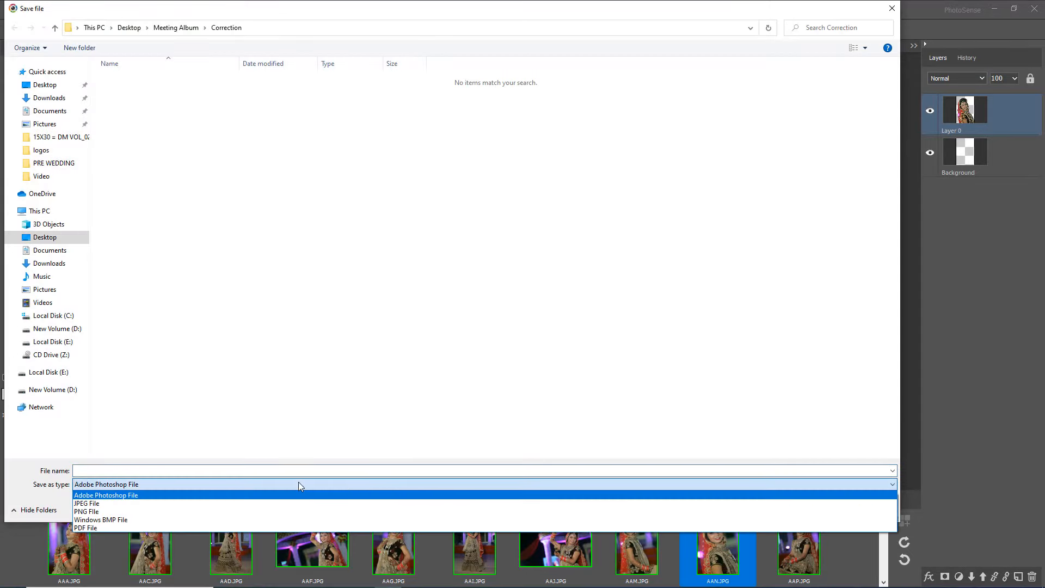
left_click(193, 510)
left_click(127, 470)
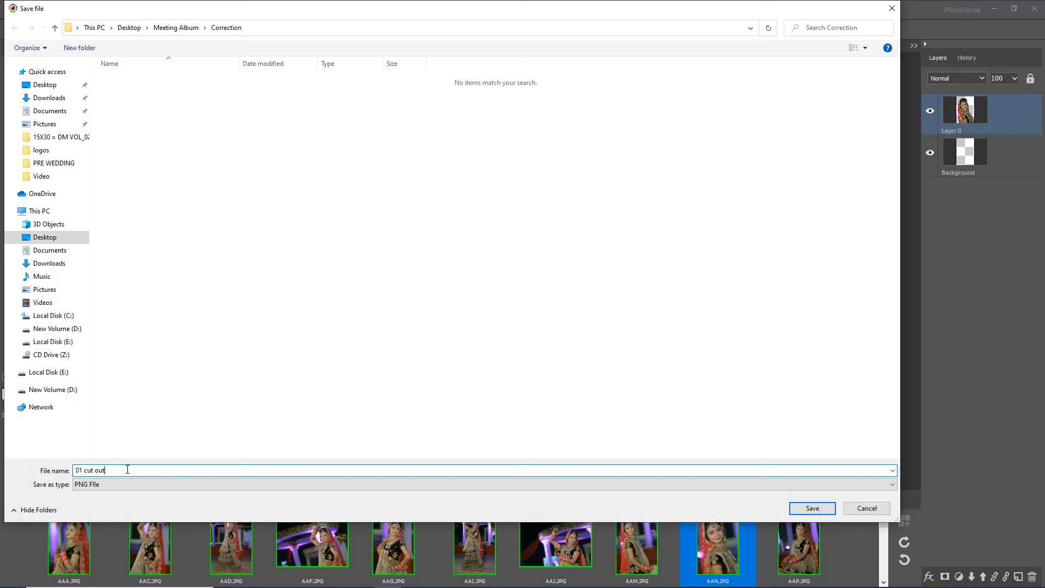
key("Return")
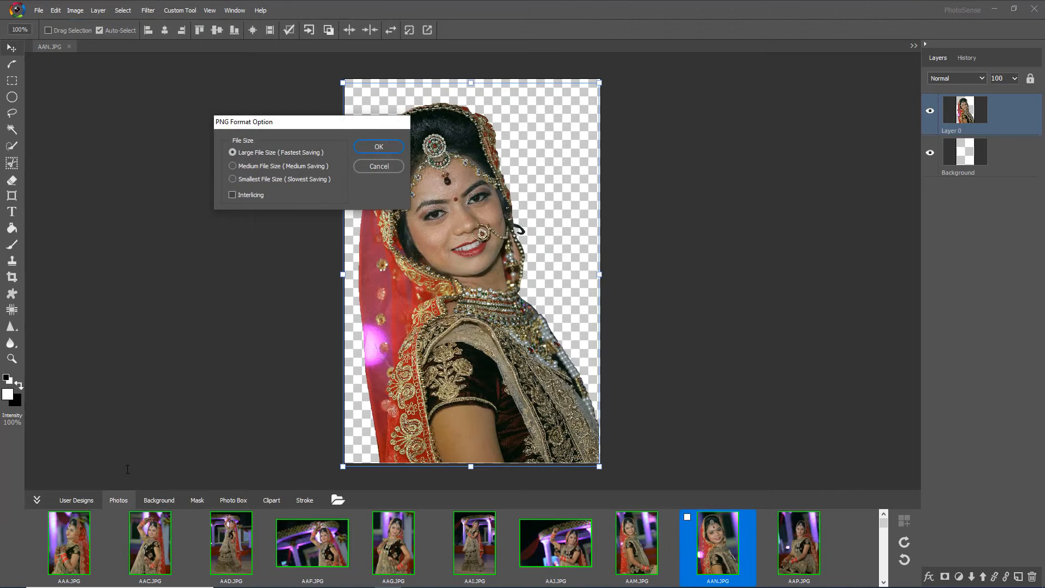
left_click(401, 155)
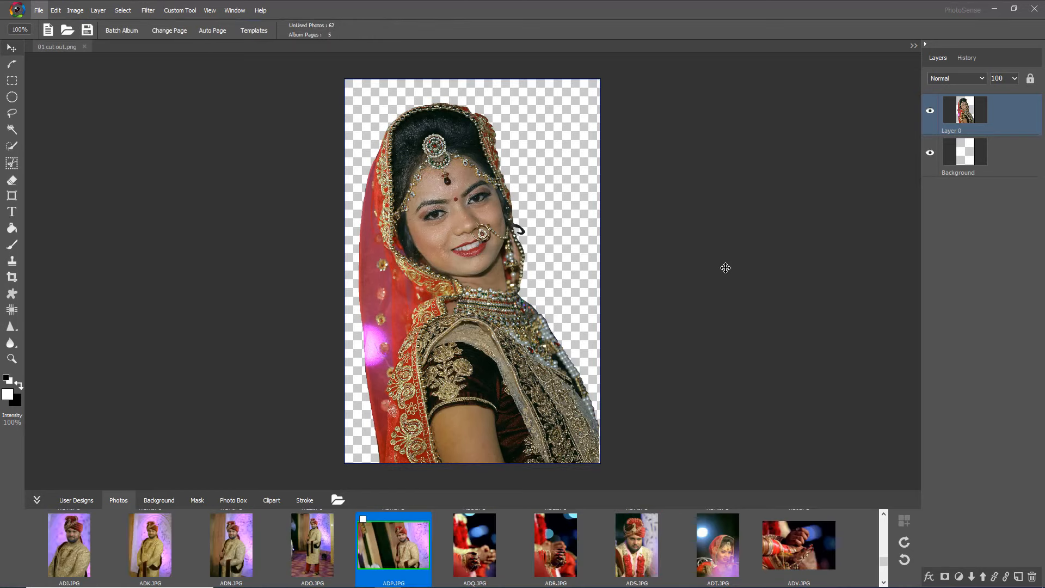
Close the saved cutout and open the groom portrait ADK.JPG from the photo gallery
scroll(722, 294, "down", 1)
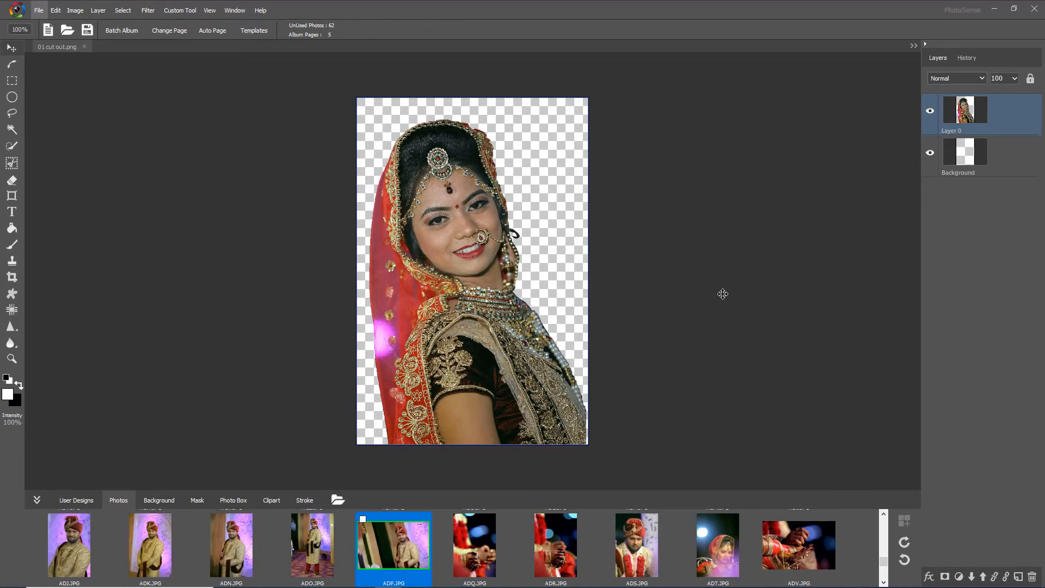
key("ctrl+w")
left_click(649, 557)
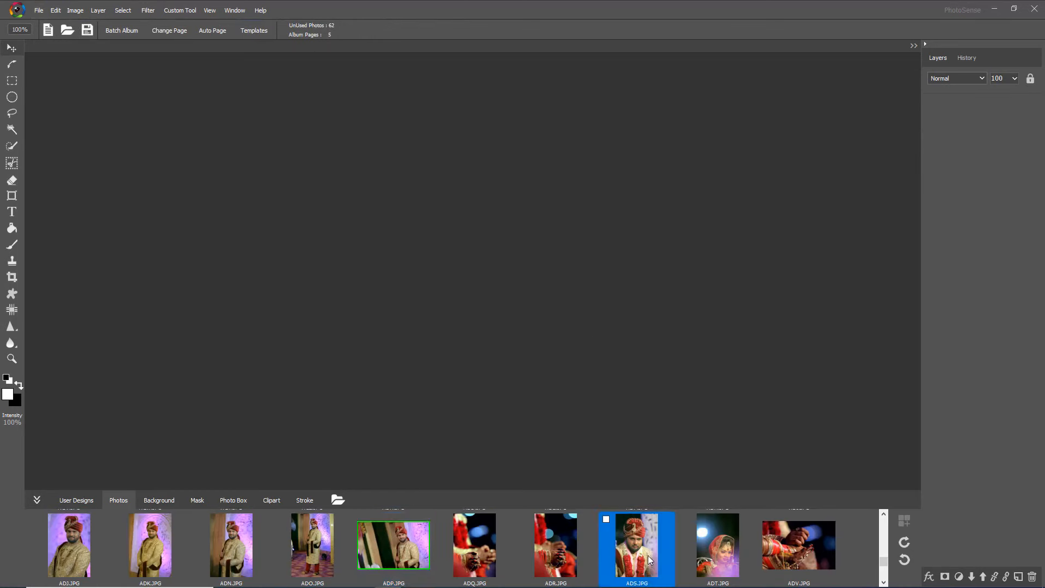
double_click(154, 545)
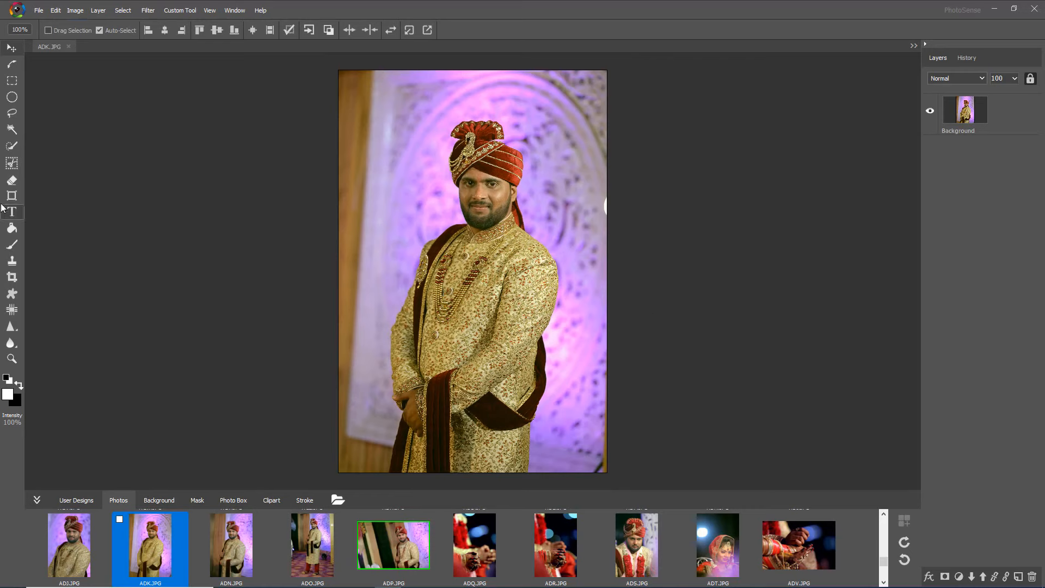
Outline the groom loosely, snap the selection to his figure, and remove the surrounding background with Invert Cut
left_click(12, 112)
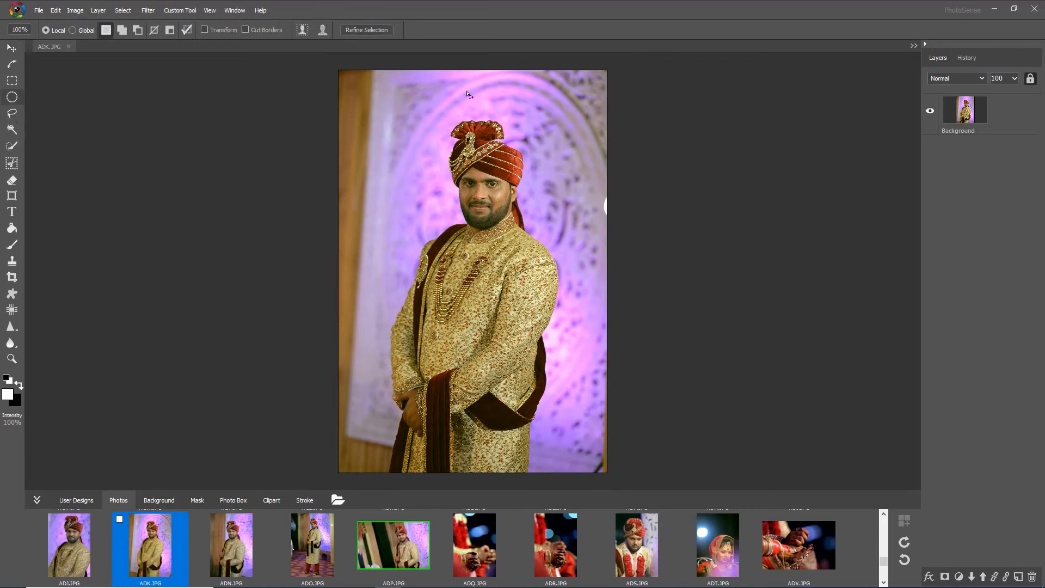
mouse_move(467, 94)
left_mouse_down()
mouse_move(518, 105)
mouse_move(543, 135)
mouse_move(546, 208)
mouse_move(571, 287)
mouse_move(570, 427)
mouse_move(523, 491)
mouse_move(413, 491)
left_mouse_up()
mouse_move(370, 473)
left_mouse_down()
mouse_move(377, 348)
mouse_move(359, 304)
mouse_move(384, 253)
left_mouse_up()
left_click(302, 30)
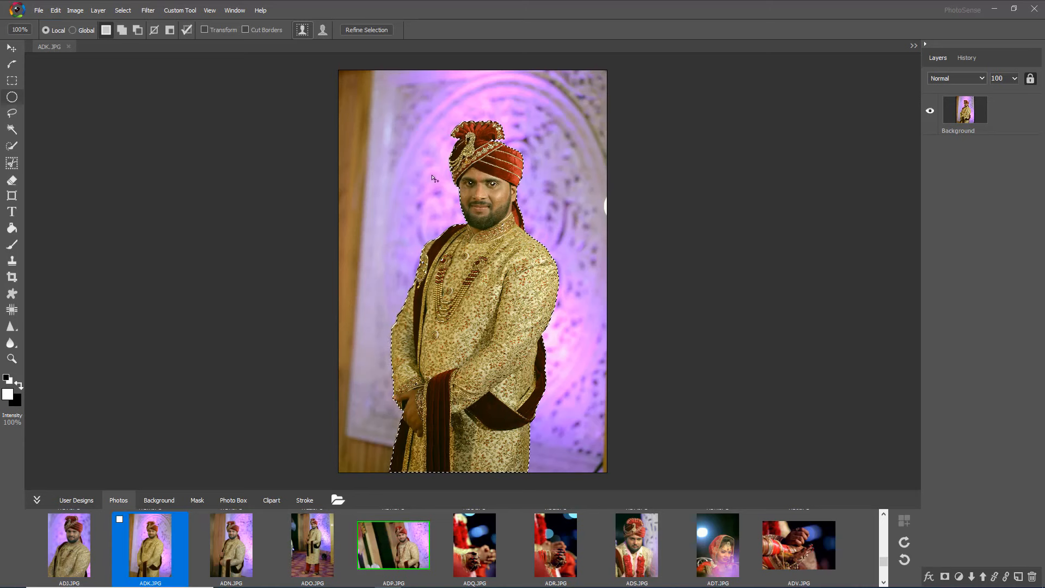
left_click(12, 163)
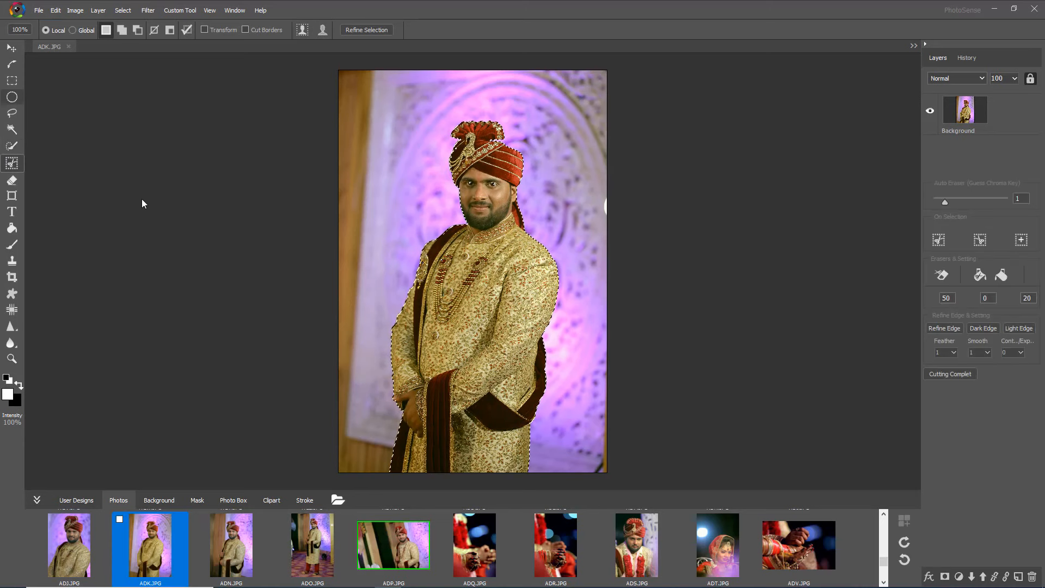
left_click(983, 244)
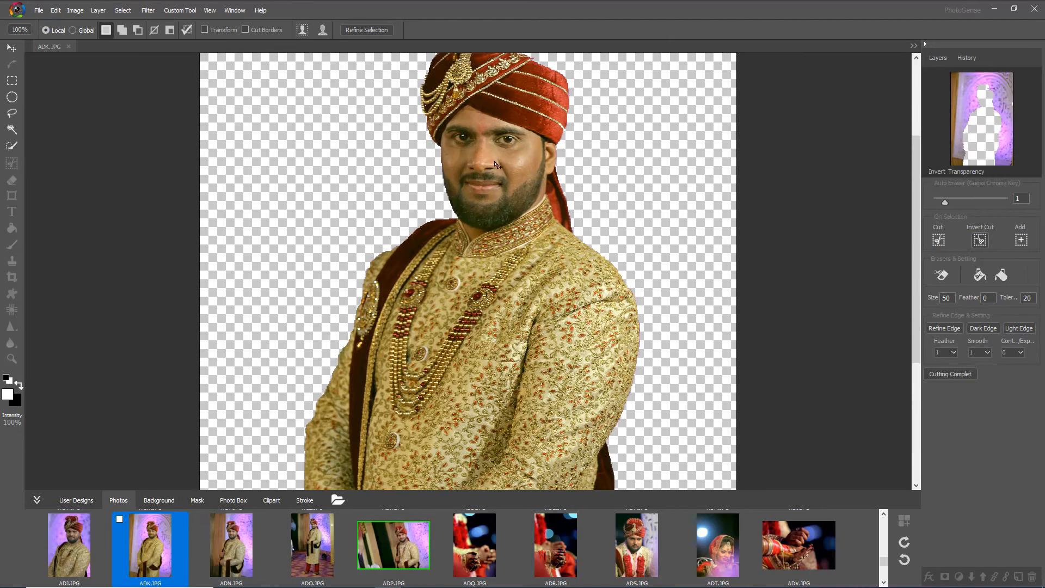
Compare the groom's cutout in inverted and normal transparency, adding a lassoed area at his turban, and inspect the head and turban
left_click(992, 122)
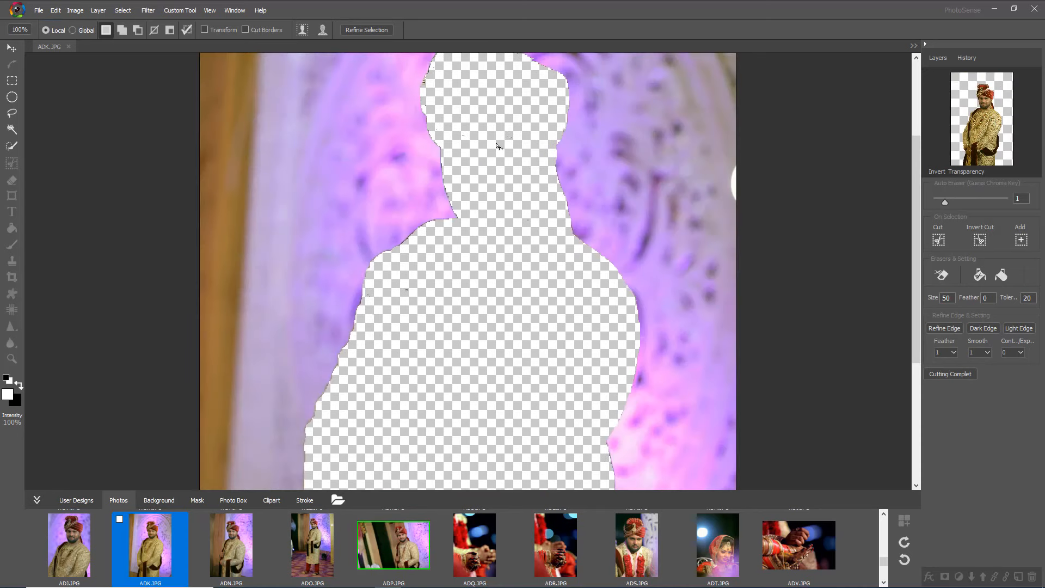
left_click(985, 131)
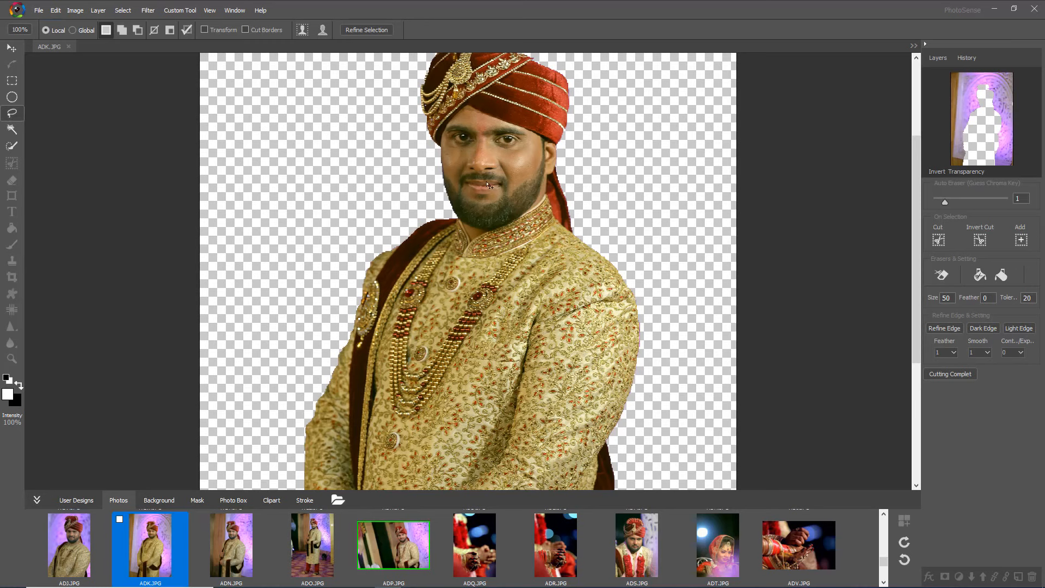
left_click_drag(503, 106, 500, 101)
left_click(1021, 240)
left_click(983, 125)
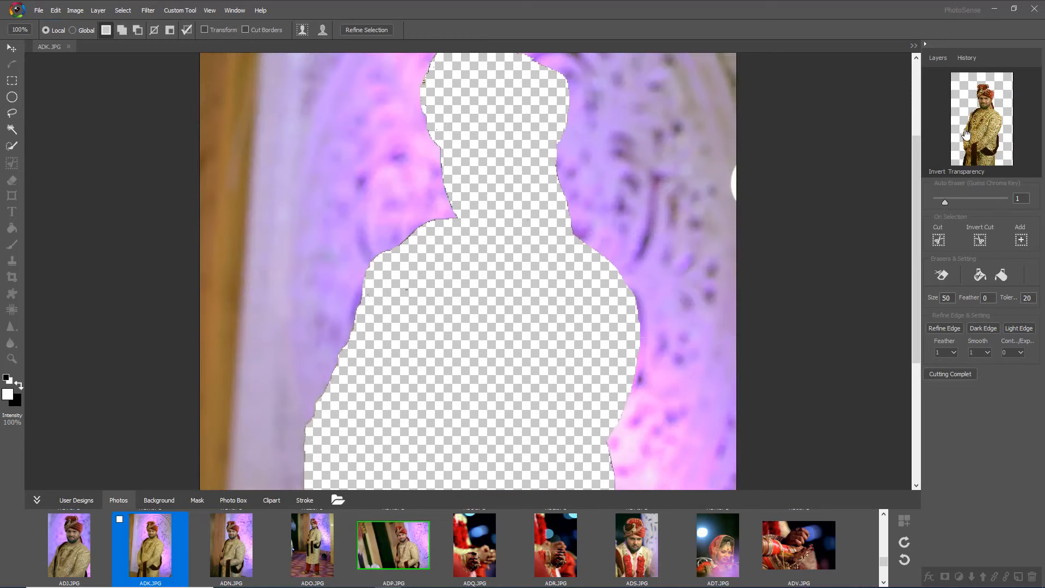
left_click(966, 135)
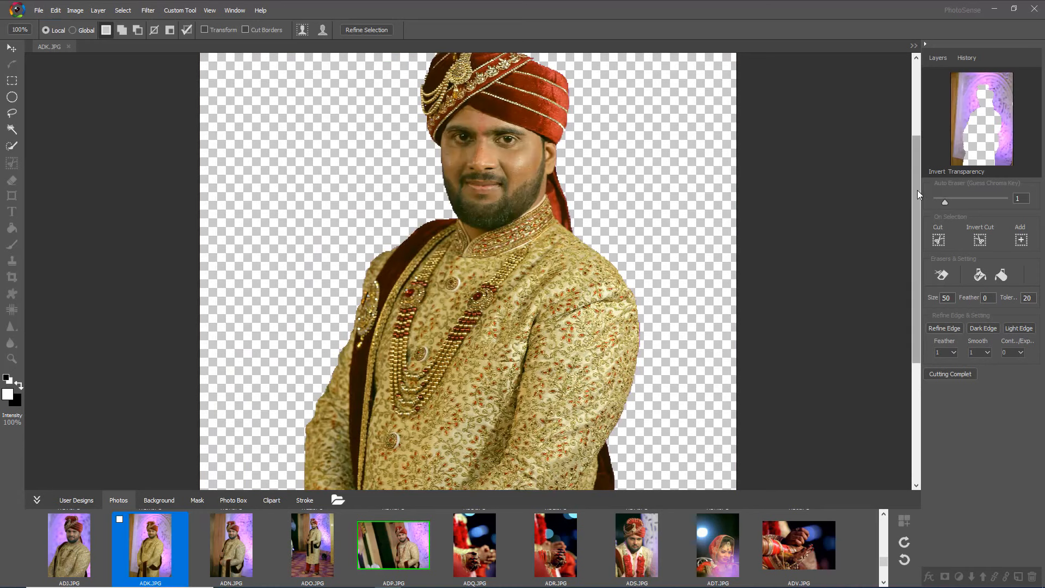
mouse_move(917, 191)
left_mouse_down()
mouse_move(917, 348)
mouse_move(916, 185)
left_mouse_up()
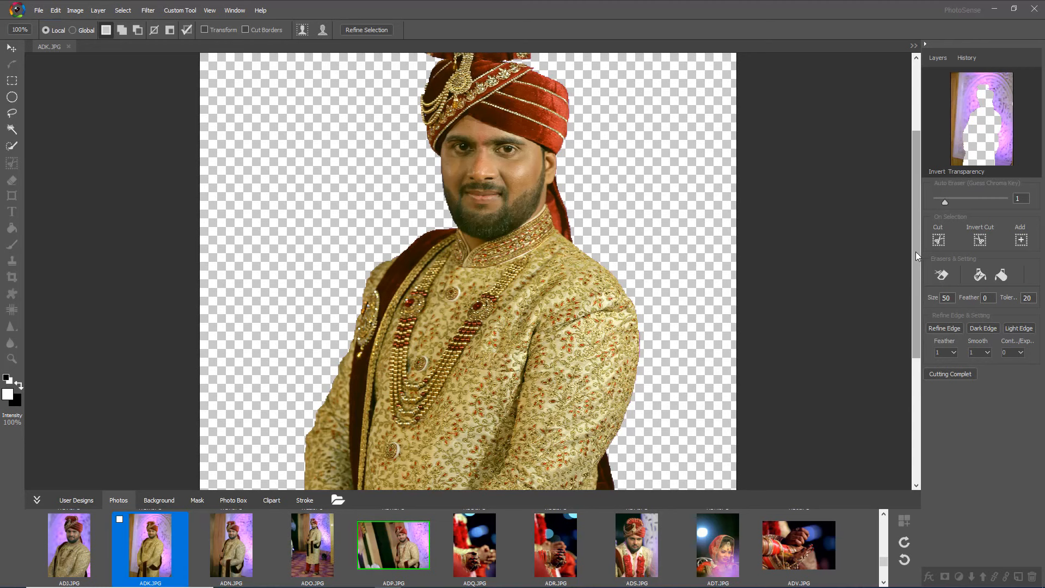
left_click_drag(916, 251, 914, 207)
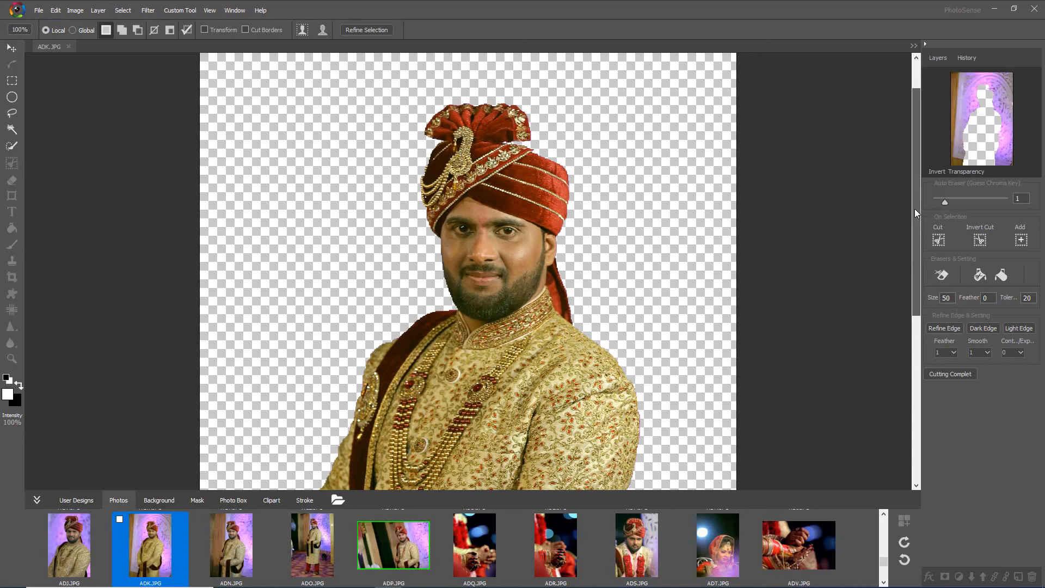
Erase a small patch of the groom's turban above the forehead and restore it with the restoring tool
left_click(940, 275)
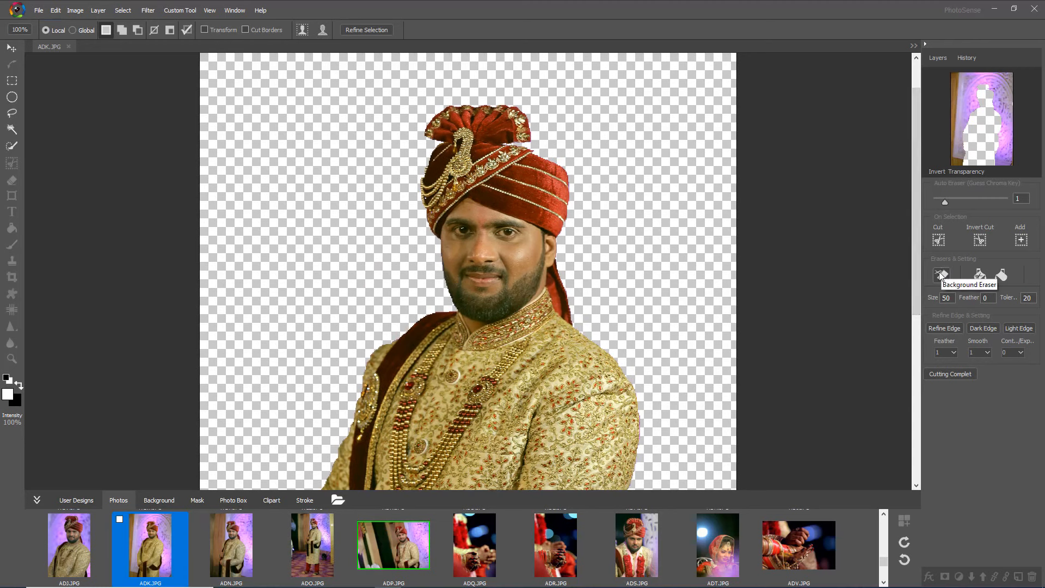
left_click(975, 277)
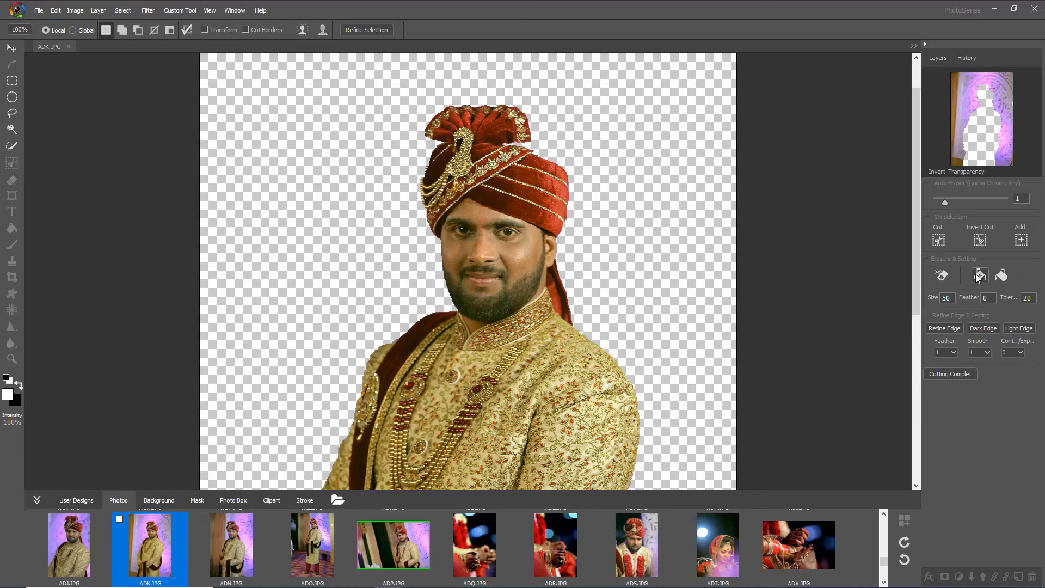
left_click(495, 199)
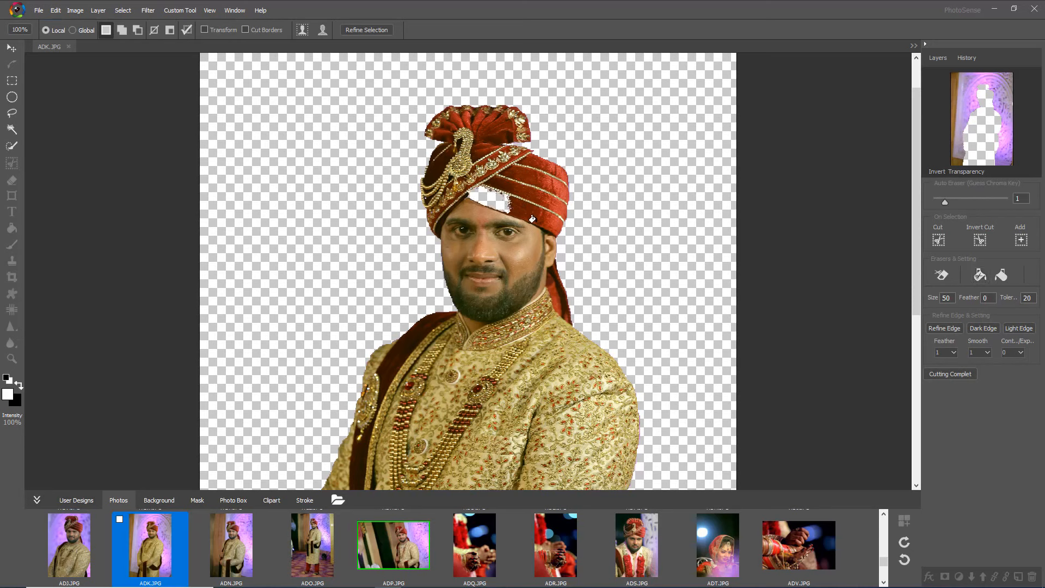
left_click(1001, 276)
left_click(480, 192)
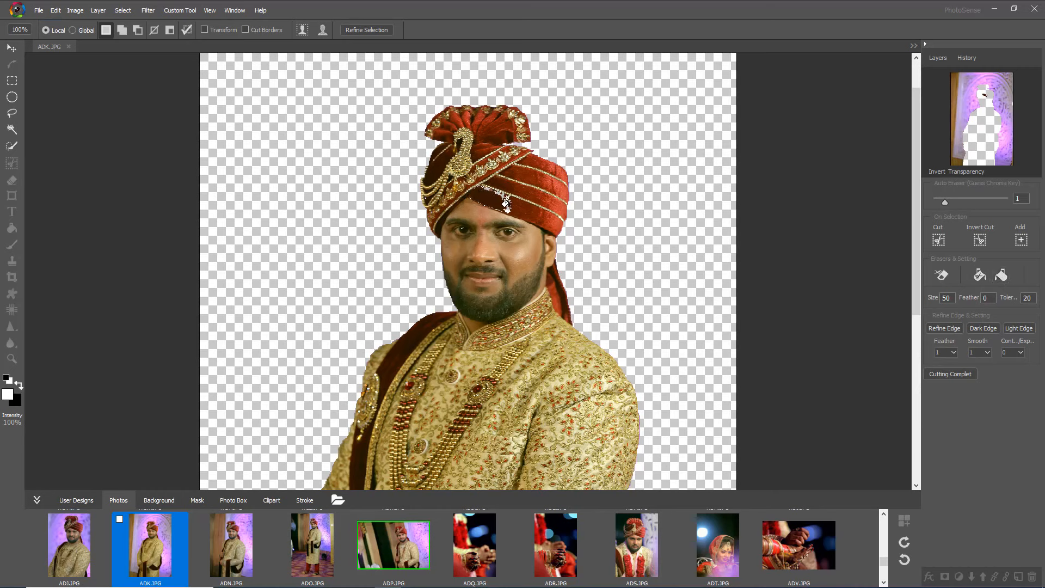
left_click(505, 202)
left_click(947, 296)
Check the groom's cutout in inverted transparency, refine its edge, and complete the cutting
scroll(592, 216, "down", 3)
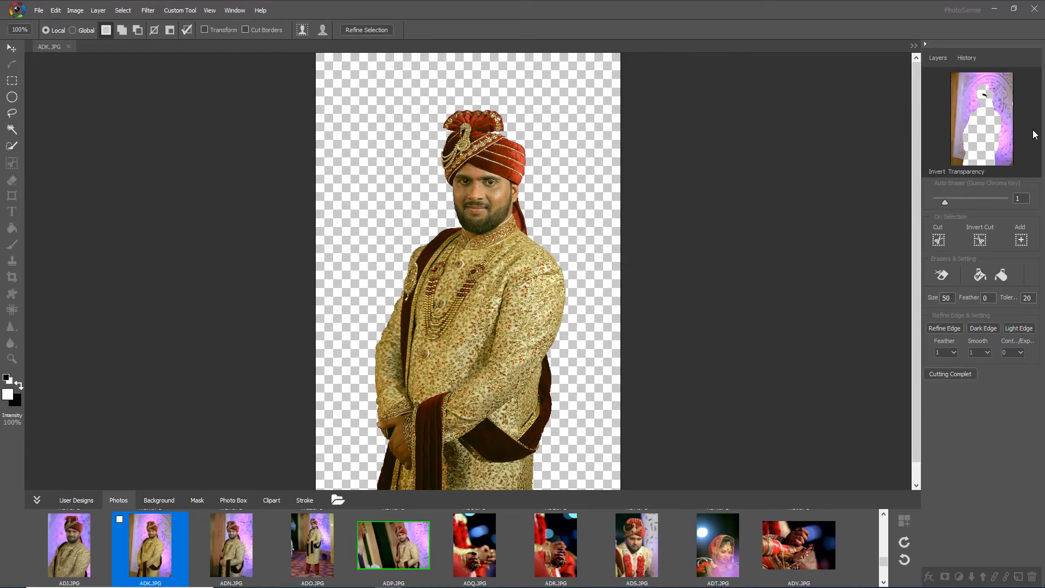
left_click(984, 137)
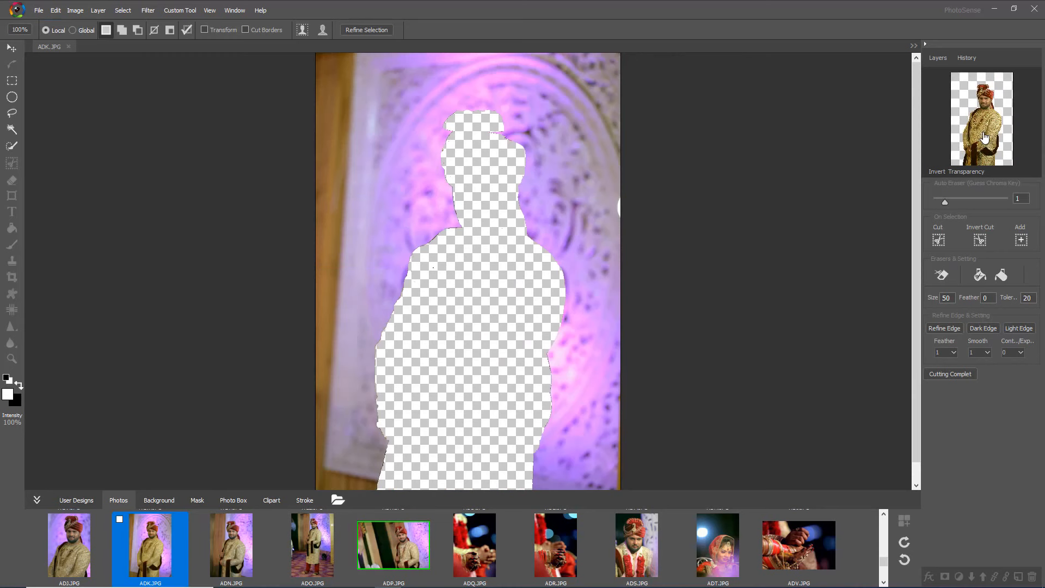
left_click(984, 137)
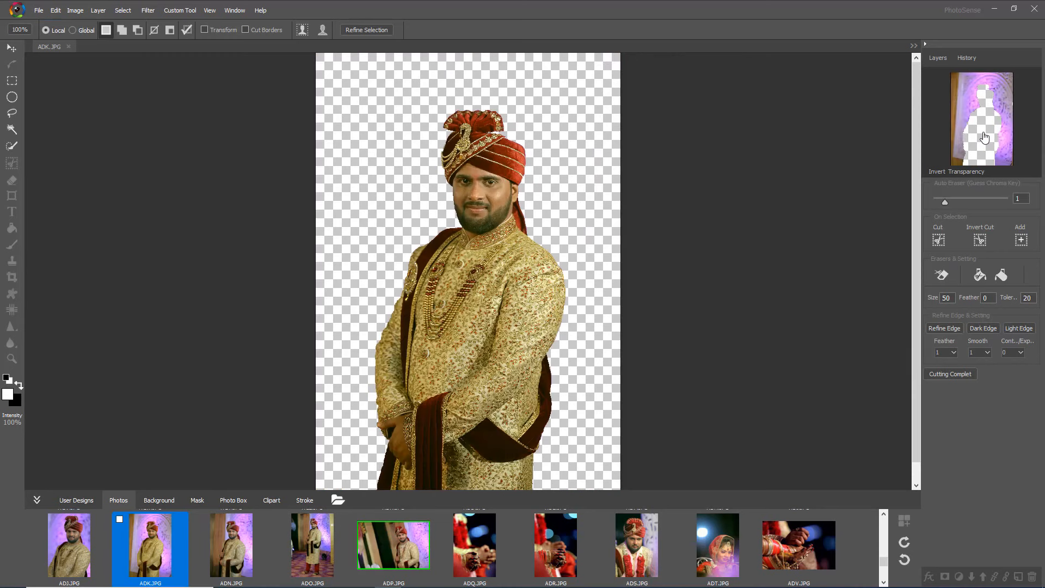
scroll(462, 221, "up", 1)
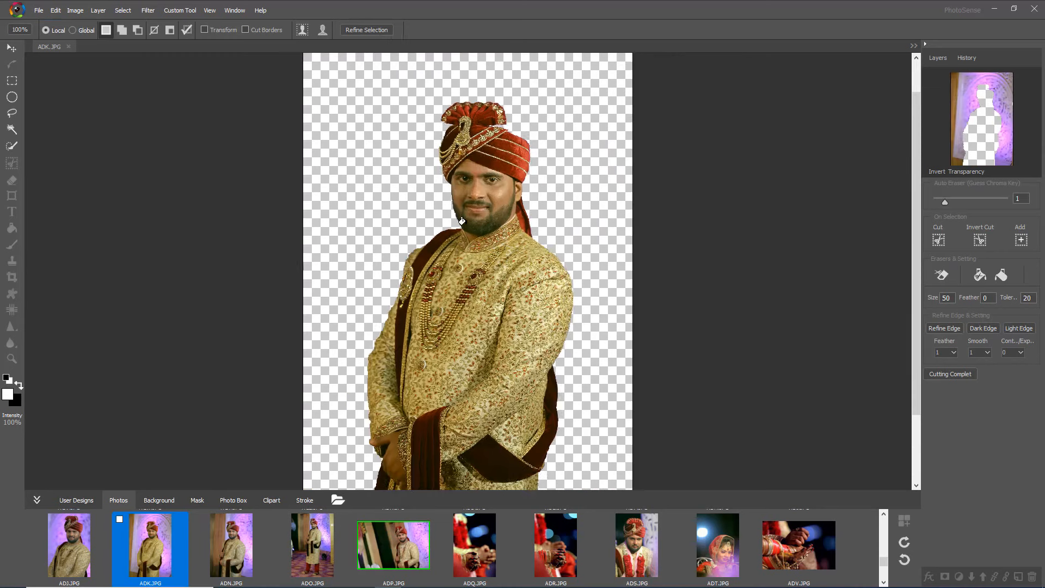
scroll(462, 222, "up", 2)
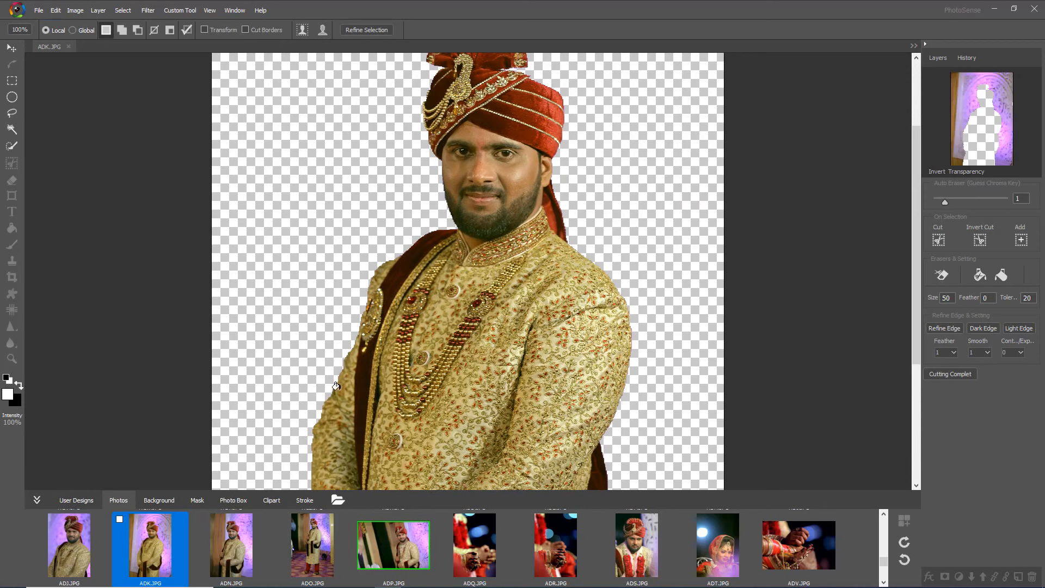
left_click(944, 329)
scroll(437, 318, "down", 2)
scroll(437, 318, "down", 1)
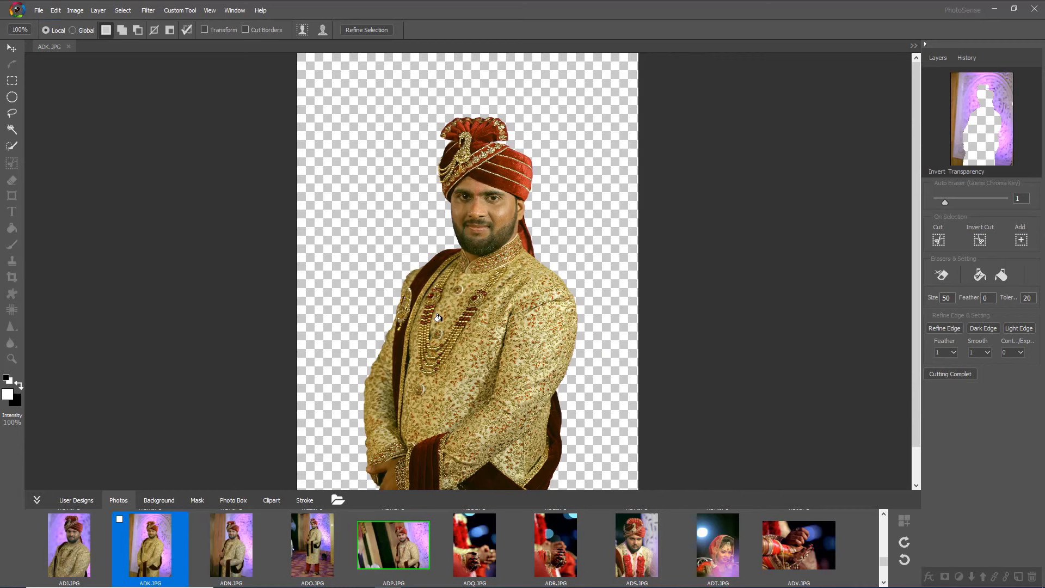
scroll(437, 318, "down", 2)
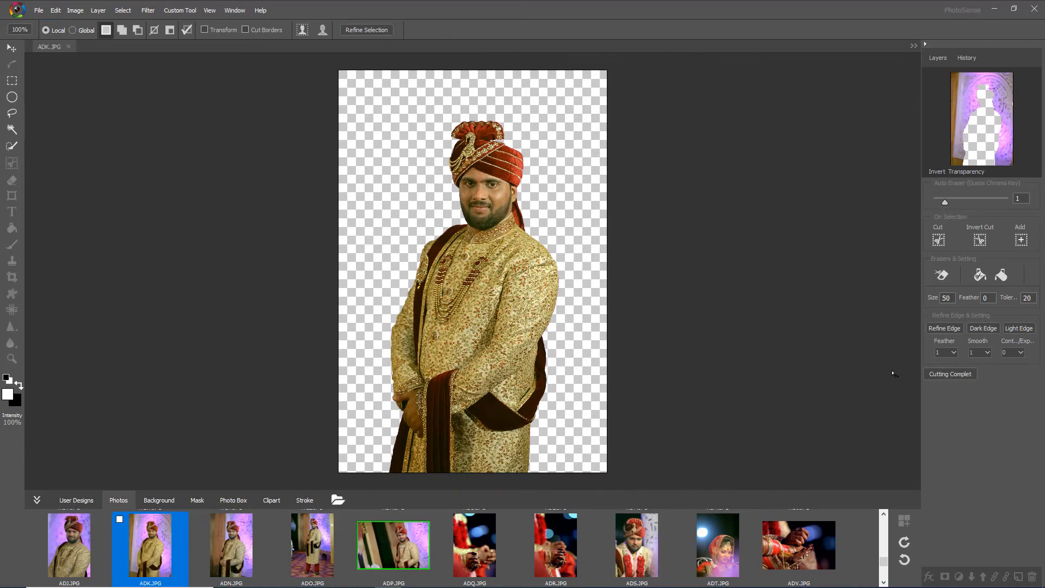
left_click(968, 373)
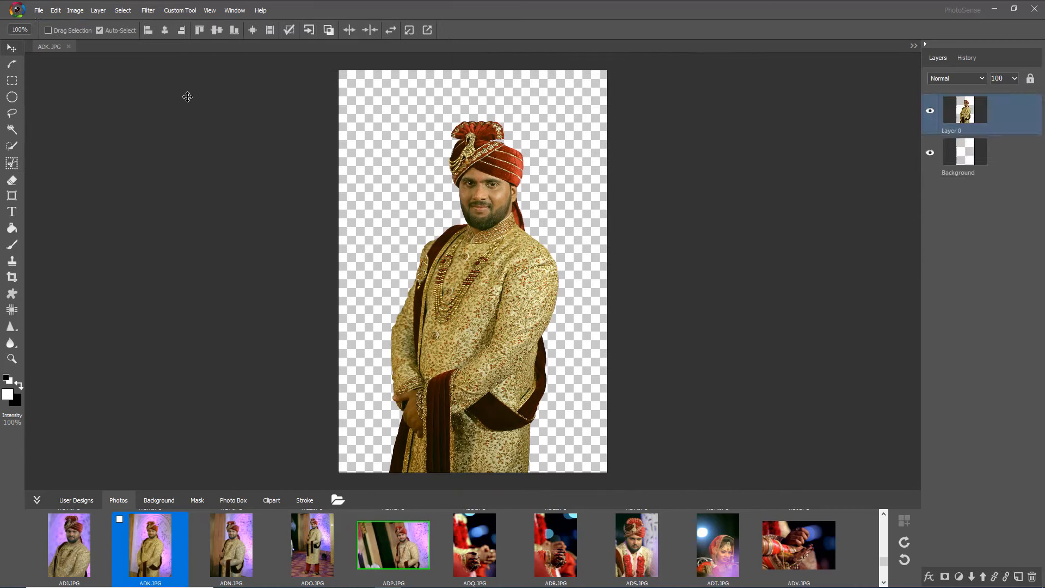
Save the groom's cutout as a PNG file named "02 cut out" in the Correction folder with the Large File Size option
left_click(38, 11)
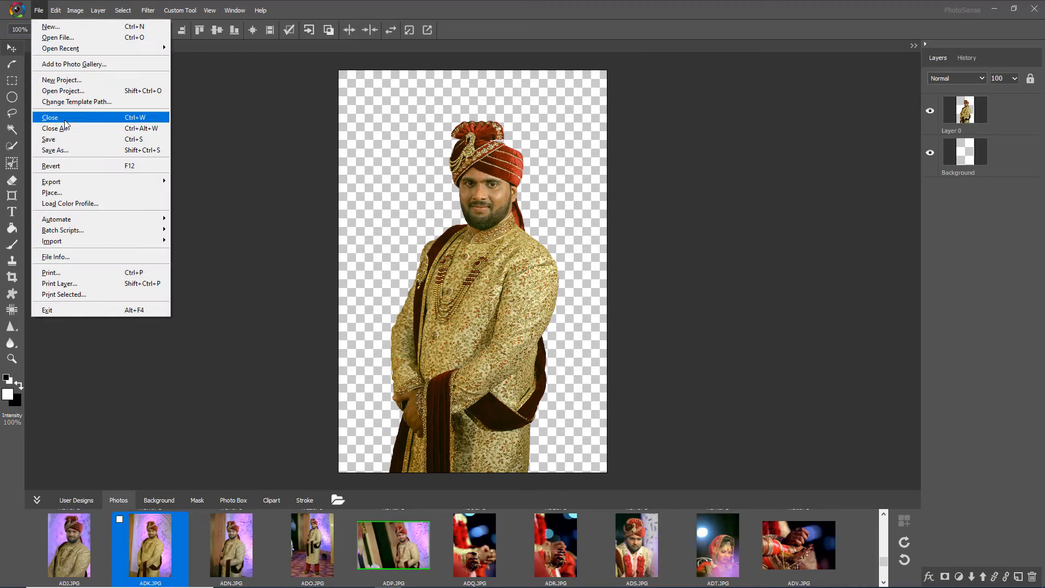
left_click(63, 152)
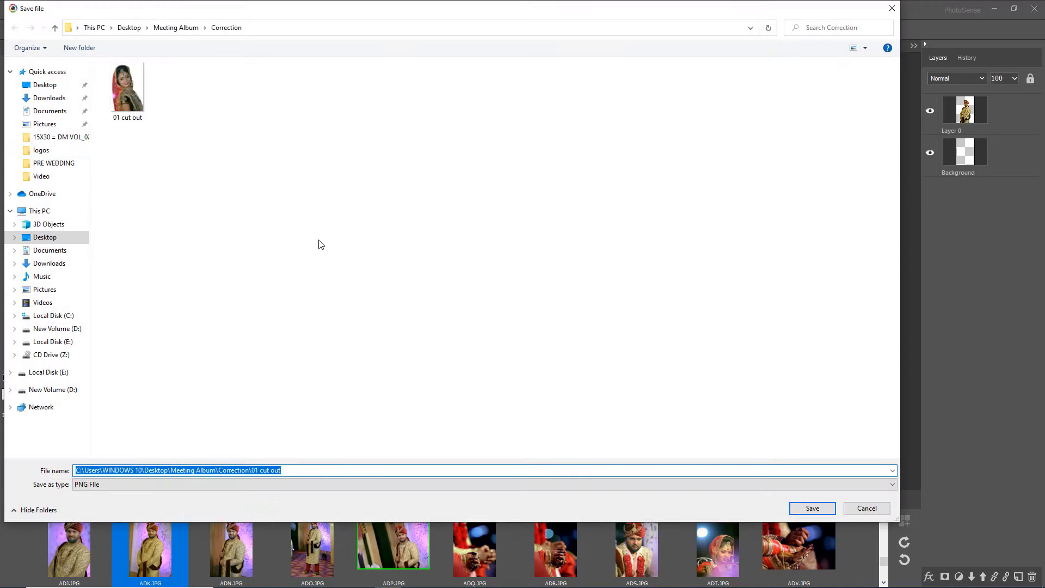
type("02 cut out")
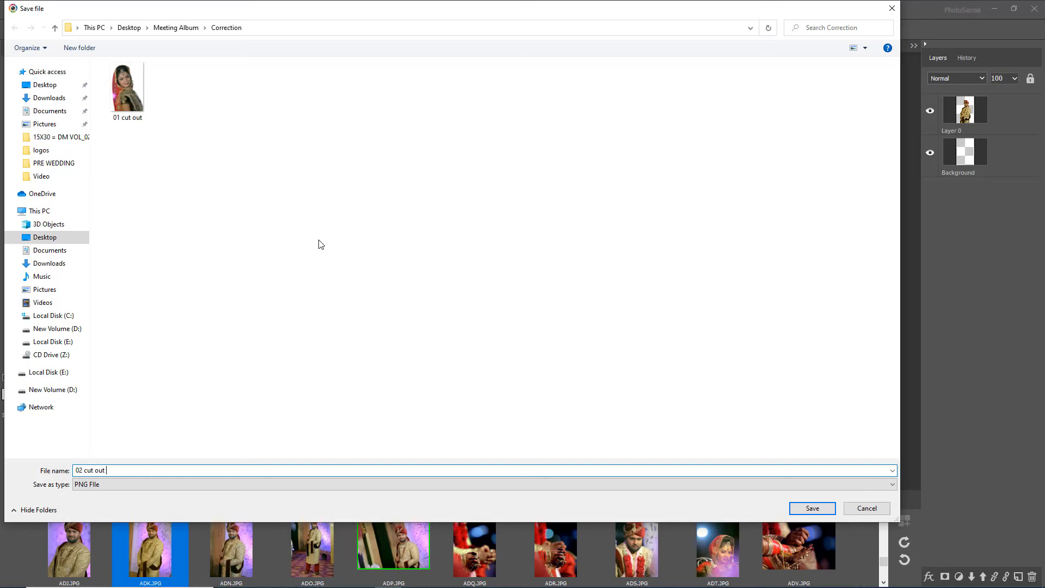
type(" out")
key("Return")
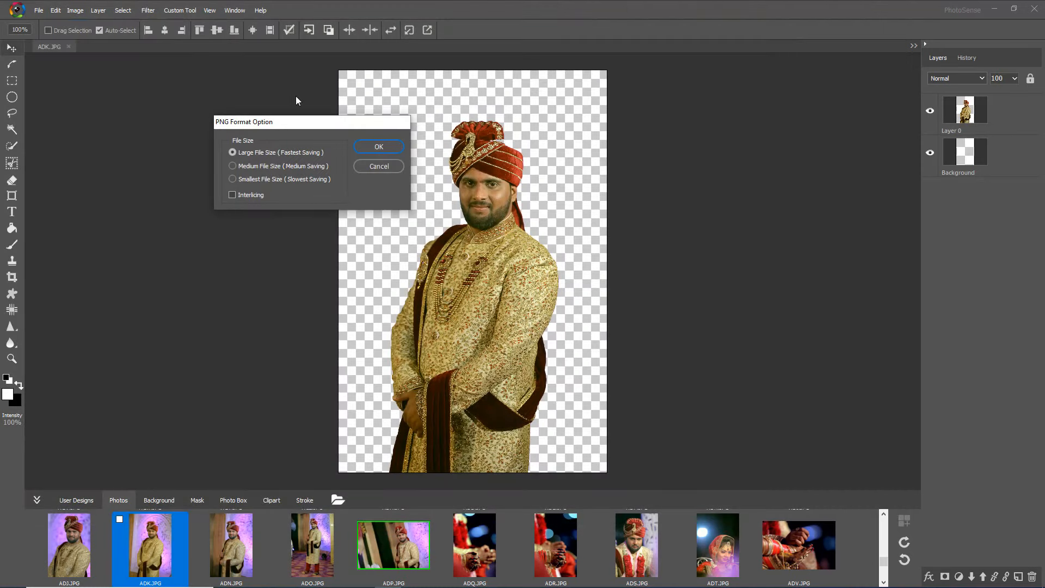
left_click(379, 146)
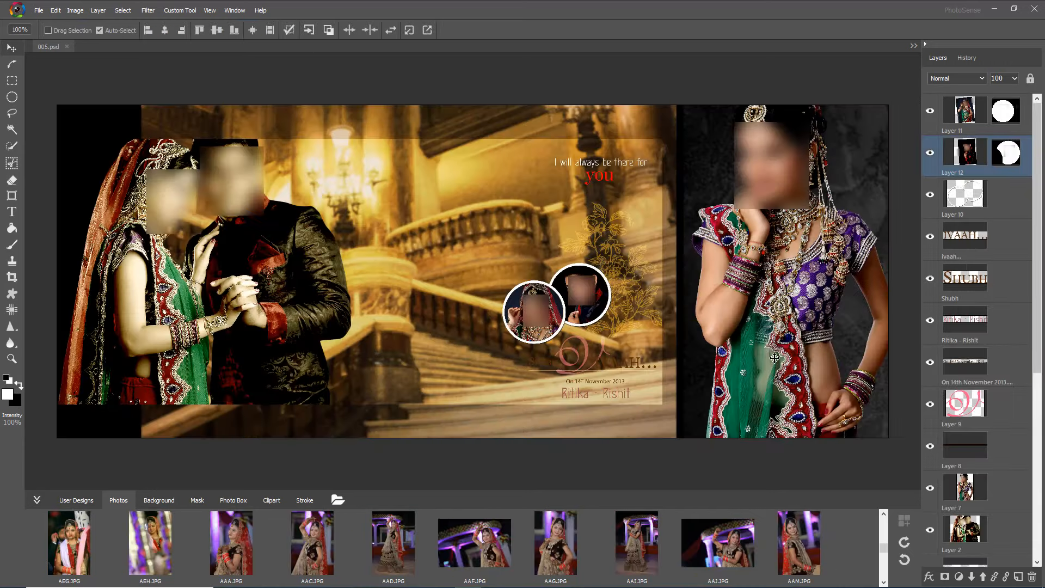
Replace the large single bride photo on the 005.psd album page with AAG.JPG and shift it slightly left
left_click(774, 357)
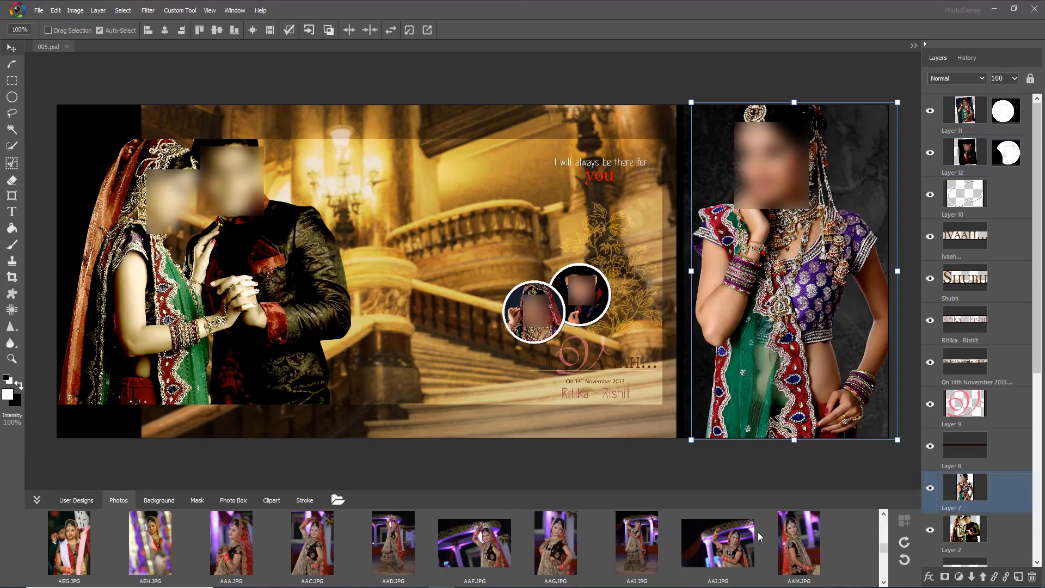
left_click(557, 542)
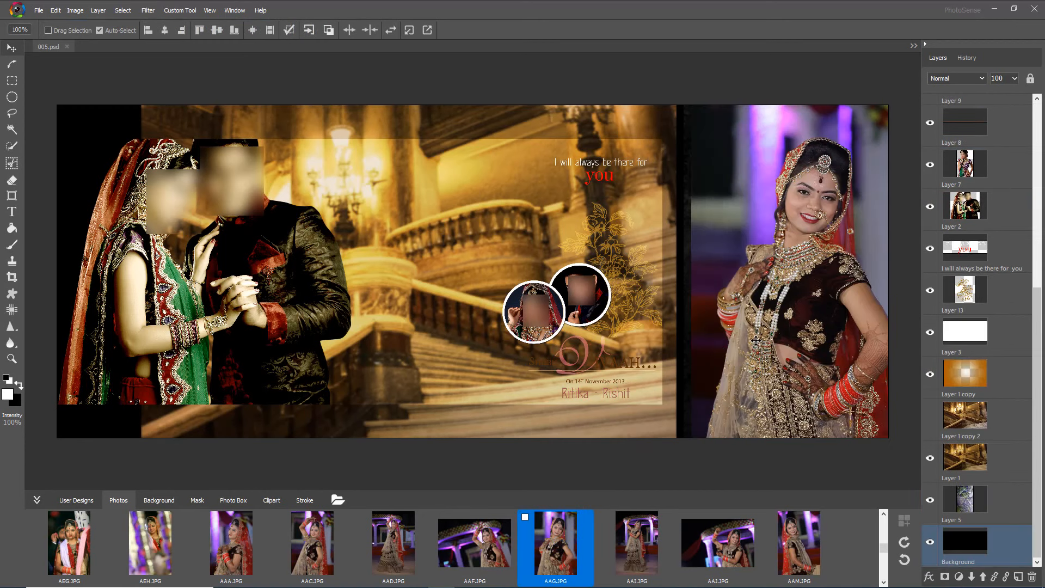
left_click_drag(756, 341, 750, 337)
Cut the bride out of the placed AAG.JPG photo using a subject selection and Invert Cut, refining the edge and completing the cutting
left_click(12, 163)
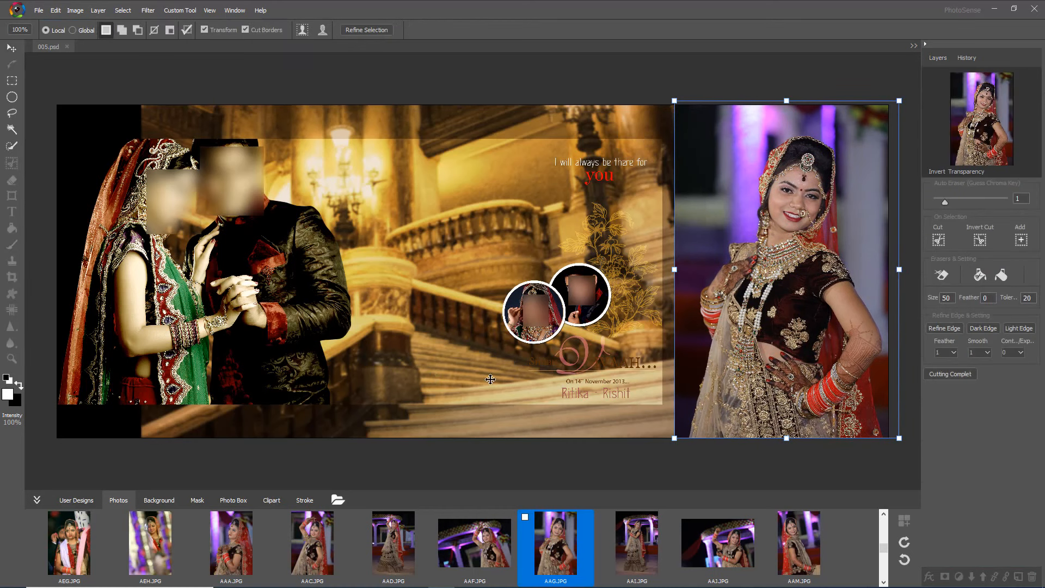
left_click(12, 113)
mouse_move(758, 223)
left_mouse_down()
mouse_move(741, 174)
mouse_move(788, 118)
mouse_move(821, 116)
mouse_move(854, 136)
mouse_move(868, 186)
mouse_move(855, 256)
mouse_move(881, 311)
mouse_move(889, 460)
mouse_move(866, 485)
mouse_move(724, 505)
mouse_move(697, 504)
mouse_move(682, 486)
mouse_move(677, 441)
mouse_move(694, 369)
mouse_move(681, 282)
mouse_move(710, 241)
left_mouse_up()
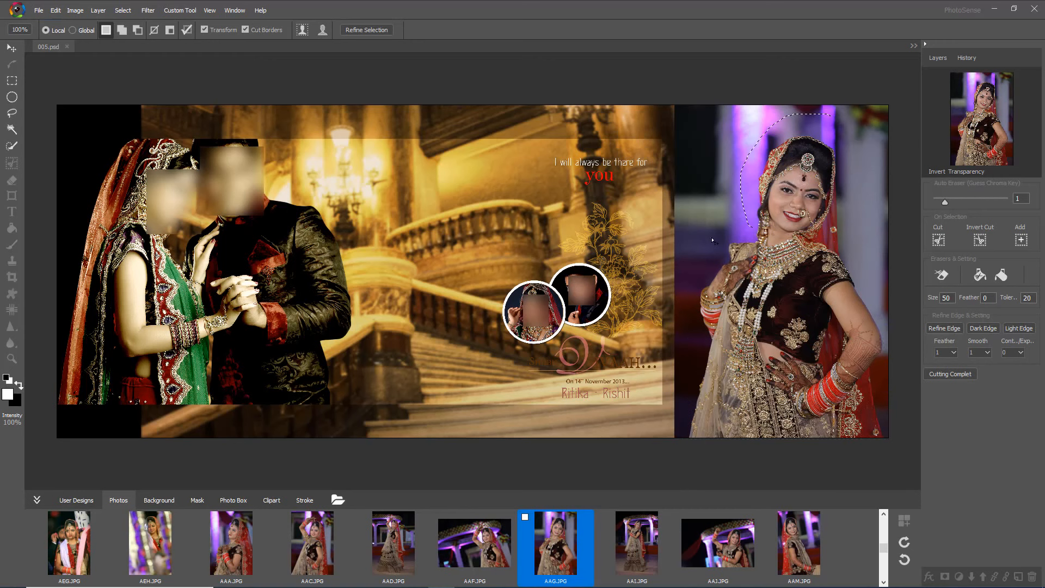
left_click(303, 29)
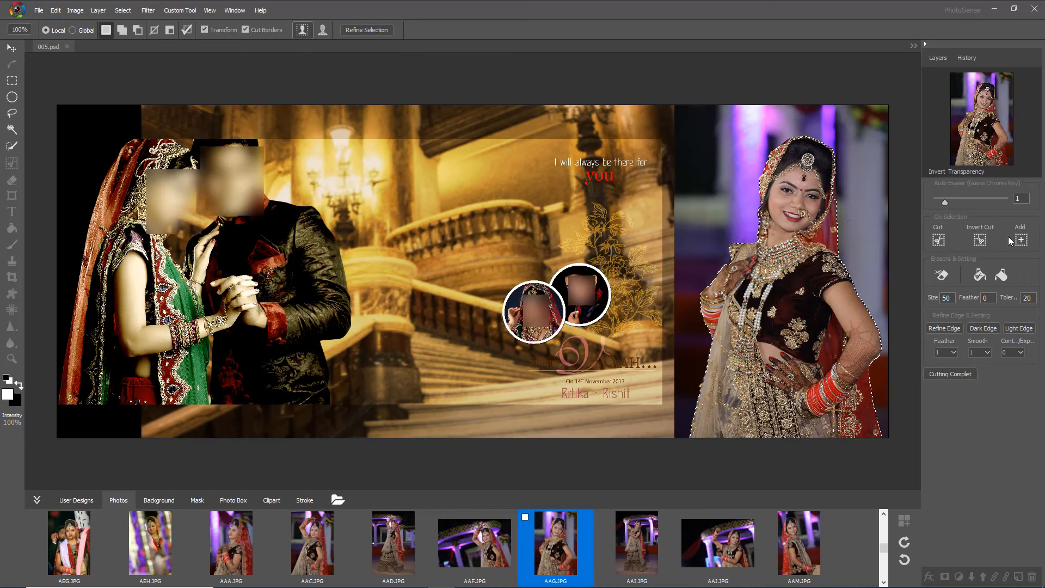
left_click(989, 242)
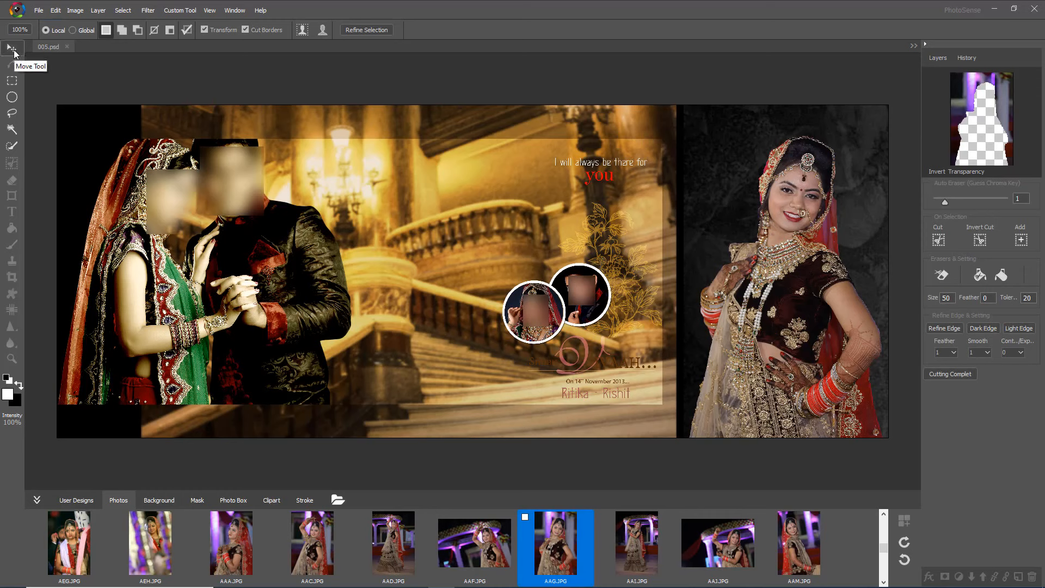
left_click(941, 325)
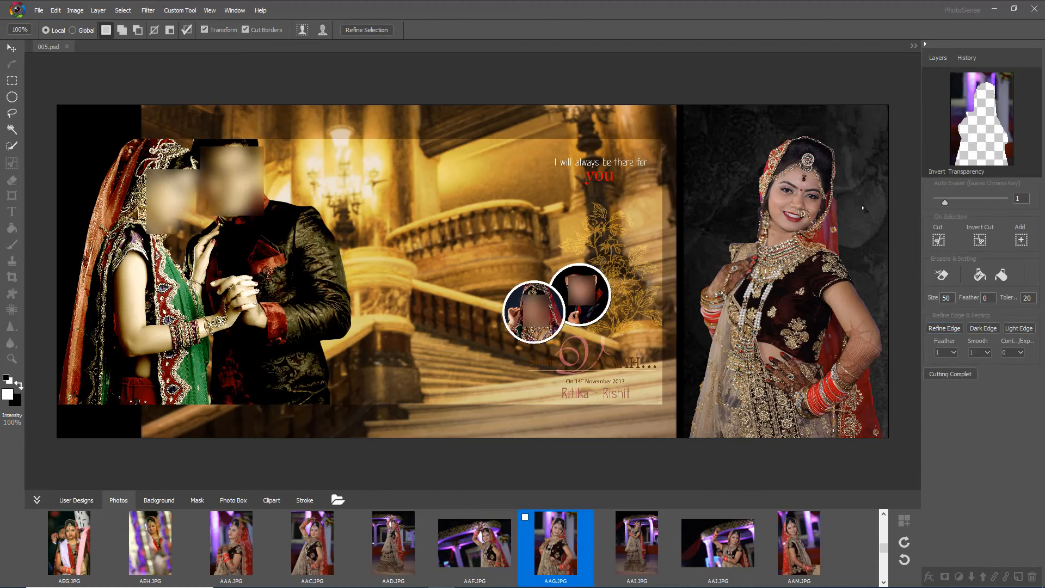
left_click(957, 374)
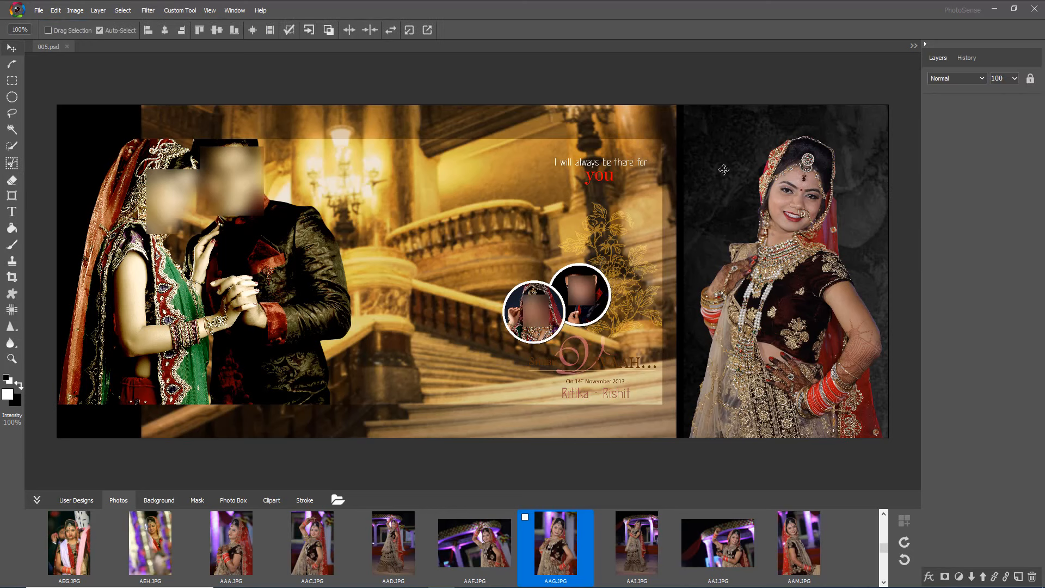
Move the bride cutout over the staircase background to check its transparency, and return it to the dark panel
left_click(779, 203)
left_click_drag(782, 231, 569, 232)
left_click(822, 247)
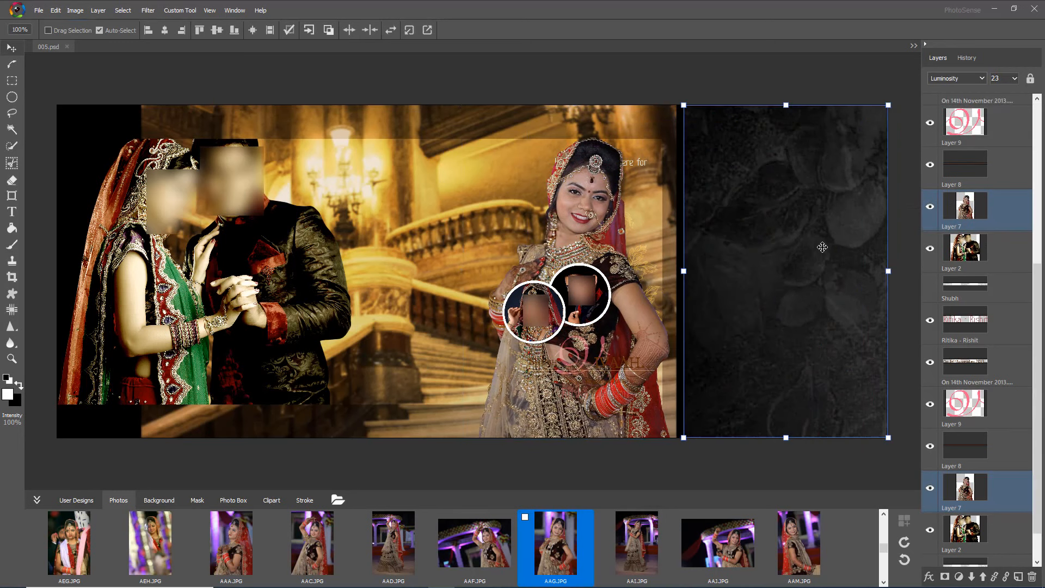
mouse_move(822, 276)
left_mouse_down()
mouse_move(822, 265)
mouse_move(825, 334)
mouse_move(817, 290)
left_mouse_up()
left_click_drag(821, 256, 814, 252)
left_click(591, 300)
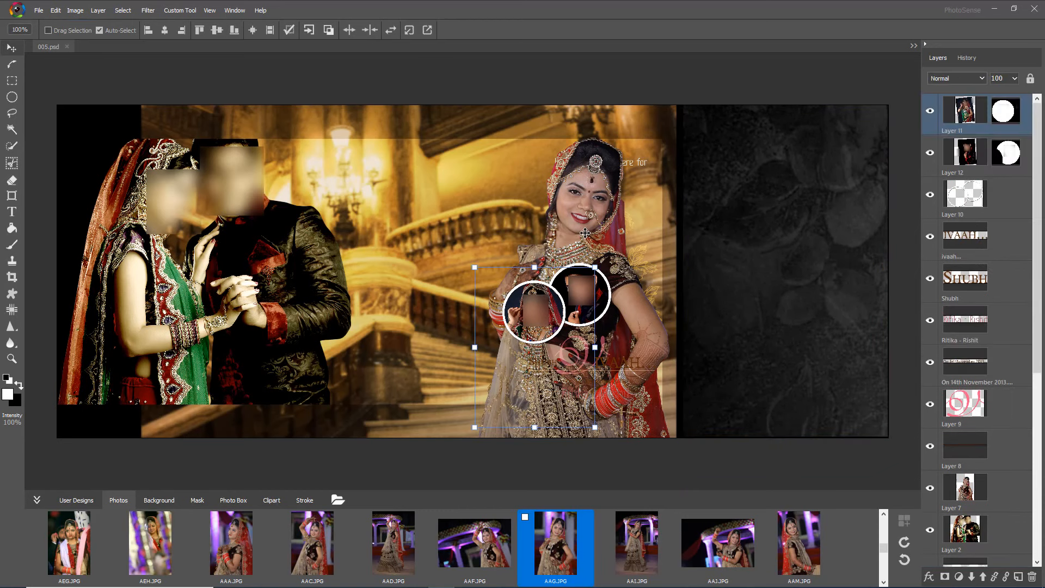
left_click_drag(586, 214, 794, 210)
left_click(696, 457)
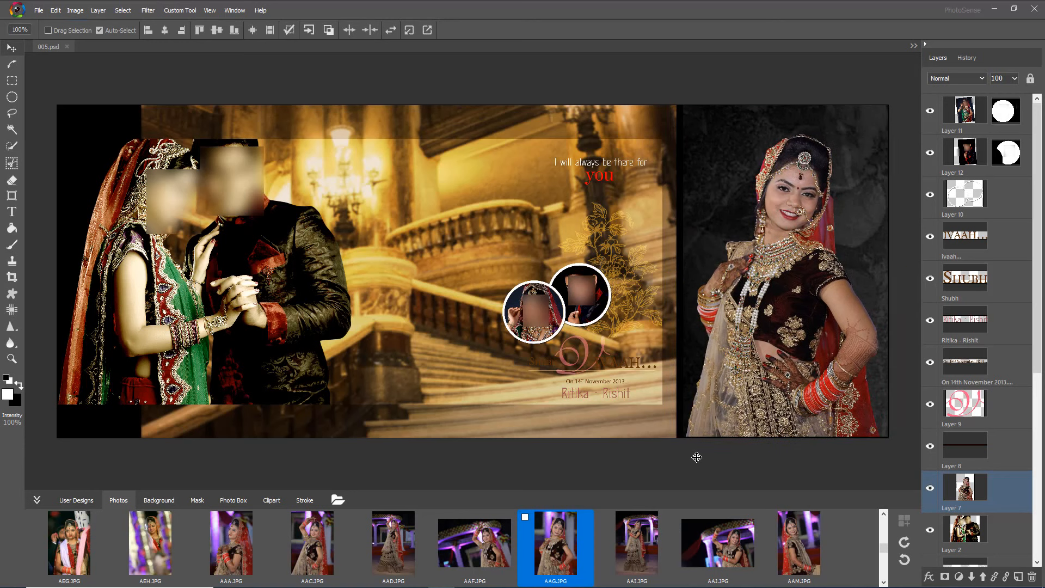
Replace the large couple photo with ACV.JPG and enlarge the placed photo down to about the lower edge of the light overlay frame
left_click(130, 291)
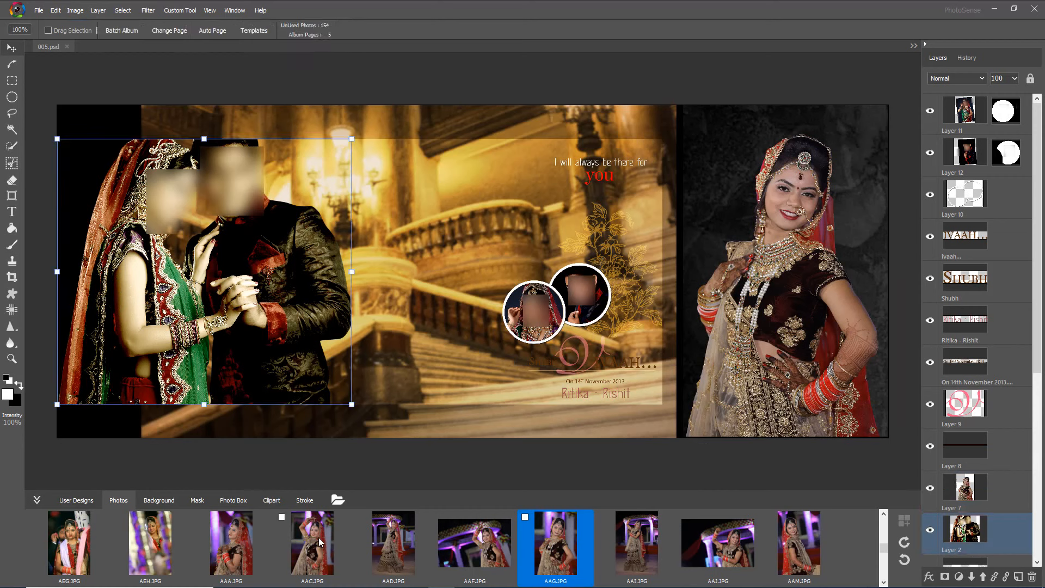
scroll(318, 537, "down", 1)
scroll(318, 541, "down", 2)
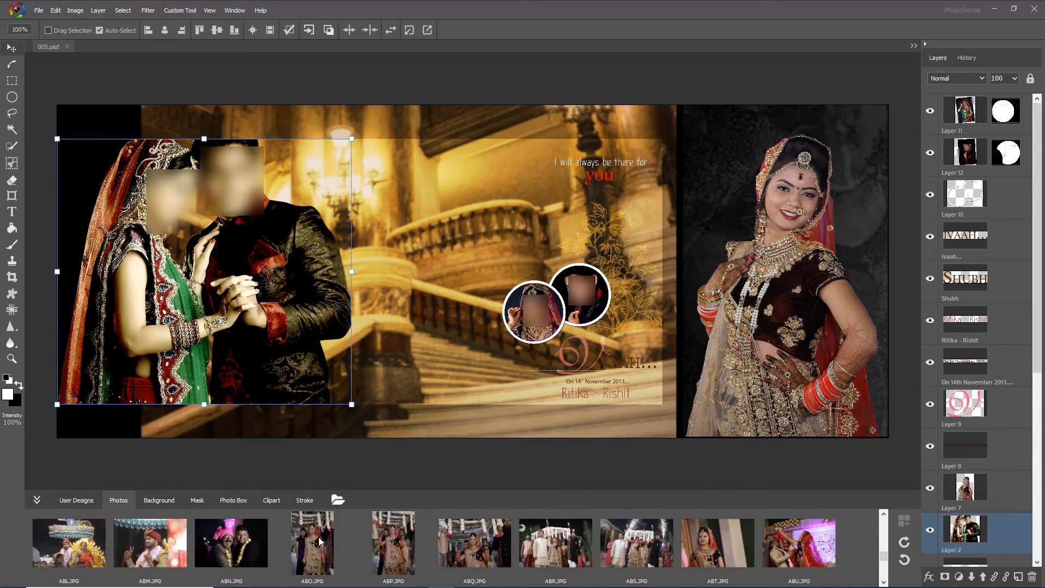
scroll(318, 536, "down", 2)
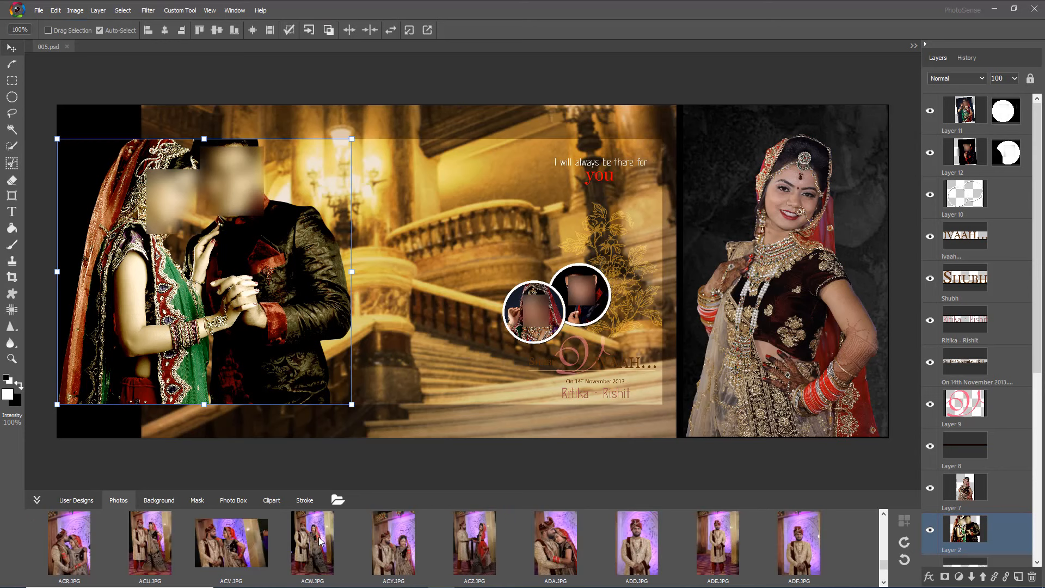
scroll(319, 540, "down", 3)
scroll(319, 540, "up", 1)
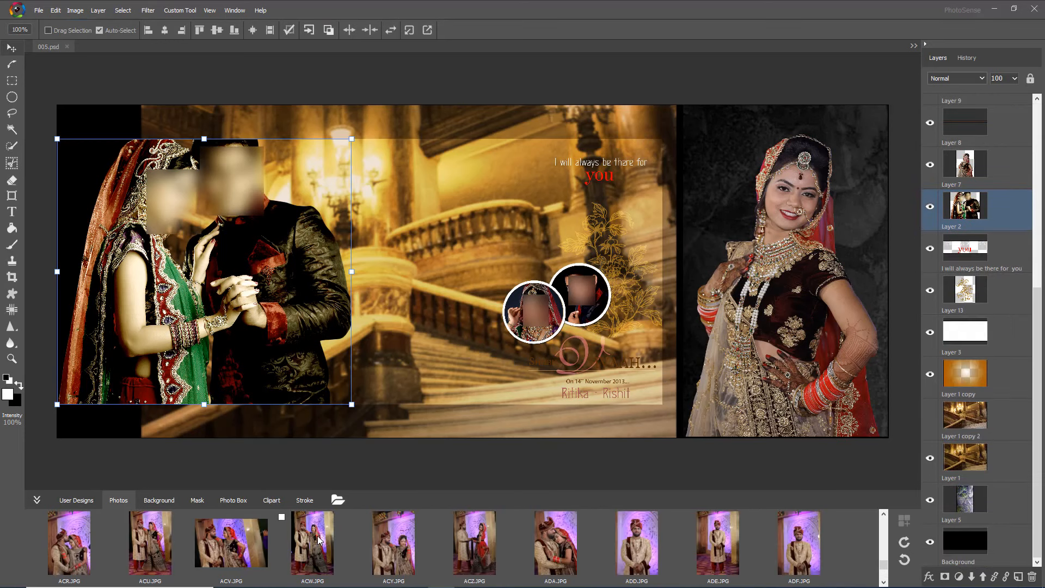
left_click(253, 548)
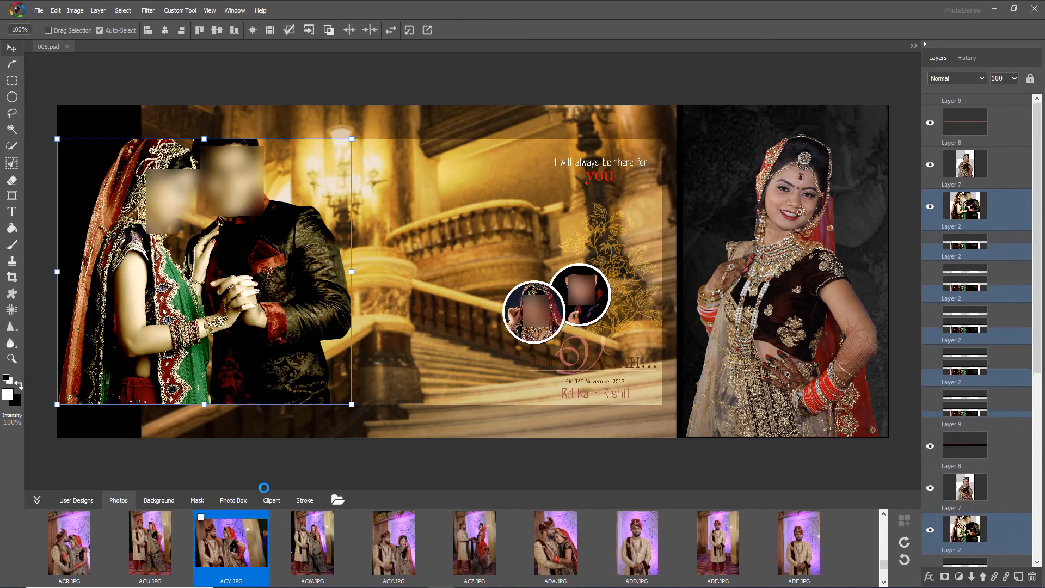
left_click(279, 289)
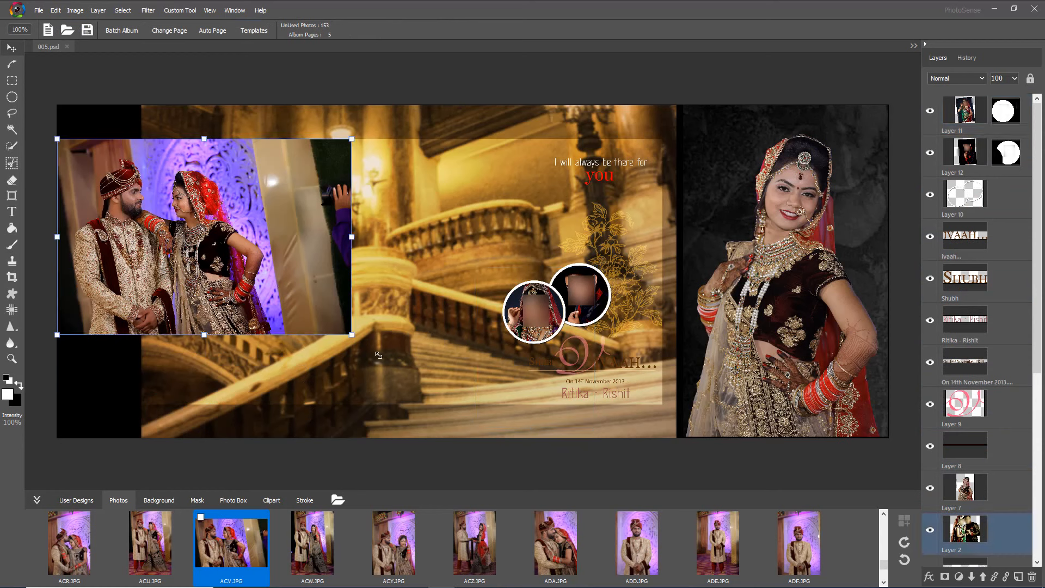
left_click_drag(378, 354, 469, 412)
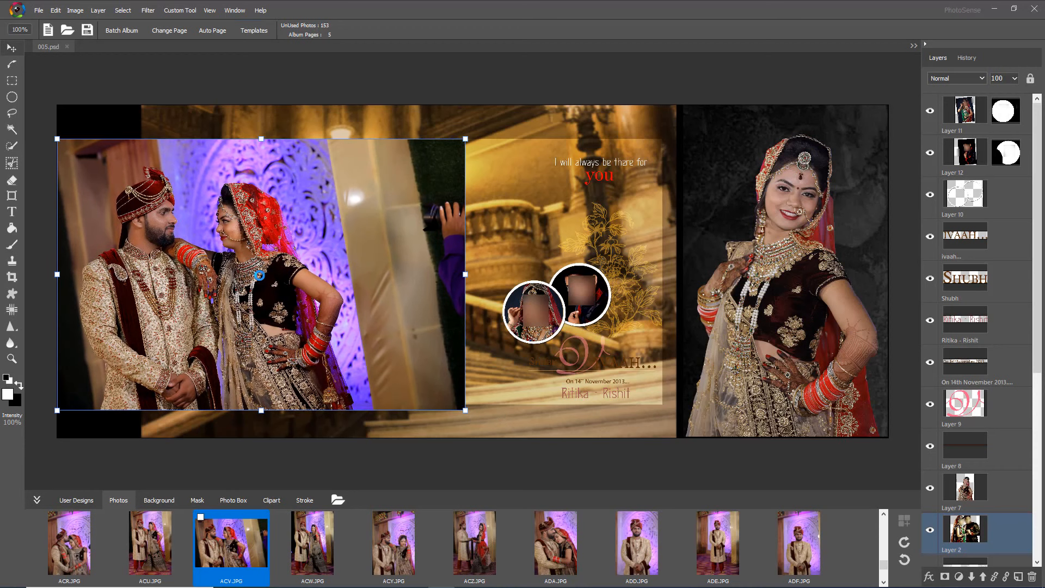
Lasso around the couple in the ACV.JPG photo, detect the subject, and remove the background with Invert Cut
left_click(12, 114)
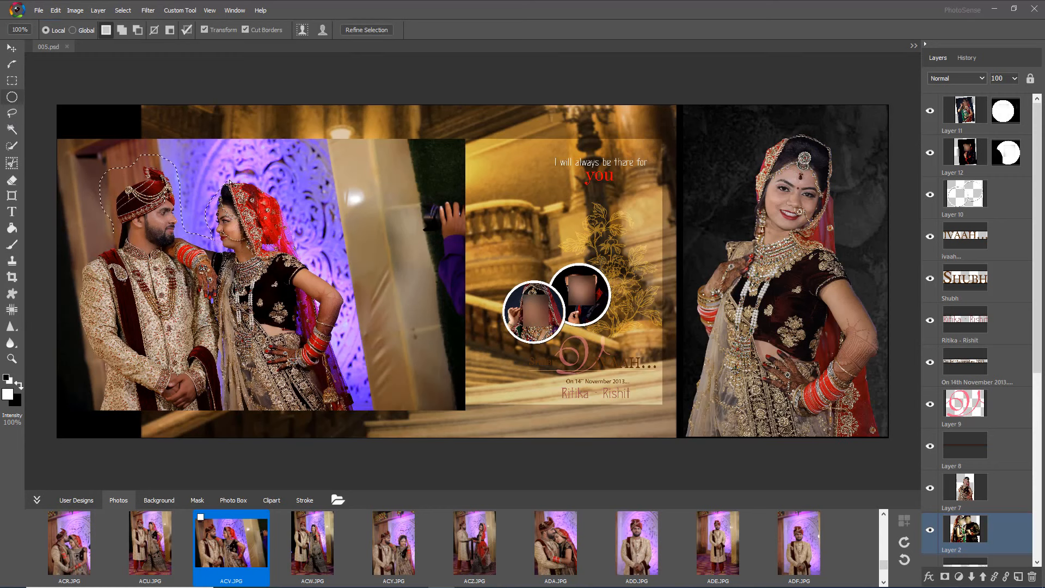
mouse_move(277, 191)
left_mouse_down()
mouse_move(303, 246)
mouse_move(356, 305)
mouse_move(340, 368)
mouse_move(361, 424)
mouse_move(249, 429)
left_mouse_up()
mouse_move(164, 427)
left_mouse_down()
mouse_move(89, 415)
mouse_move(99, 382)
mouse_move(72, 310)
mouse_move(83, 252)
left_mouse_up()
left_click(303, 30)
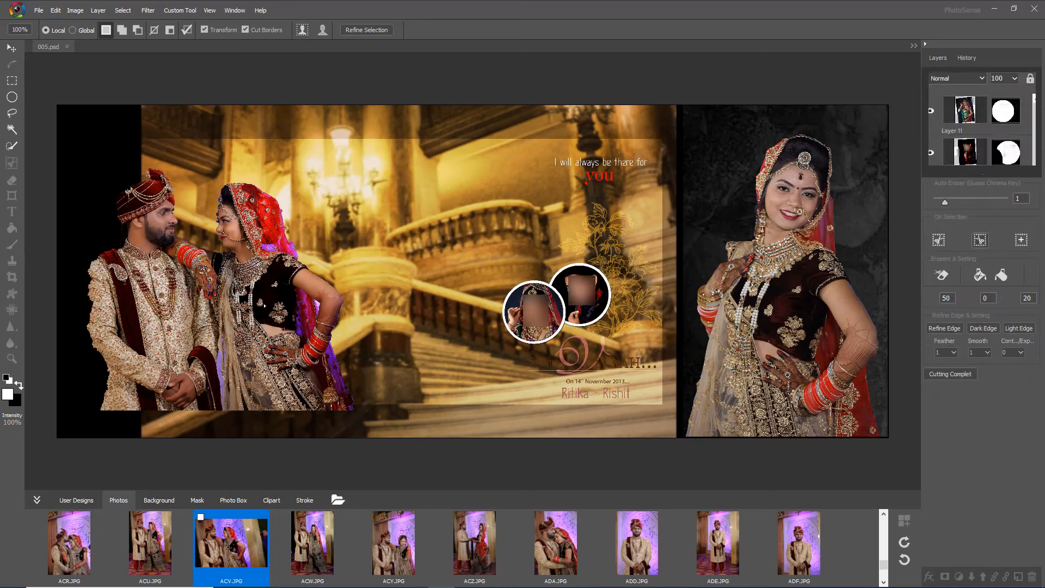
Show the couple's cutout in inverted transparency, cut away the leftover strip along the groom's shoulder and sleeve, and restore the view
scroll(116, 289, "up", 2)
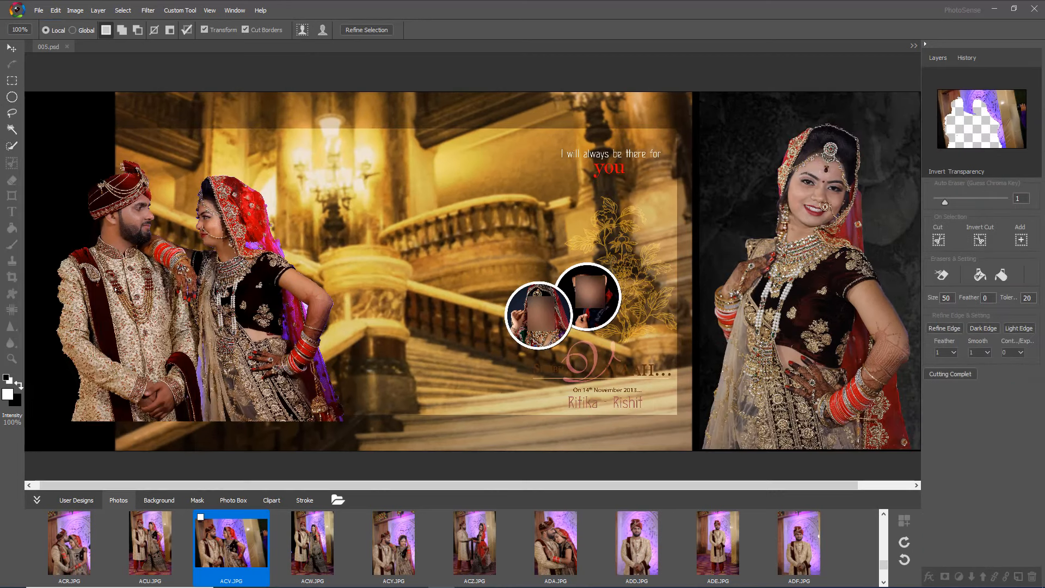
scroll(116, 289, "left", 1)
left_click(959, 118)
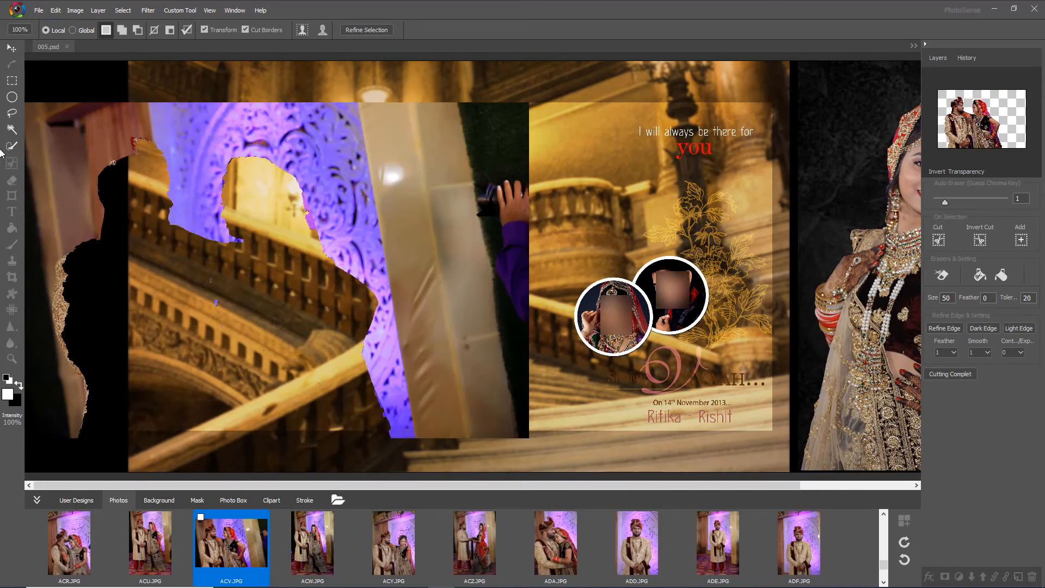
left_click(17, 116)
left_click(939, 239)
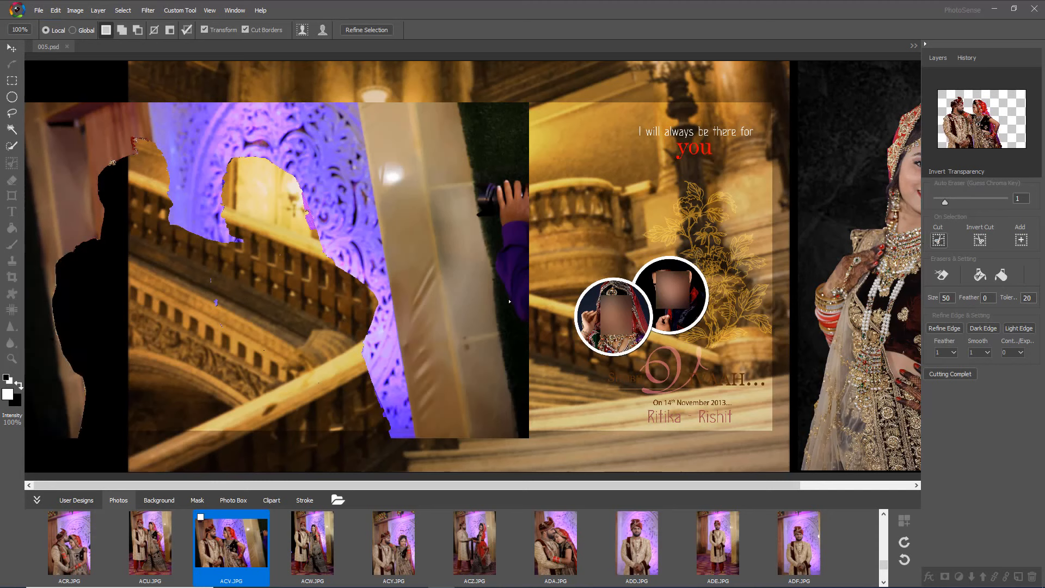
left_click(977, 132)
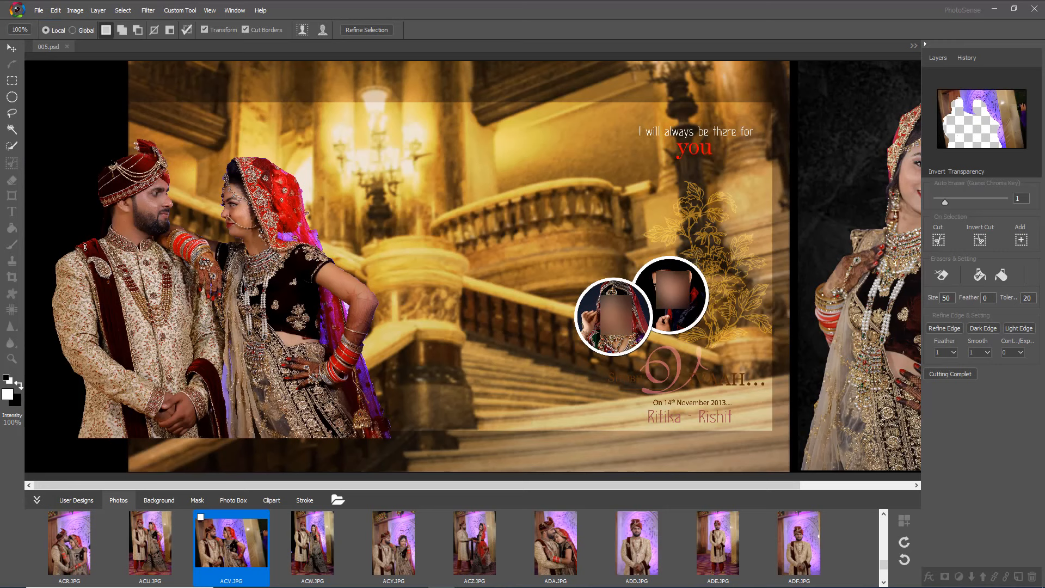
Invert the transparency again and cut the leftover fragments around the groom's turban with a lasso selection
scroll(86, 246, "up", 4)
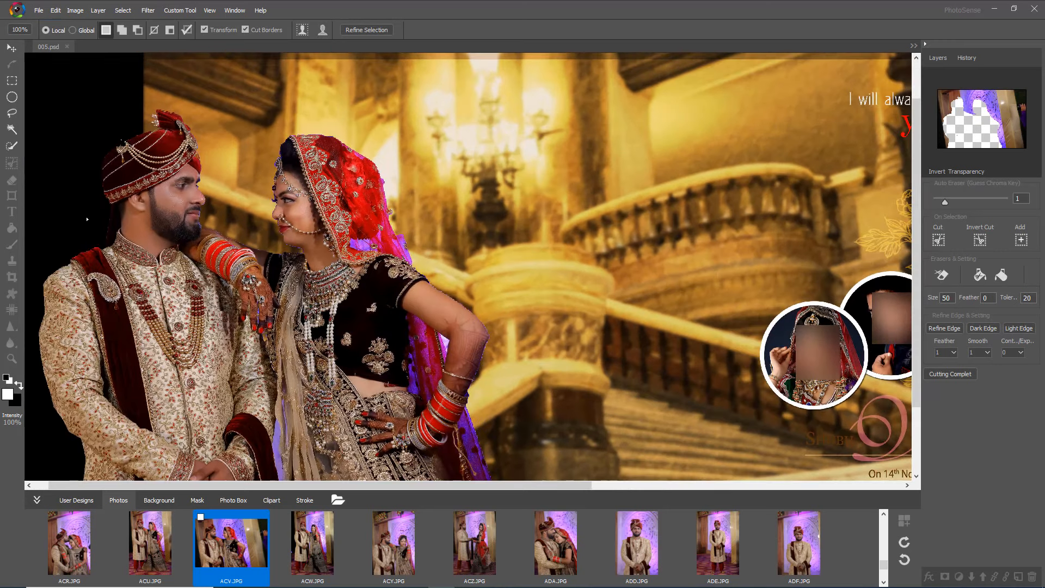
left_click(989, 135)
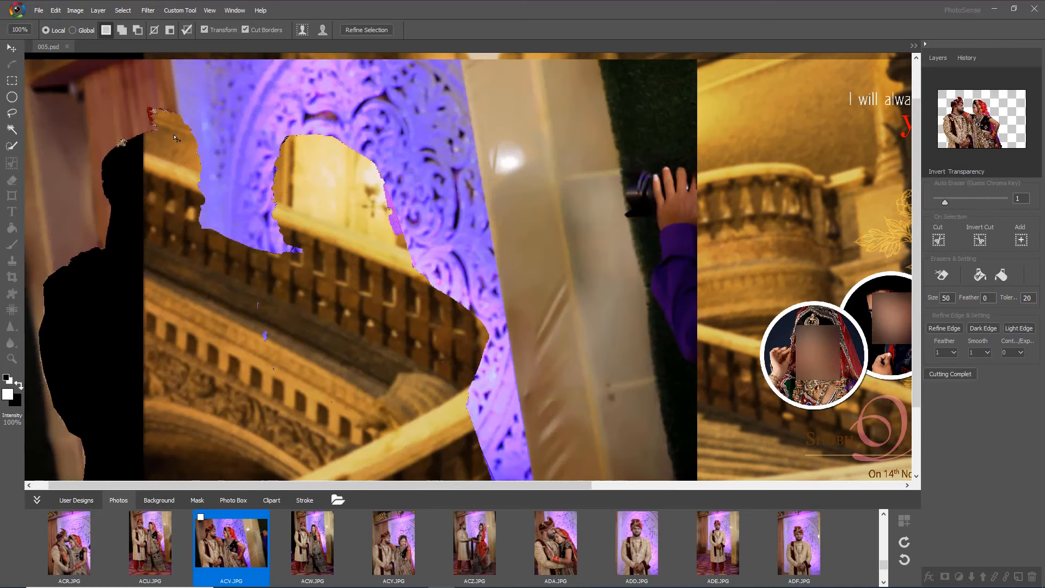
scroll(173, 139, "up", 2)
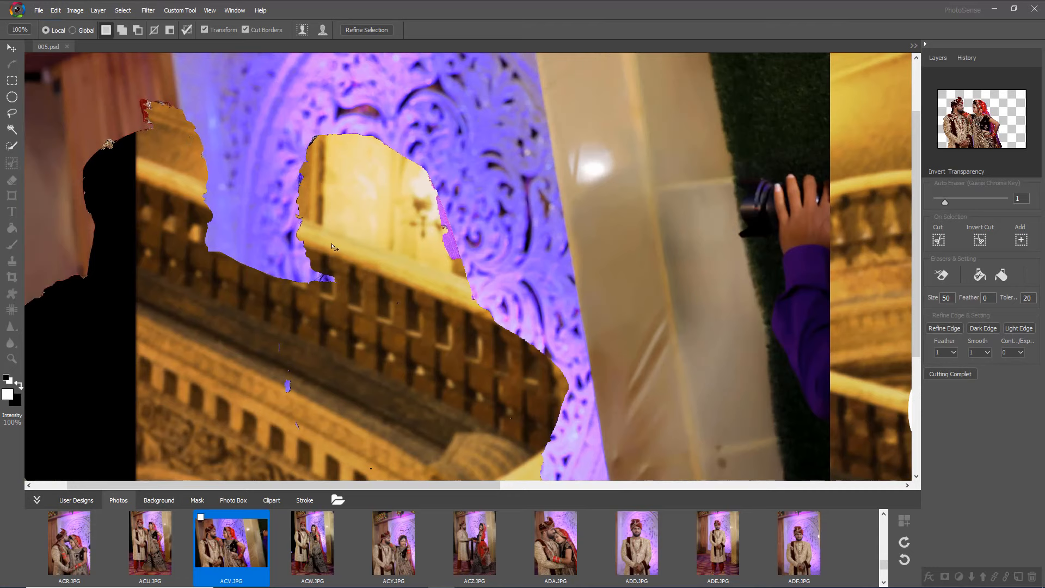
left_click(9, 115)
mouse_move(107, 143)
left_mouse_down()
mouse_move(154, 132)
mouse_move(141, 103)
mouse_move(172, 104)
mouse_move(109, 155)
left_mouse_up()
left_click(938, 240)
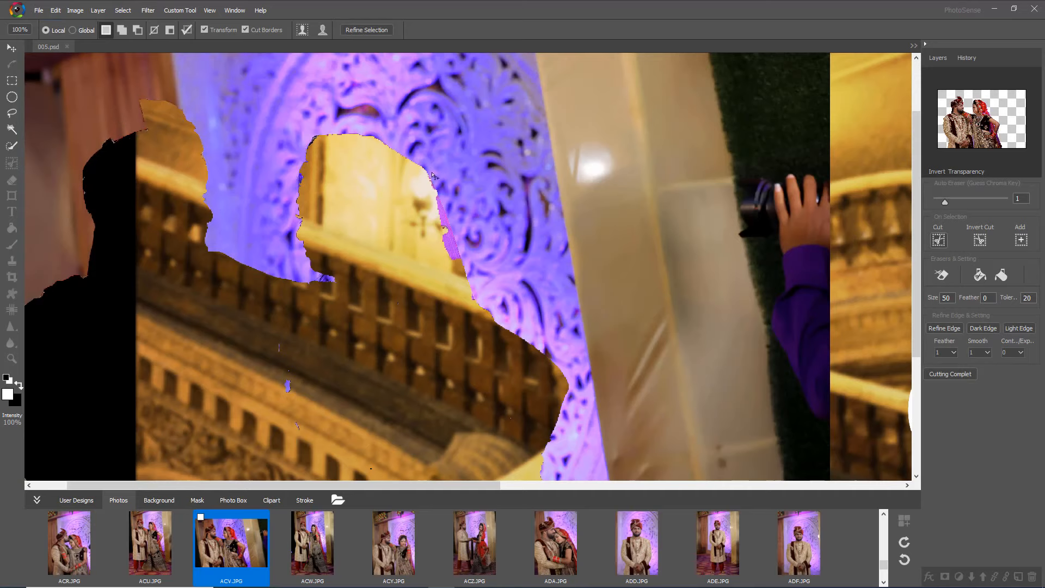
Cut the leftover fragments along the bride's veil and inside her face area, and switch back to the normal transparency view
mouse_move(433, 176)
left_mouse_down()
mouse_move(460, 230)
mouse_move(472, 295)
mouse_move(419, 183)
left_mouse_up()
left_click(938, 239)
scroll(326, 160, "up", 3)
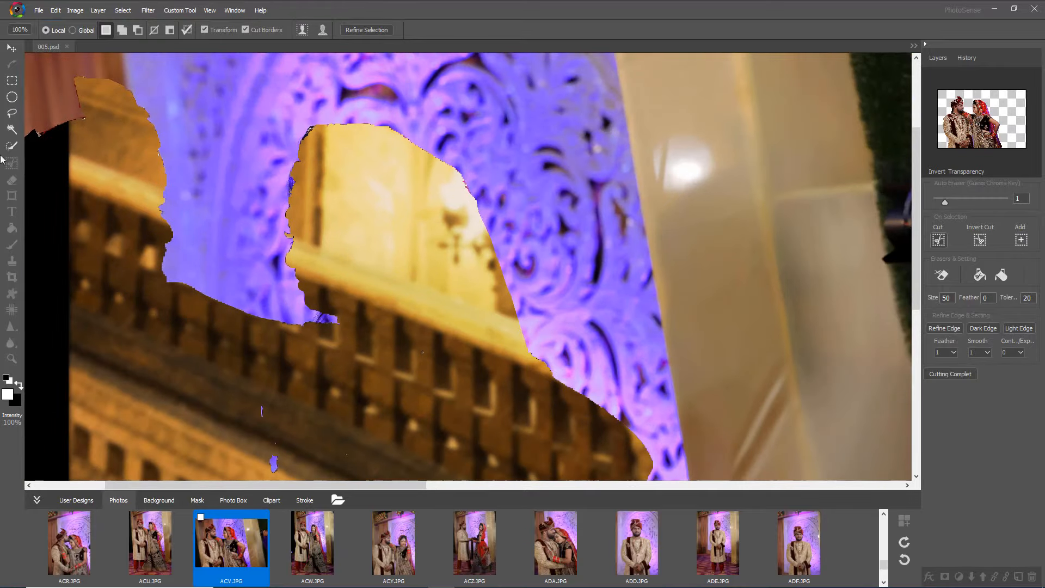
mouse_move(286, 204)
left_mouse_down()
mouse_move(311, 126)
mouse_move(321, 213)
left_mouse_up()
left_click(938, 239)
scroll(937, 232, "down", 3)
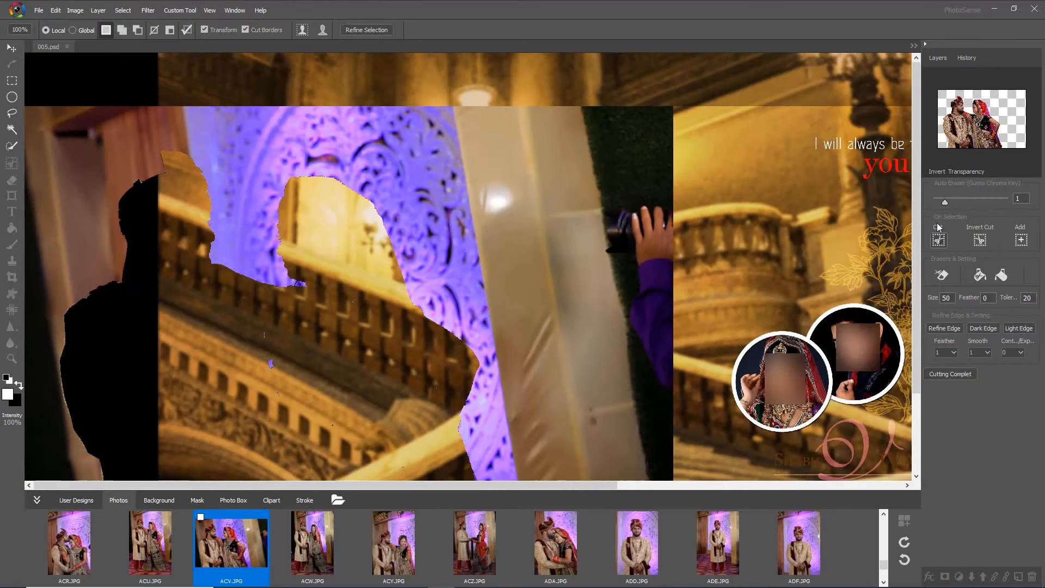
left_click(937, 171)
Set the edge refinement to feather 0, smooth 0 and contract/expand -1 for the bride's arm
left_click_drag(916, 191, 917, 267)
scroll(359, 285, "up", 5)
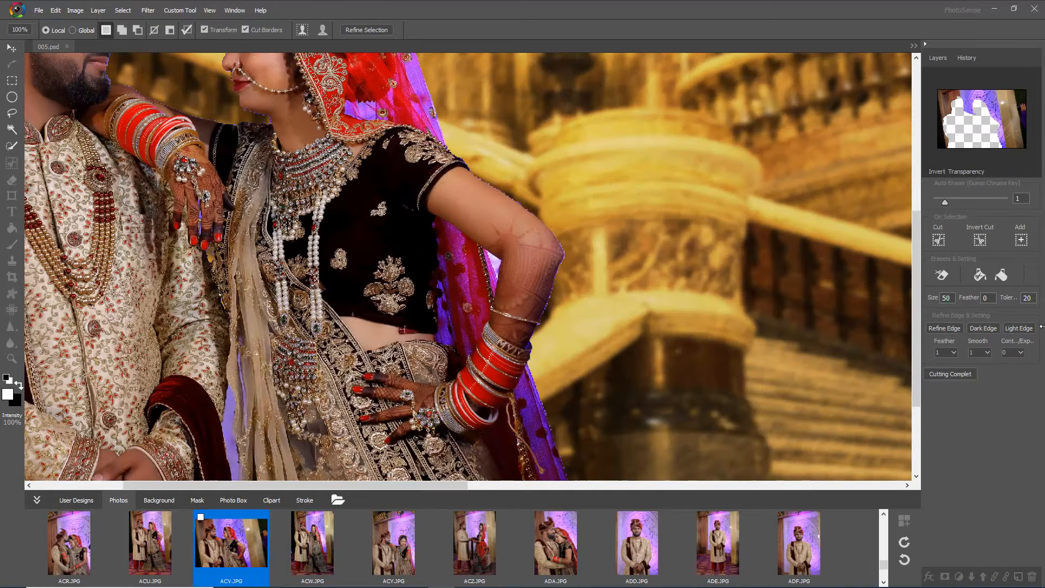
left_click(1021, 352)
left_click(986, 353)
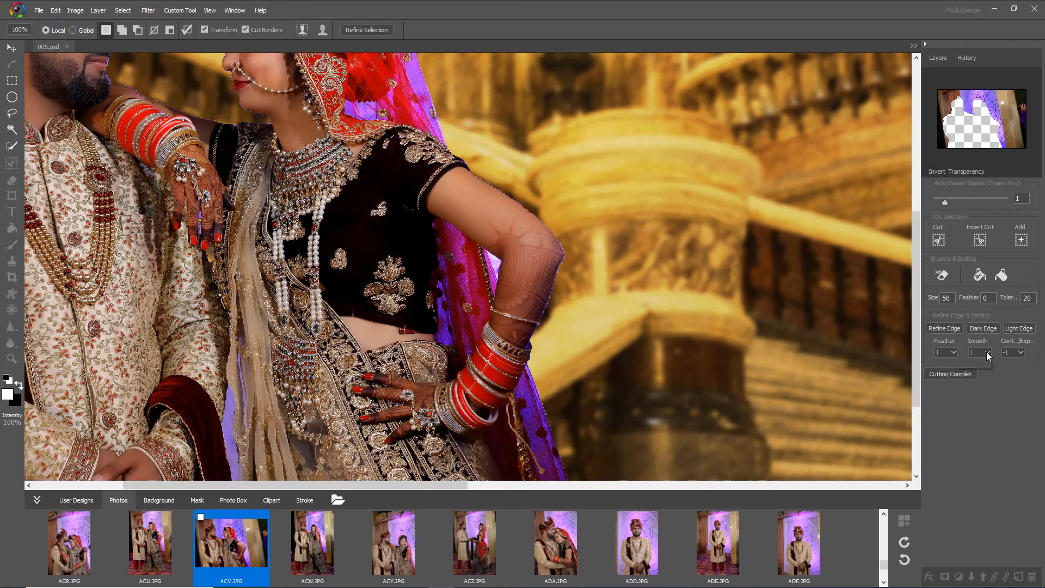
left_click_drag(962, 363, 922, 365)
left_click(953, 352)
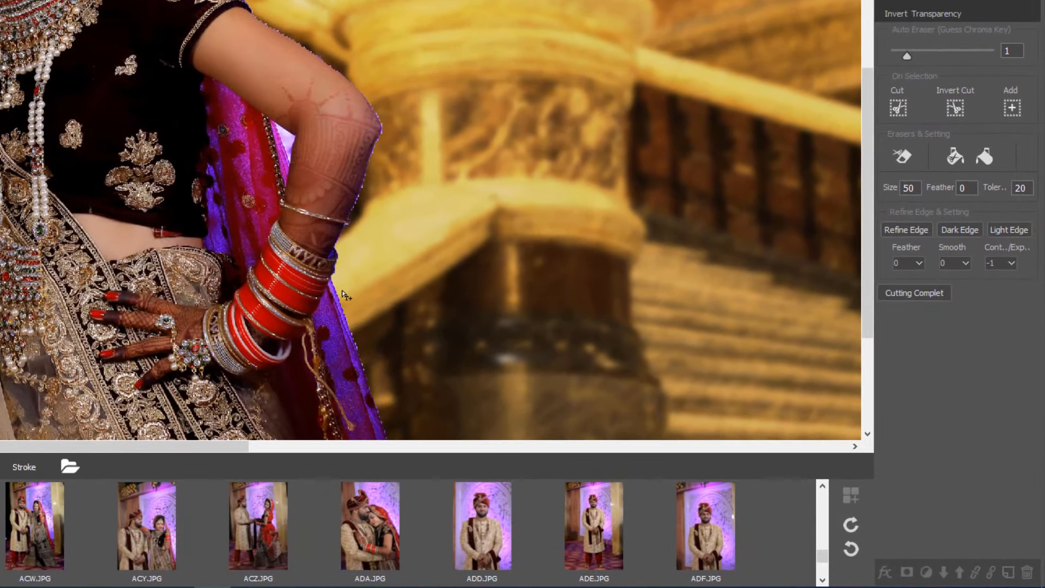
Lasso the outer edge of the bride's bent arm, apply Refine Edge to it, and clear the selection
mouse_move(342, 291)
left_mouse_down()
mouse_move(323, 234)
mouse_move(332, 150)
mouse_move(294, 78)
mouse_move(264, 47)
left_mouse_up()
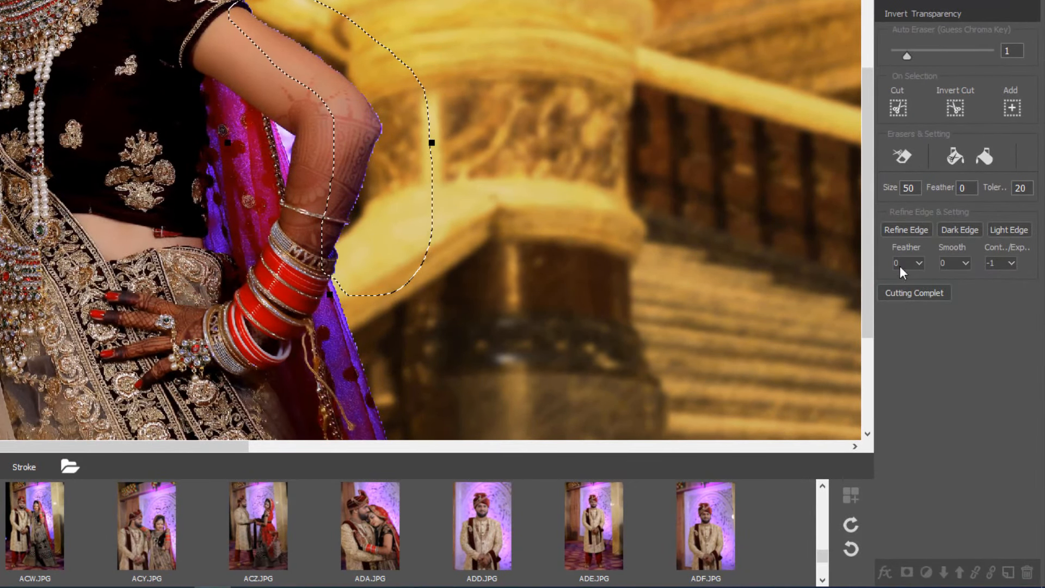
left_click(907, 227)
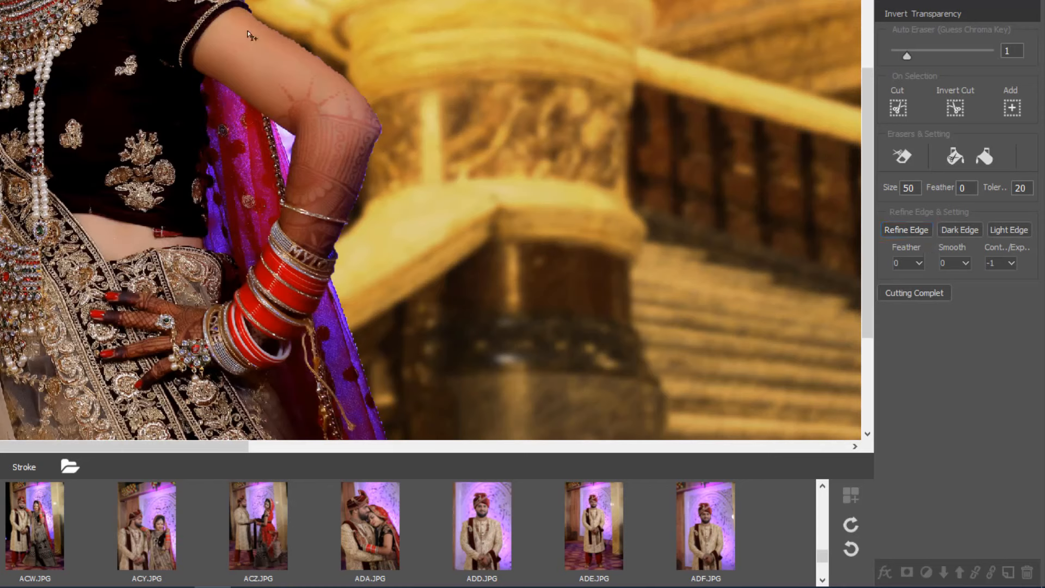
mouse_move(413, 62)
left_mouse_down()
mouse_move(432, 147)
mouse_move(429, 241)
mouse_move(398, 325)
mouse_move(393, 406)
left_mouse_up()
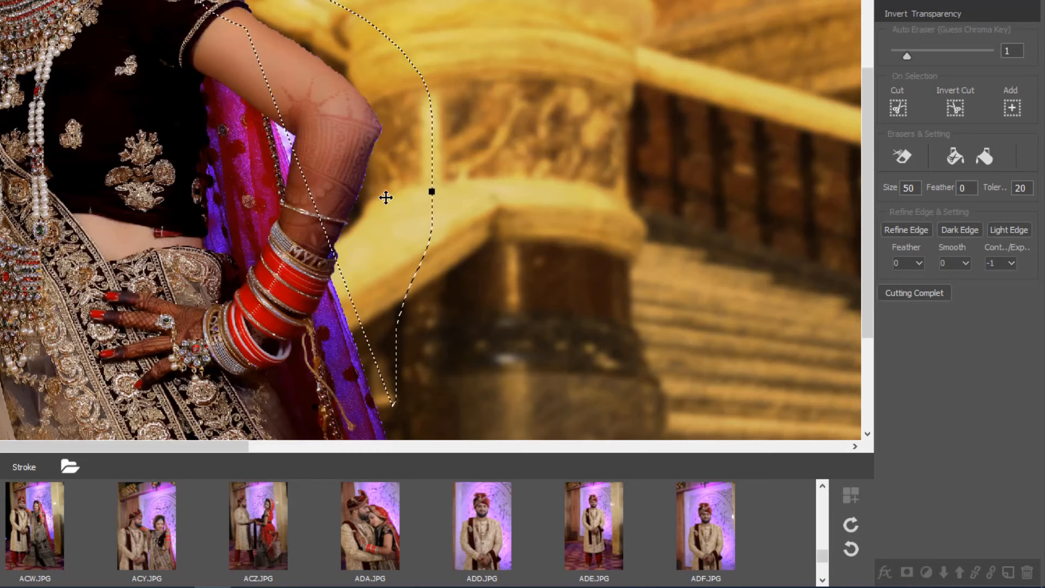
key("ctrl+d")
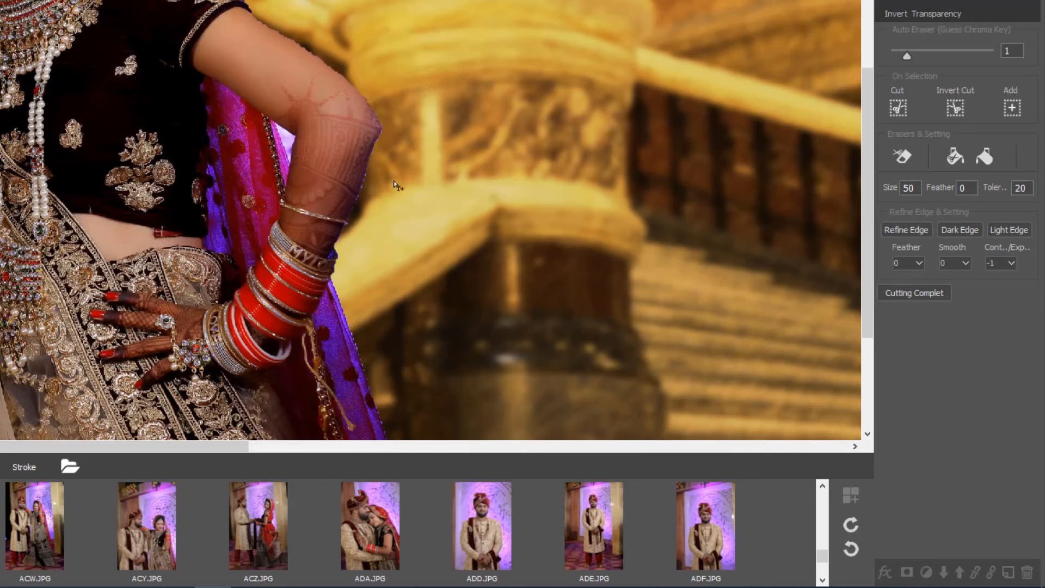
Set the edge refinement for the couple's cutout to feather 1, smooth 1 and contract/expand 0
scroll(10, 177, "down", 4)
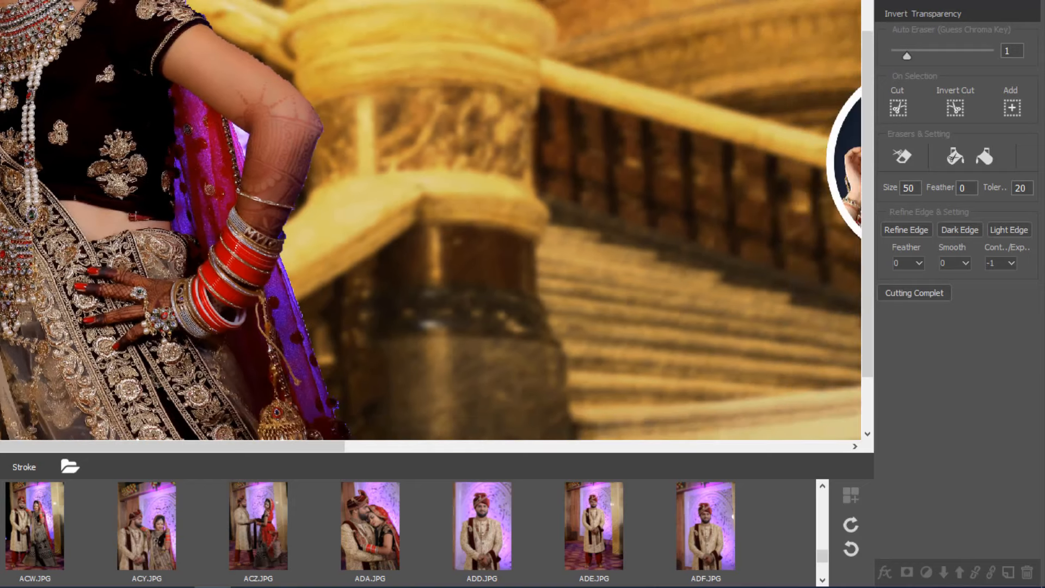
scroll(10, 178, "down", 1)
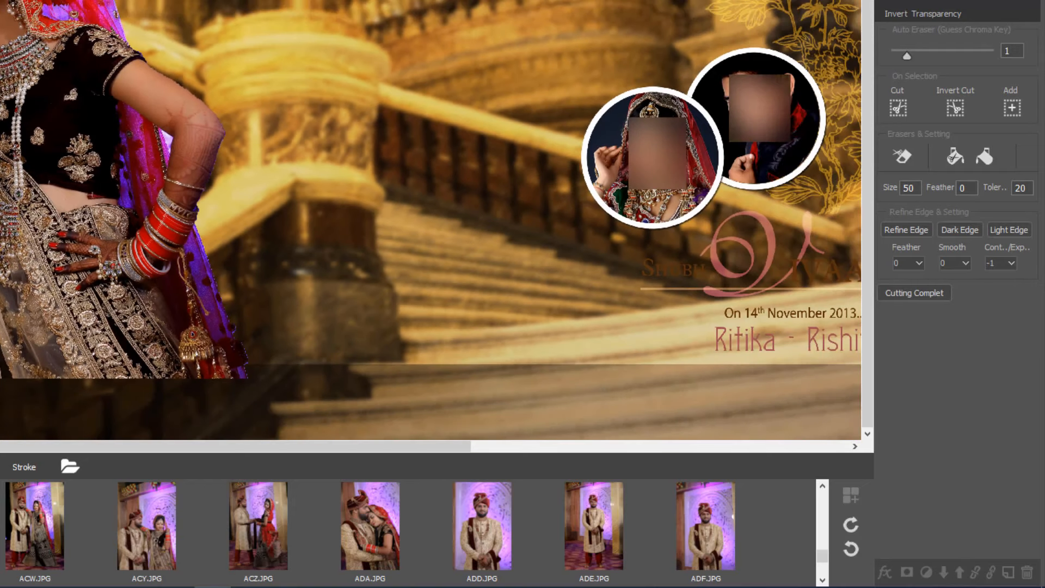
scroll(9, 177, "down", 1)
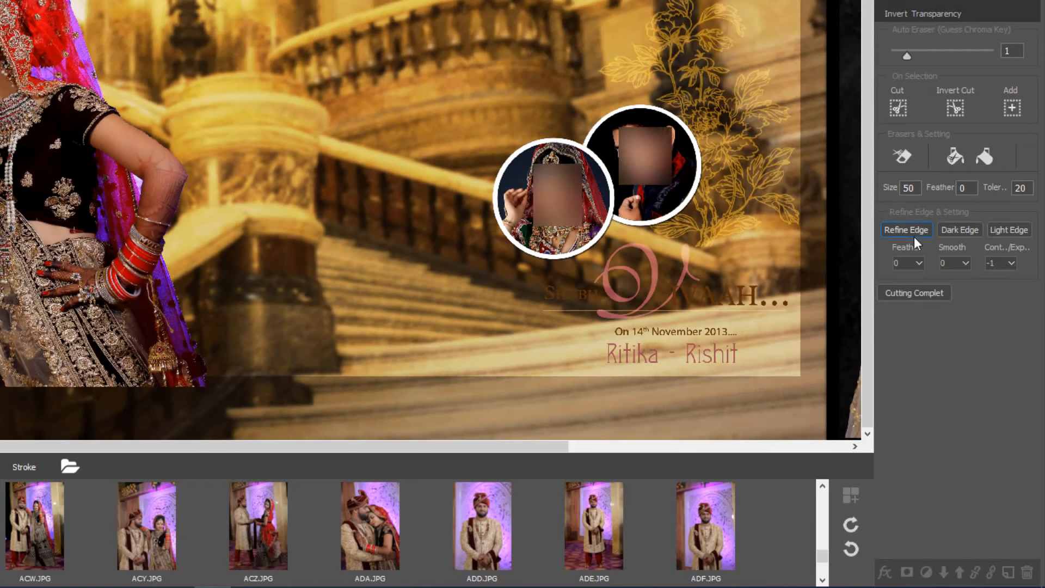
left_click(919, 264)
left_click(943, 263)
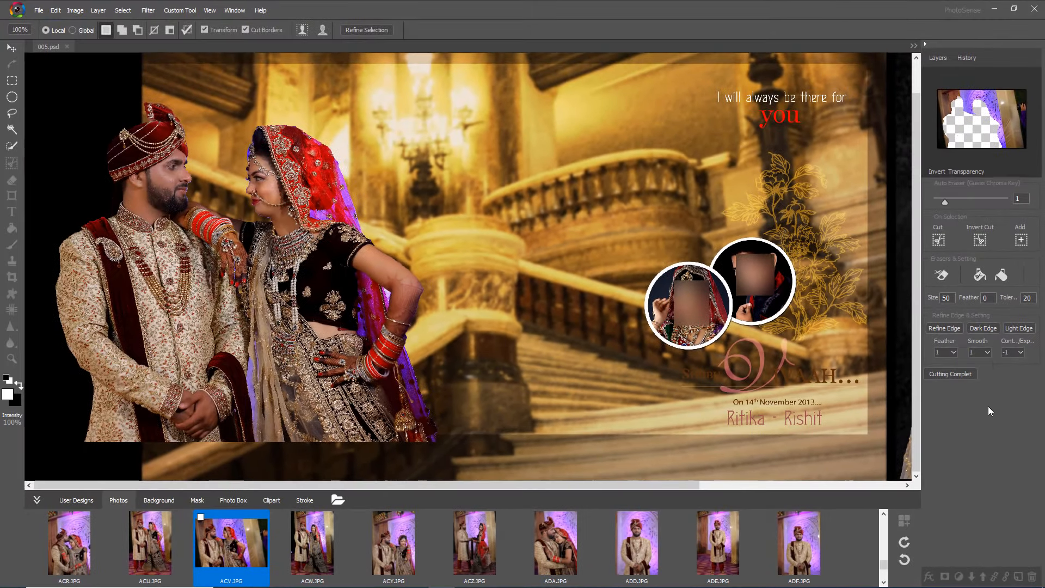
left_click(1020, 352)
type("0")
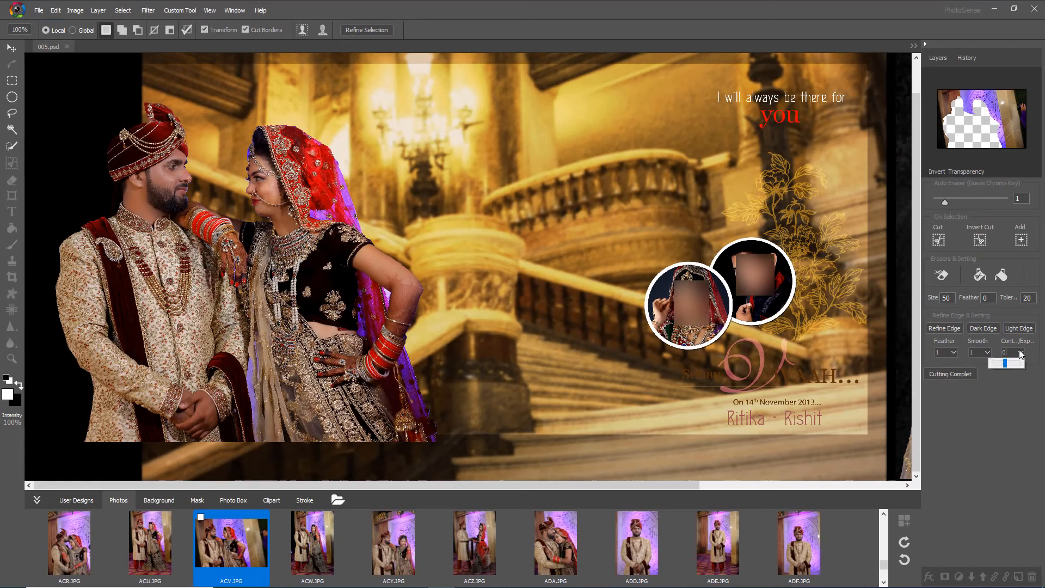
left_click(1012, 418)
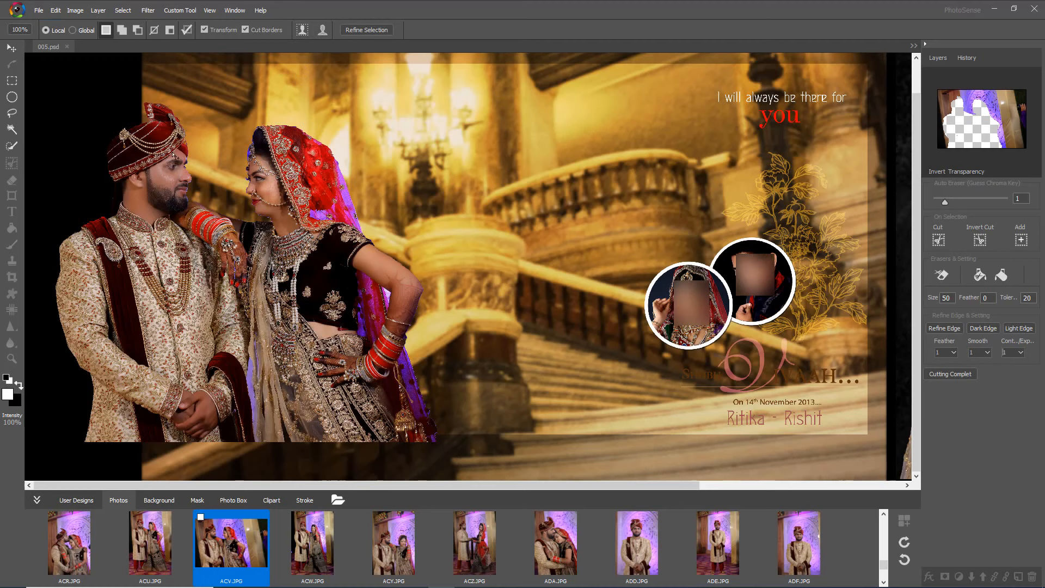
Apply Refine Edge to the couple's cutout and complete the cutting
left_click(949, 329)
scroll(231, 283, "down", 3)
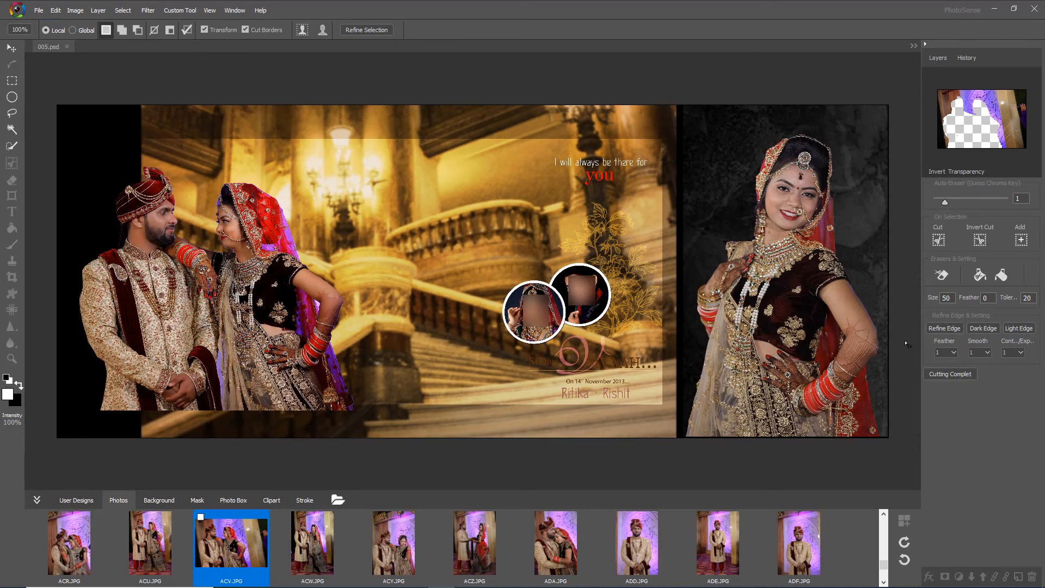
left_click(939, 374)
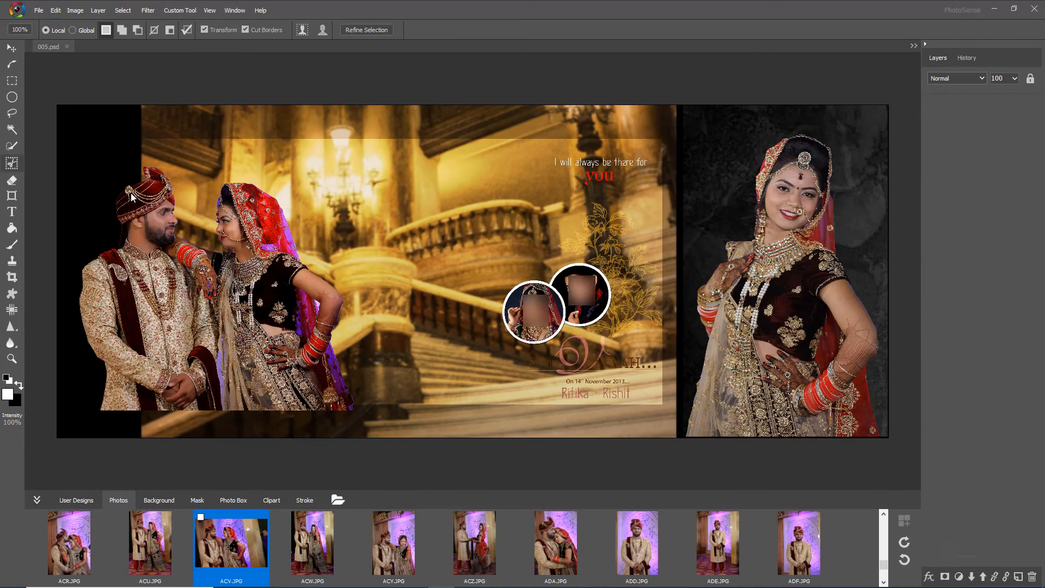
Fade the top and bottom edges of the couple's cutout with a feather mask and place it over the staircase background
key("v")
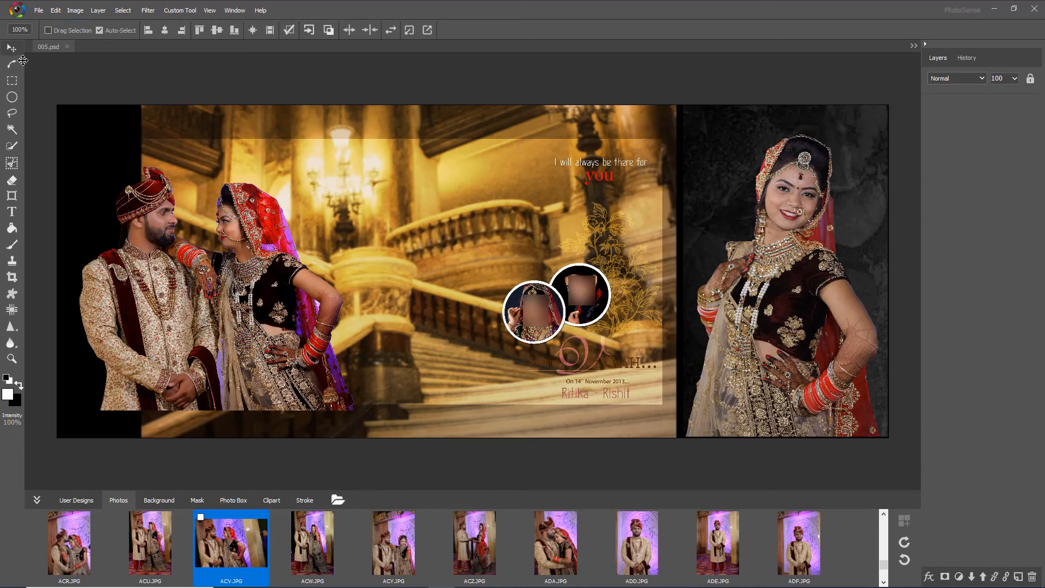
mouse_move(193, 347)
left_mouse_down()
mouse_move(178, 355)
mouse_move(206, 332)
left_mouse_up()
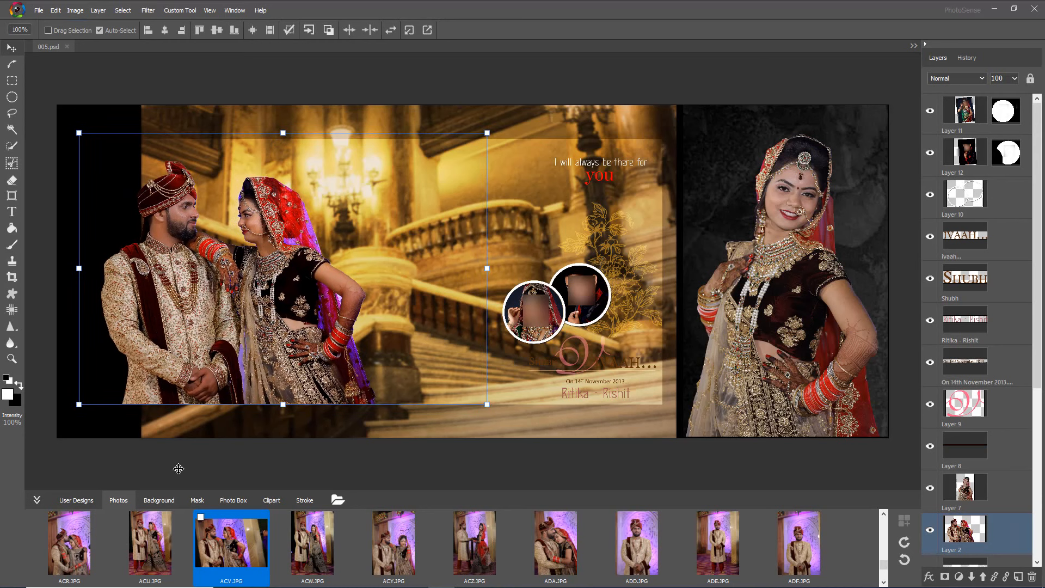
left_click(196, 501)
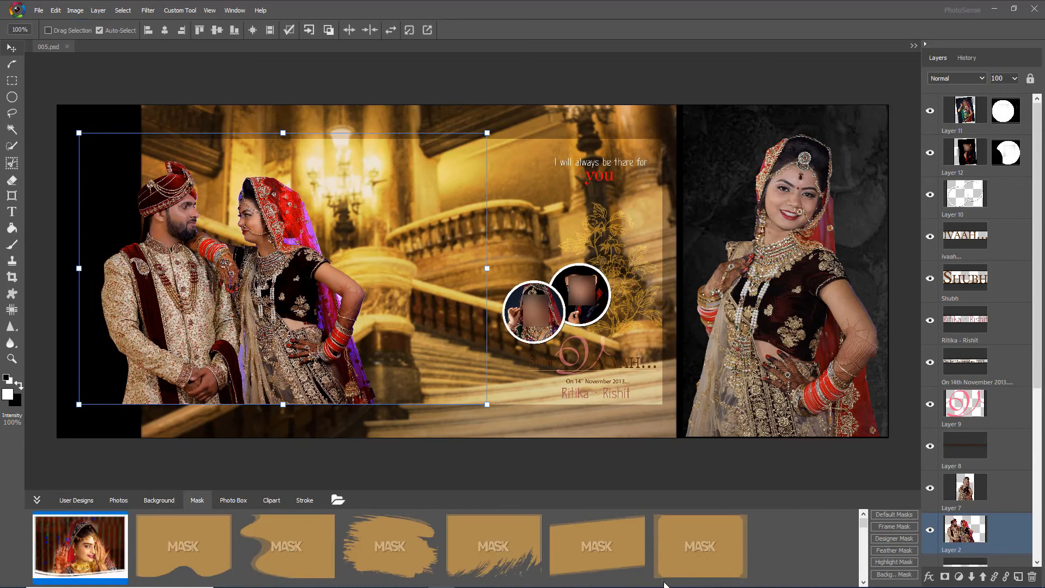
left_click(895, 550)
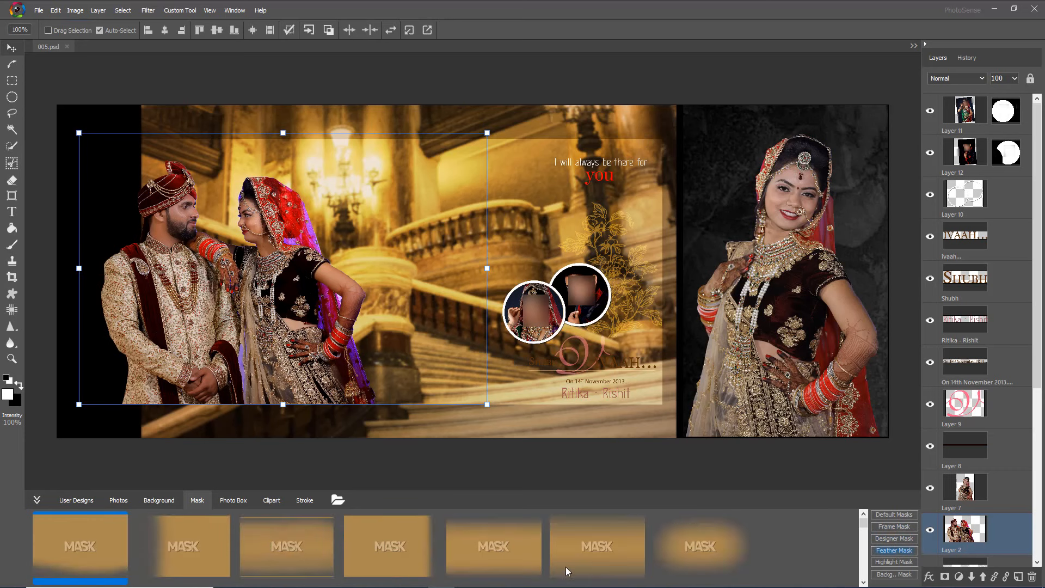
left_click(519, 555)
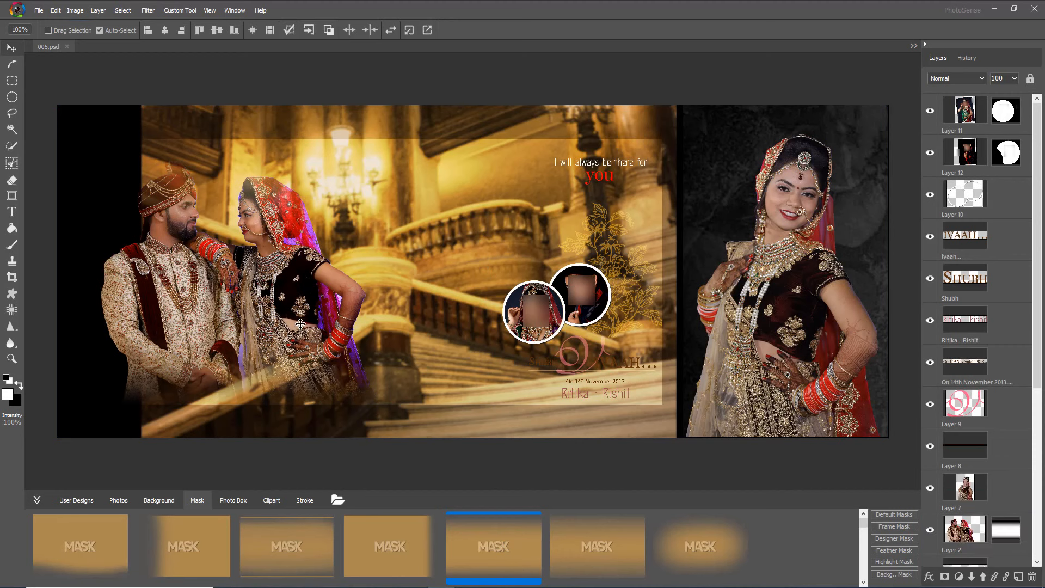
left_click_drag(298, 327, 331, 315)
left_click(495, 449)
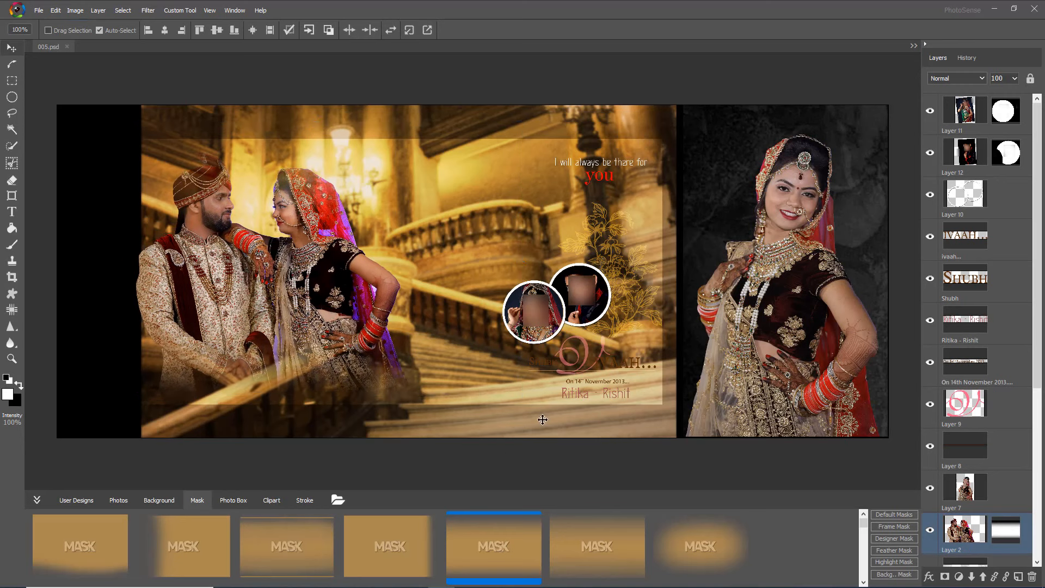
Replace the photo in the upper circle frame with the groom's photo ADO.JPG
left_click(599, 293)
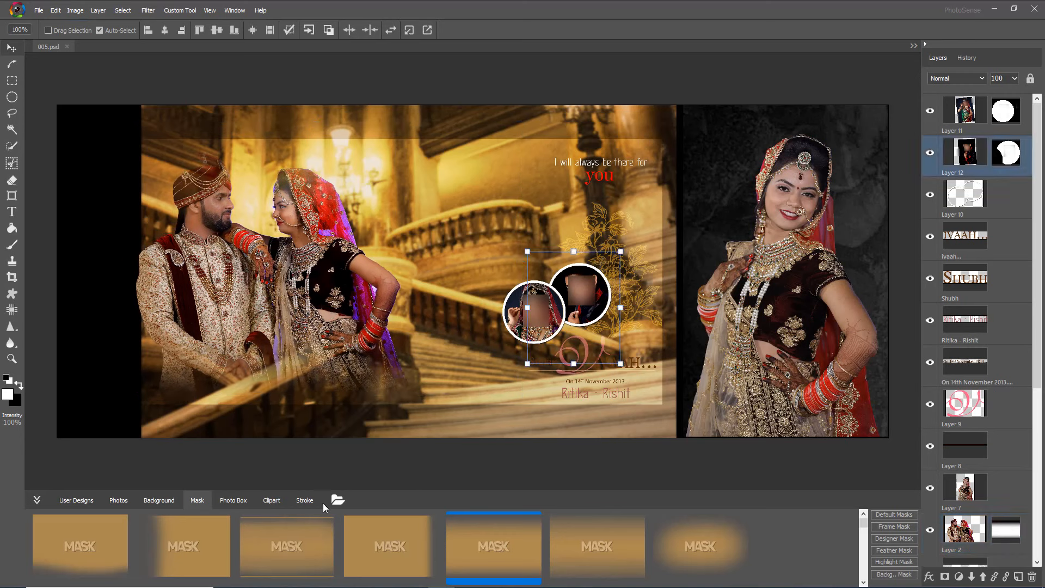
left_click(119, 500)
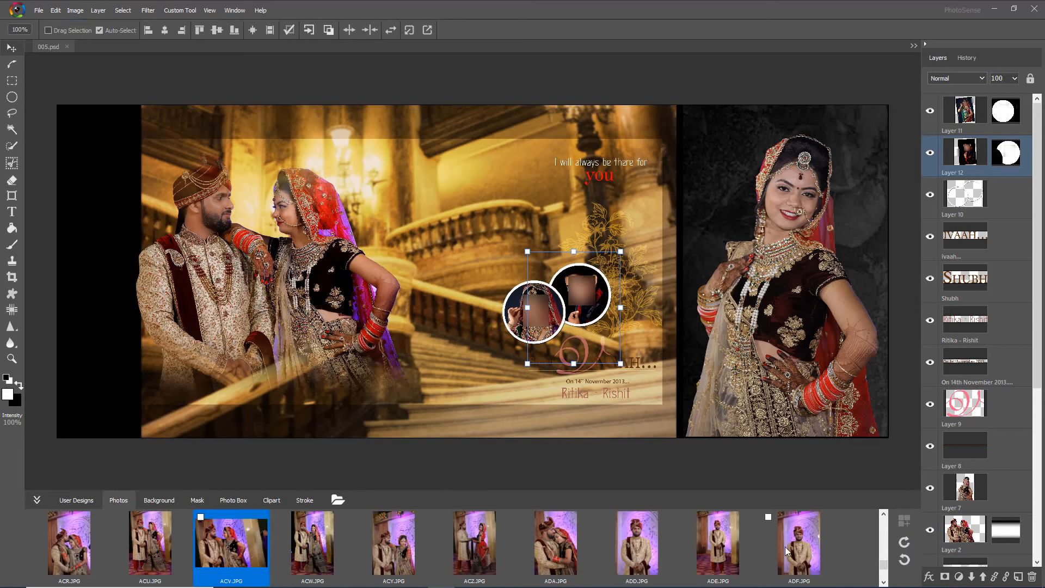
left_click(713, 545)
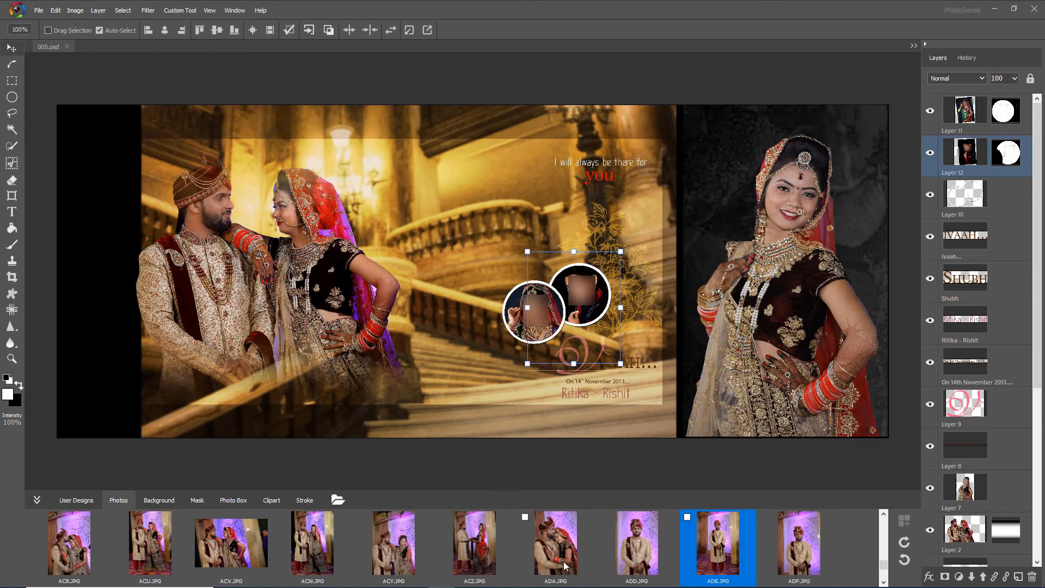
scroll(564, 566, "down", 1)
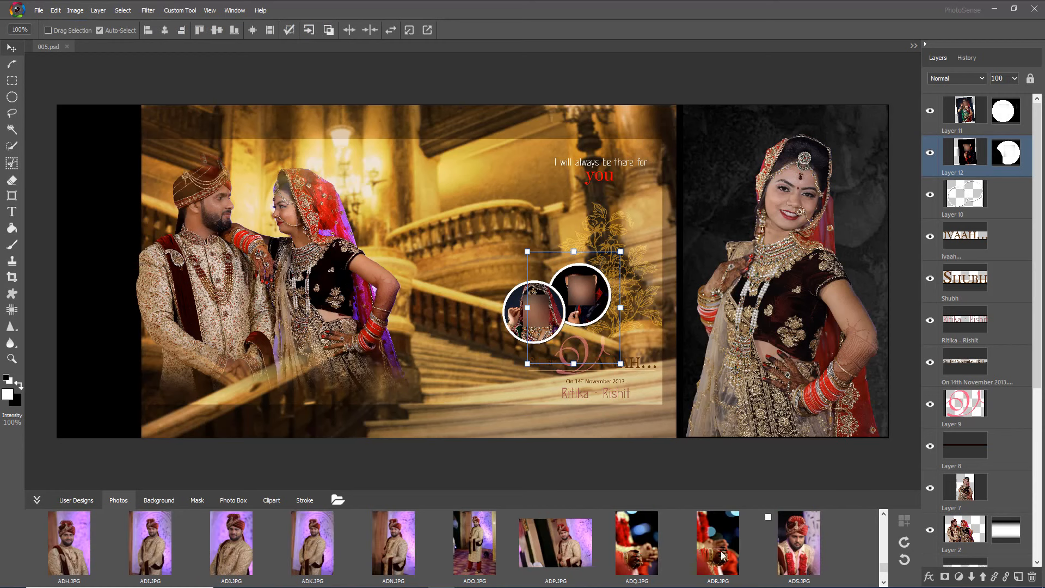
left_click(474, 544)
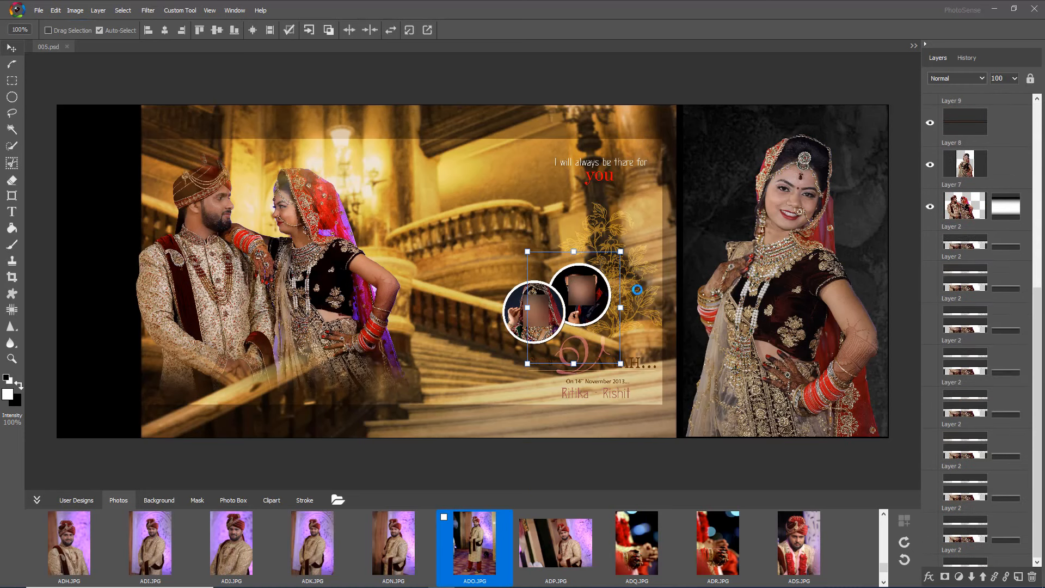
left_click(581, 294)
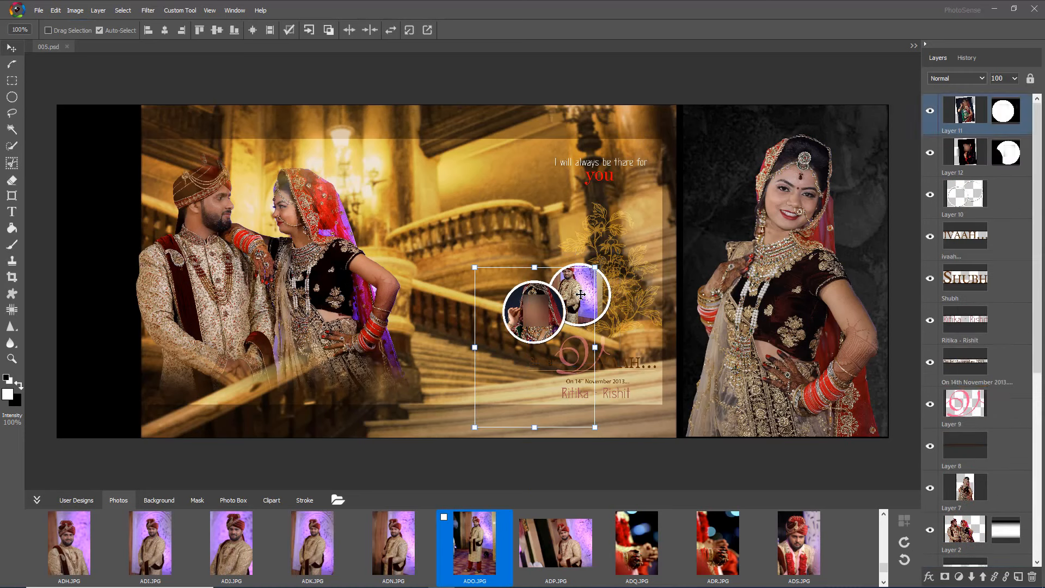
Enlarge the groom's photo to about 908 x 1359 and center his face in the upper circle
left_click(599, 295)
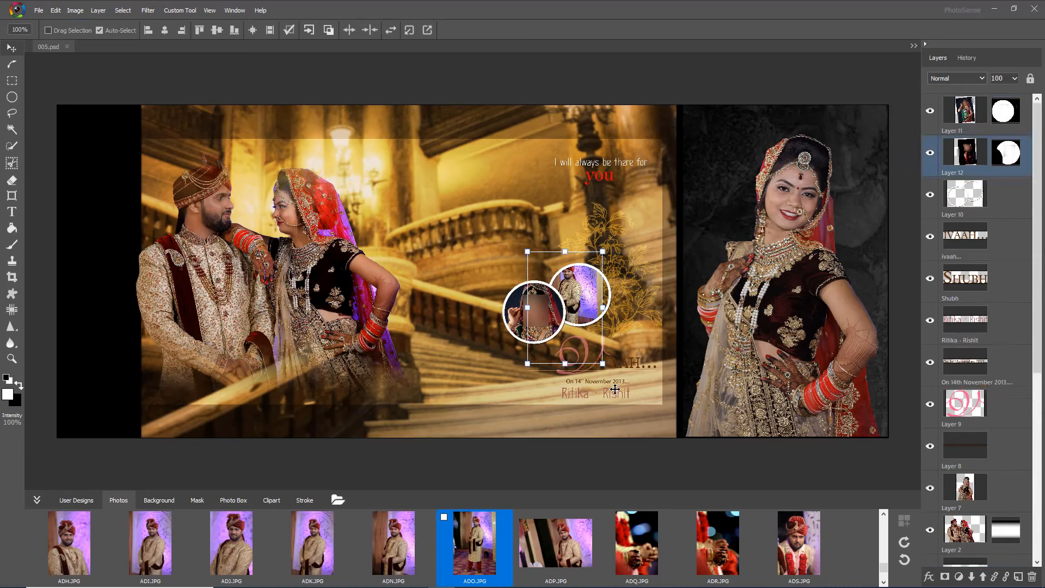
left_click_drag(622, 380, 655, 415)
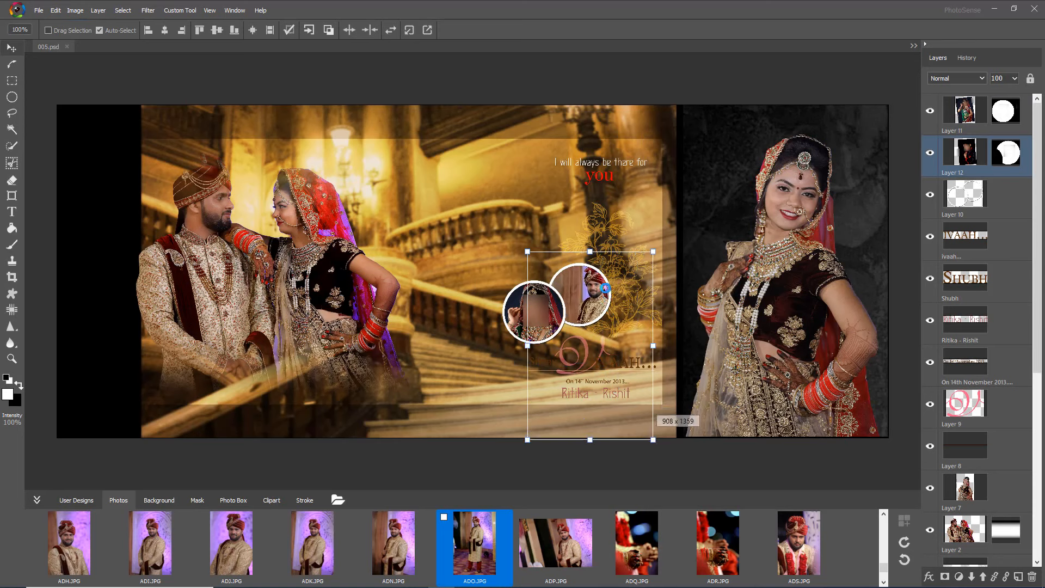
left_click_drag(598, 286, 589, 292)
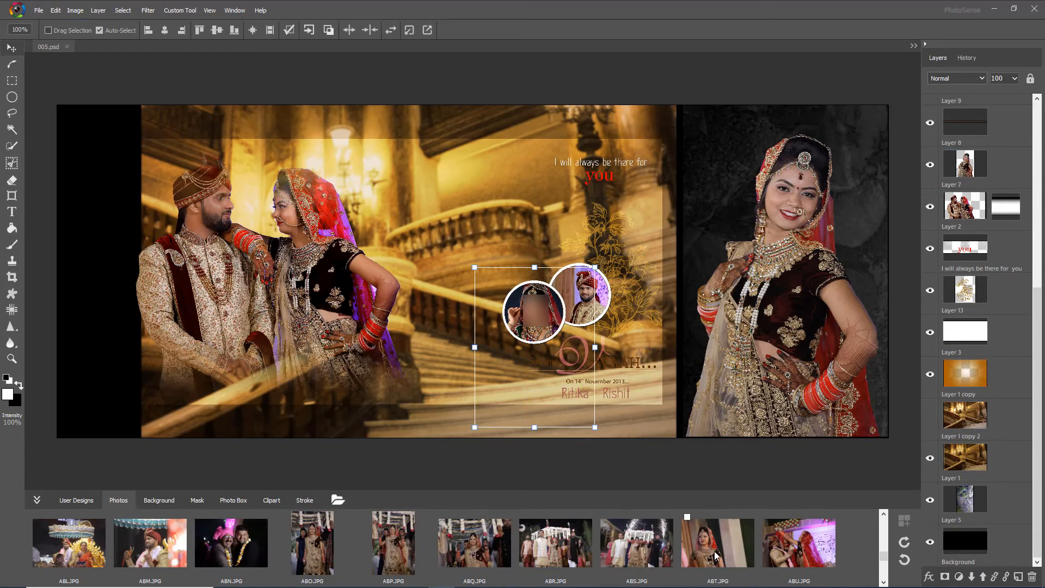
Replace the photo in the lower circle frame with ABT.JPG, scaled to about 1226 x 817 and positioned around the bride's face
double_click(716, 556)
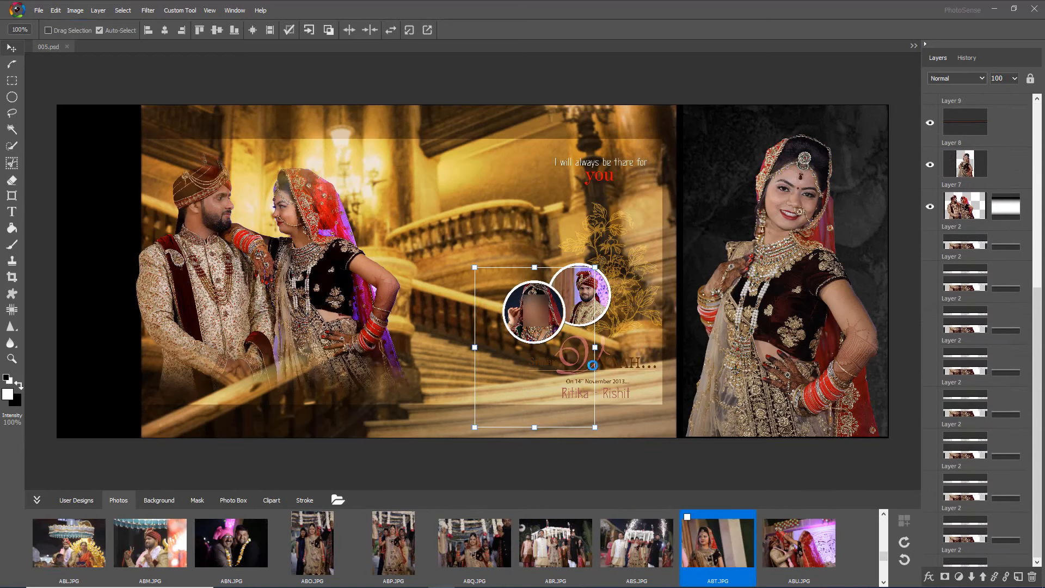
left_click(541, 321)
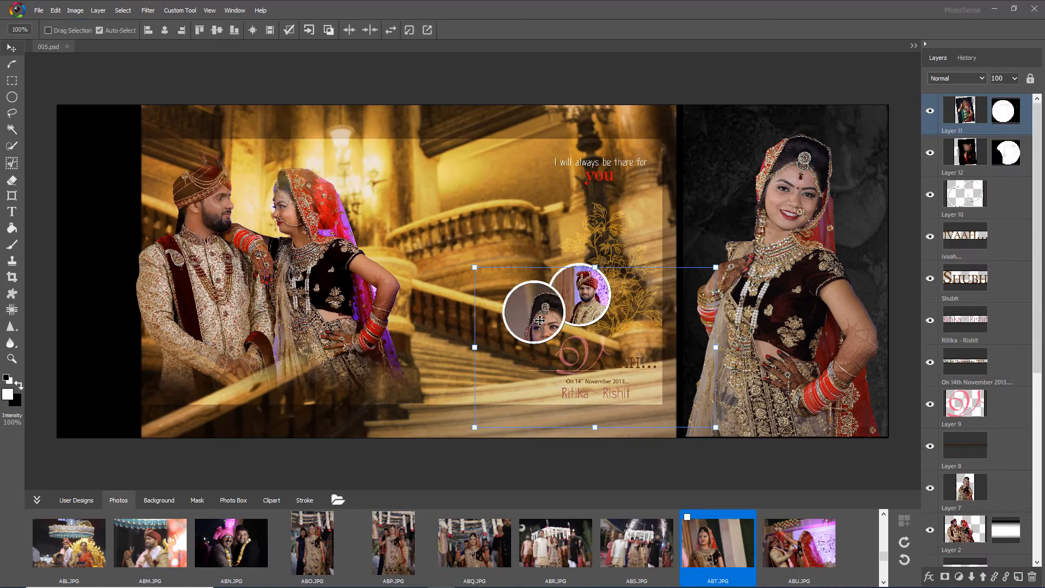
left_click_drag(536, 320, 521, 310)
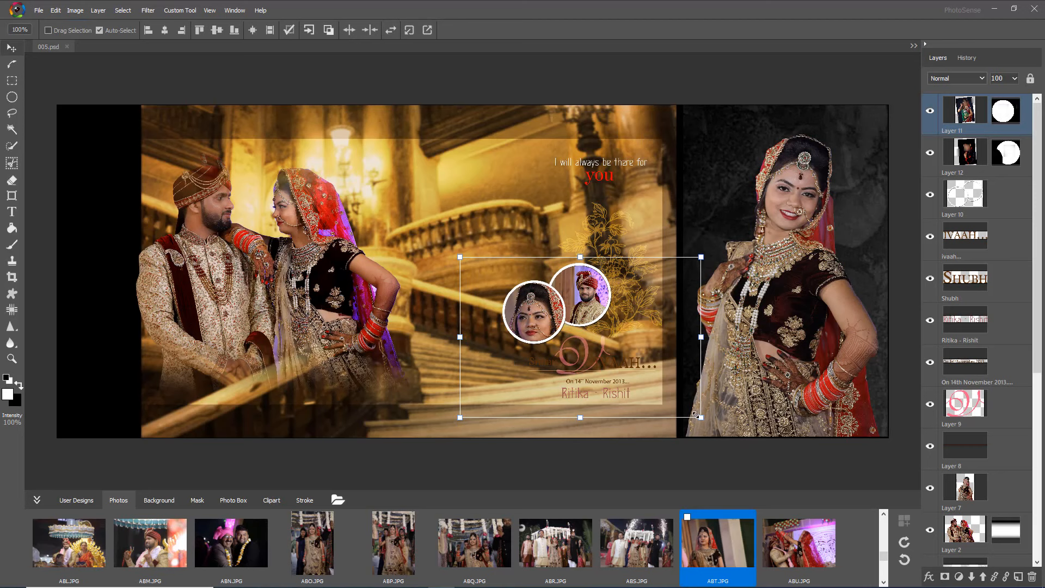
left_click_drag(695, 414, 622, 375)
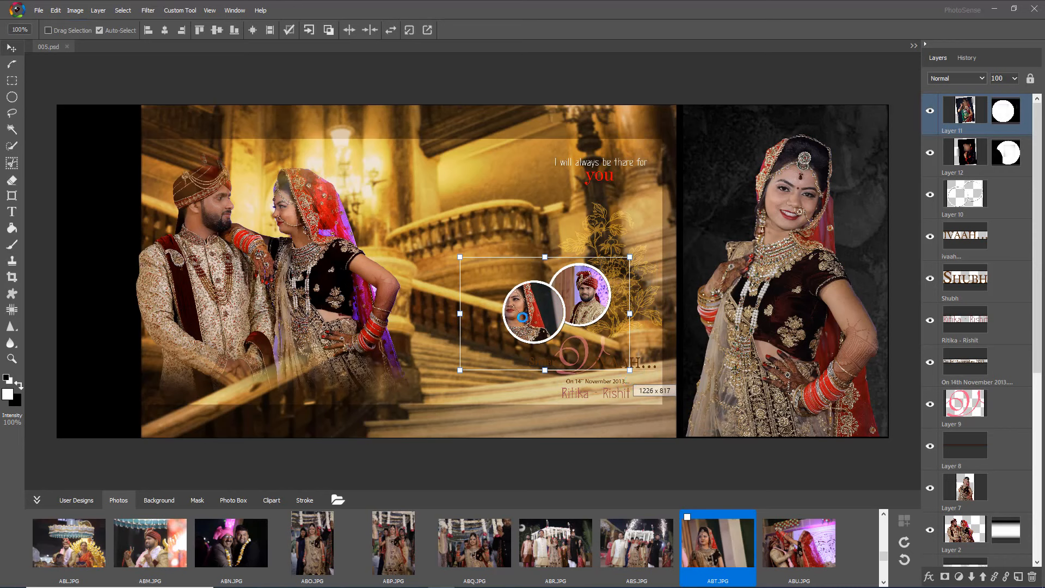
left_click_drag(522, 317, 545, 339)
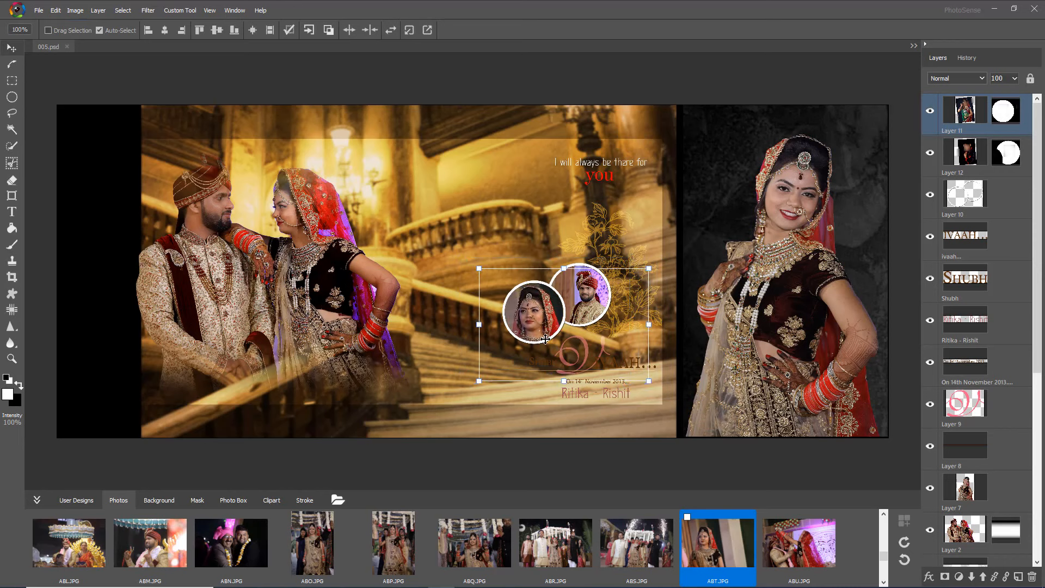
Shift the couple's masked cutout slightly higher on the page
left_click(566, 461)
mouse_move(218, 316)
left_mouse_down()
mouse_move(184, 316)
mouse_move(206, 307)
left_mouse_up()
left_click(555, 458)
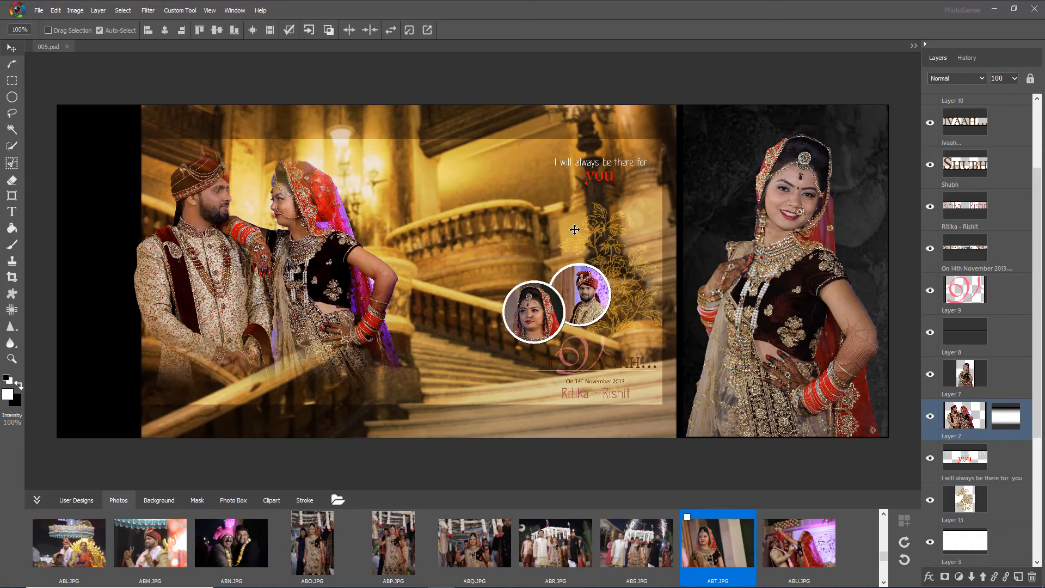
Delete the template's couple-name and wedding-date text layers
left_click_drag(1040, 489, 1043, 298)
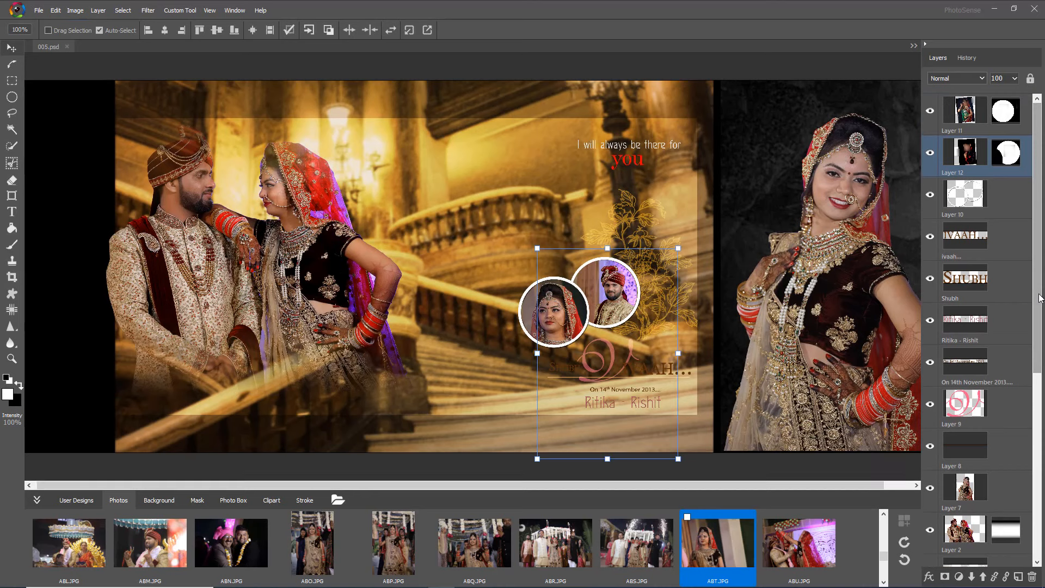
left_click(956, 325)
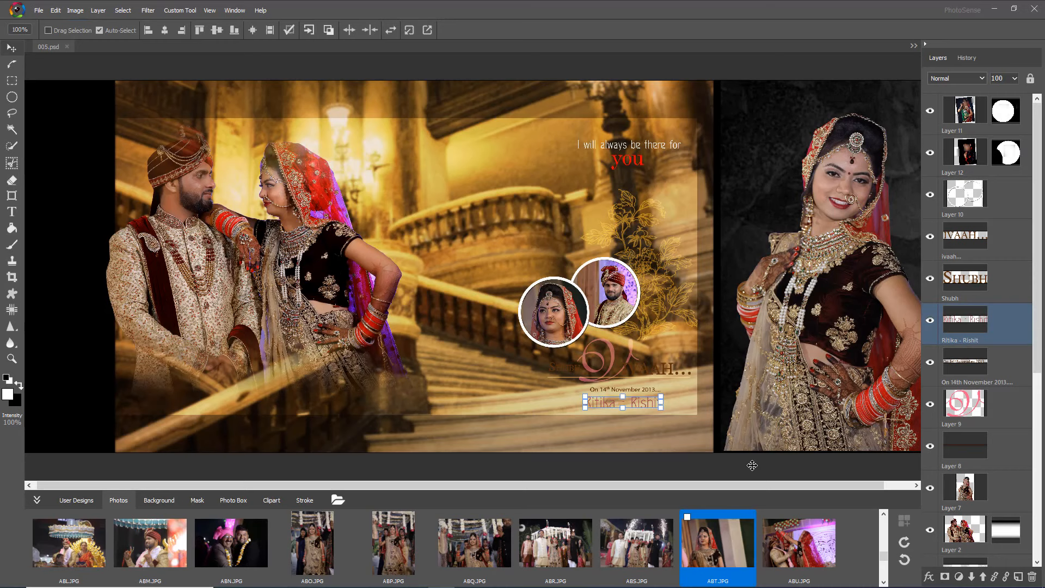
key("Delete")
left_click(977, 326)
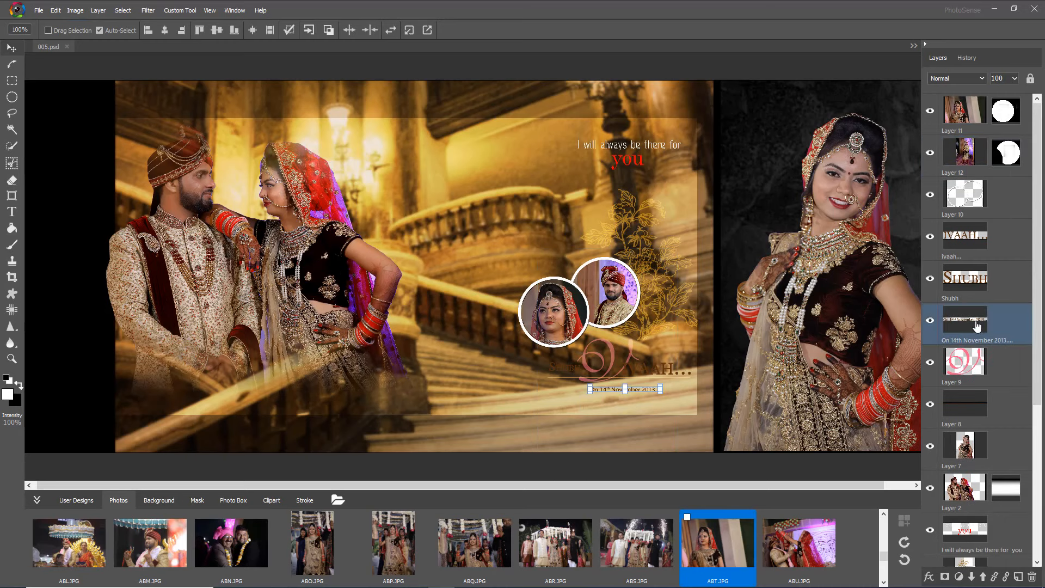
key("Delete")
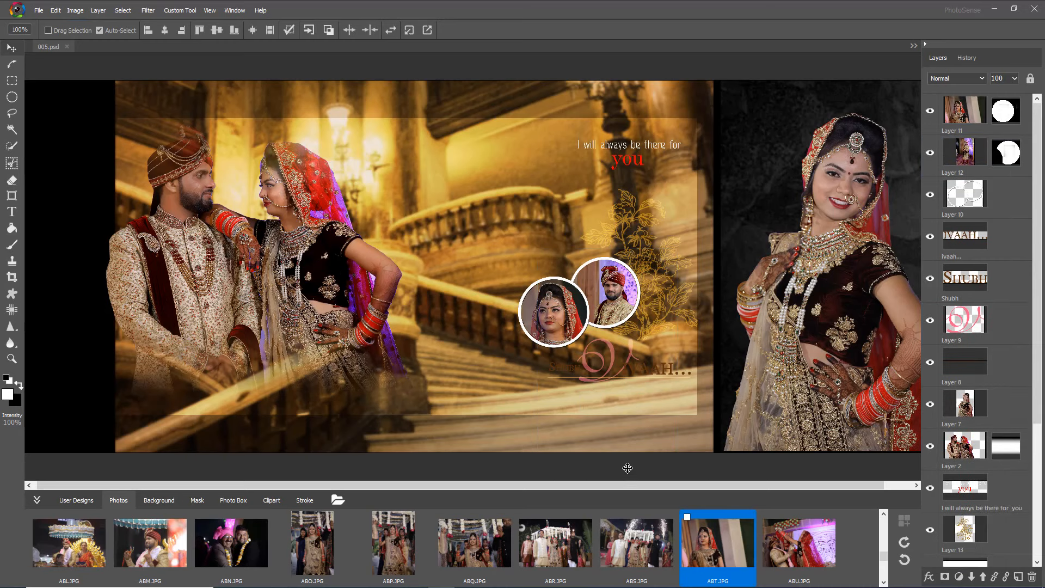
Start a new text with the wording "Abc Weds Xyz"
left_click(11, 211)
left_click(363, 304)
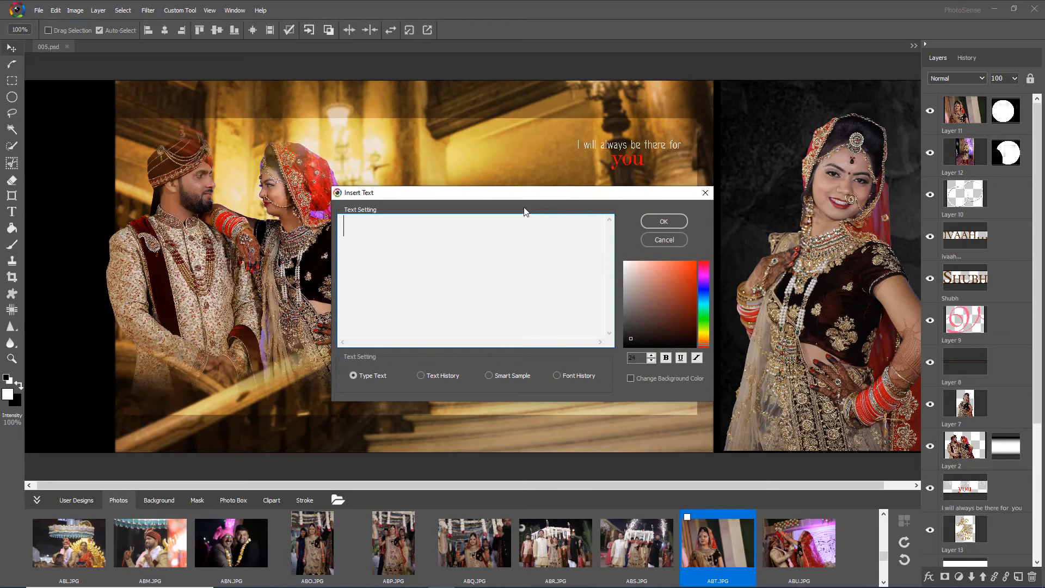
type("ABc")
key("BackSpace")
key("BackSpace")
type("bc Weds")
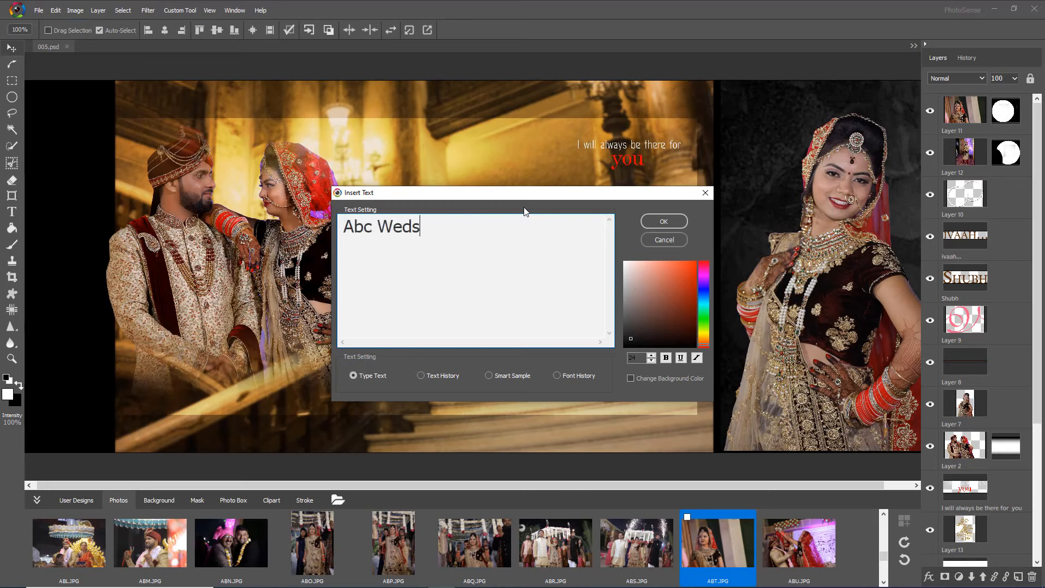
type(" Z")
key("BackSpace")
type("Xyz")
left_click_drag(574, 196, 365, 129)
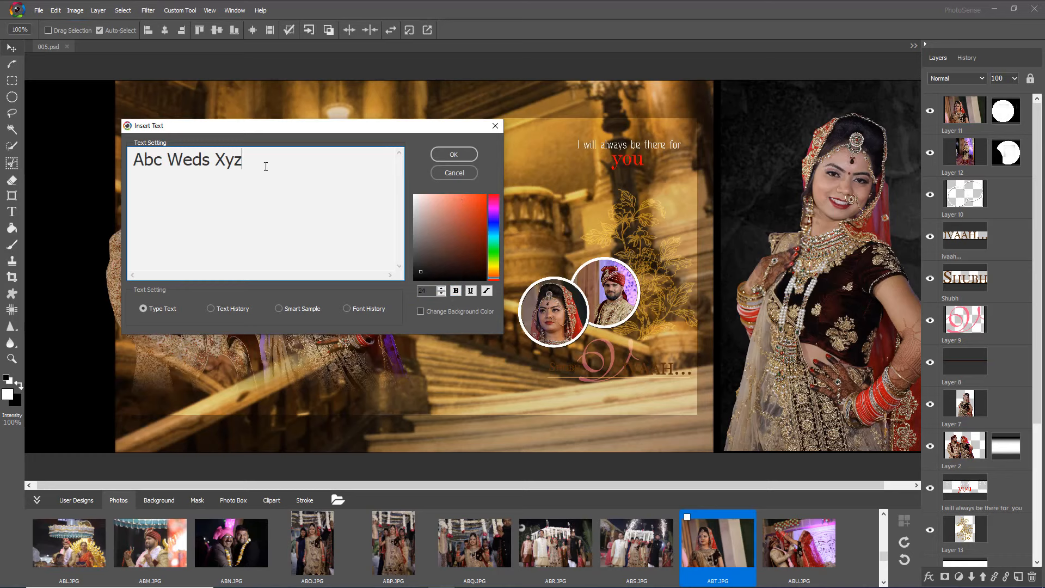
Choose a wide sans-serif font from the smart samples for "Abc Weds Xyz" and insert the text on the page
left_click_drag(250, 163, 89, 181)
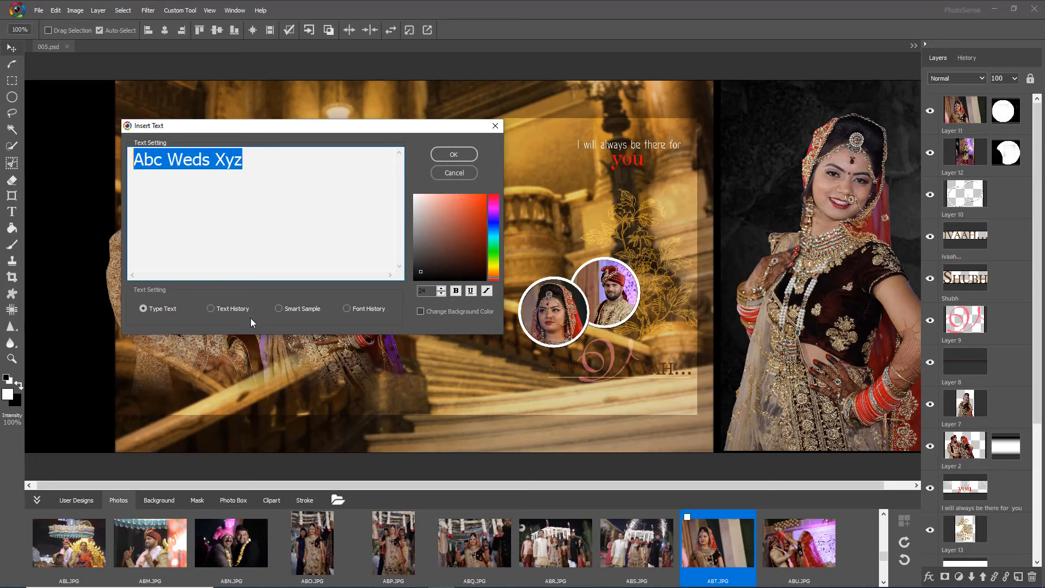
left_click(296, 308)
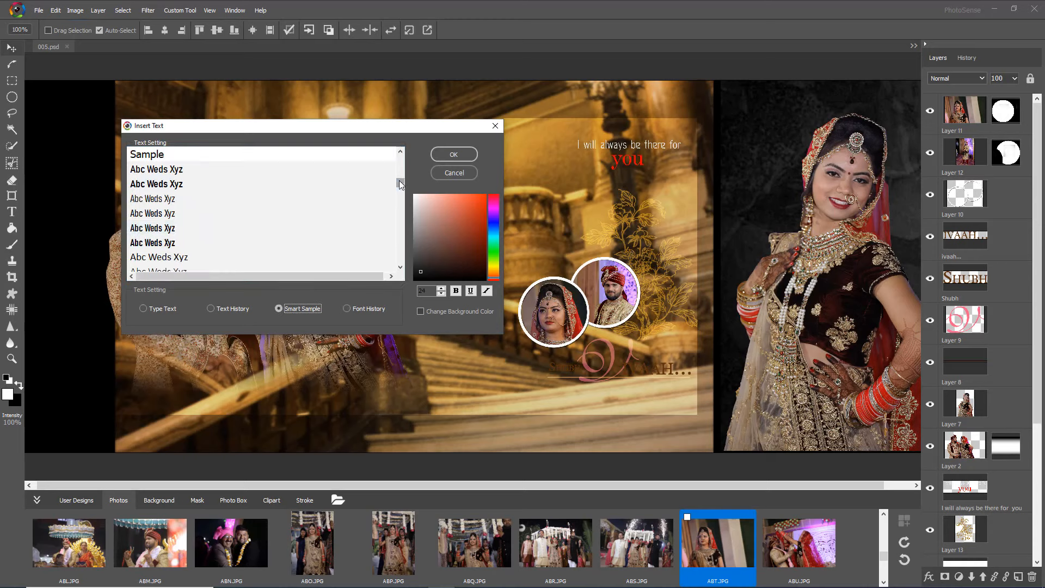
left_click_drag(400, 181, 396, 216)
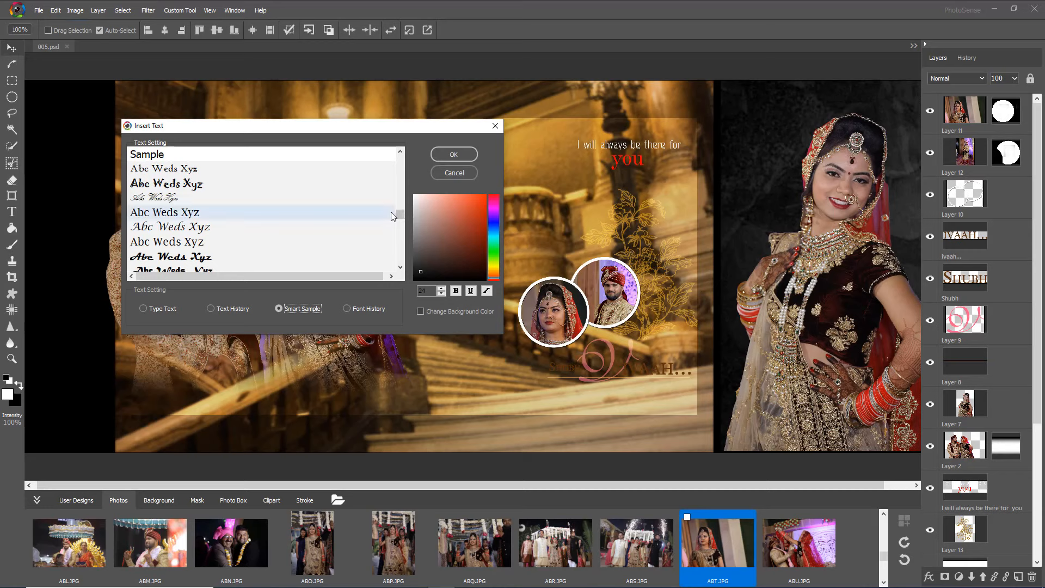
left_click_drag(399, 213, 400, 205)
left_click(198, 171)
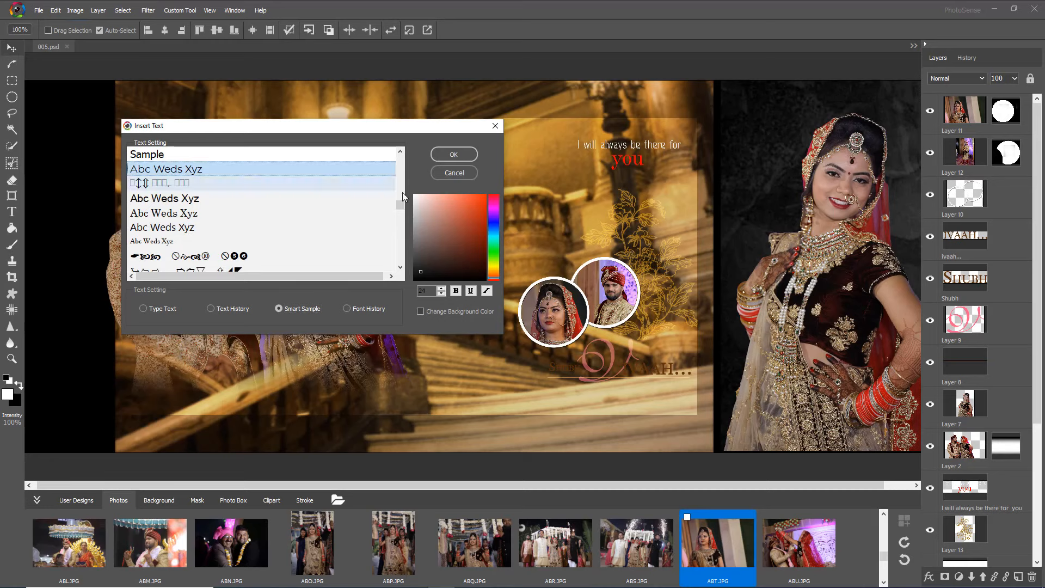
left_click(452, 154)
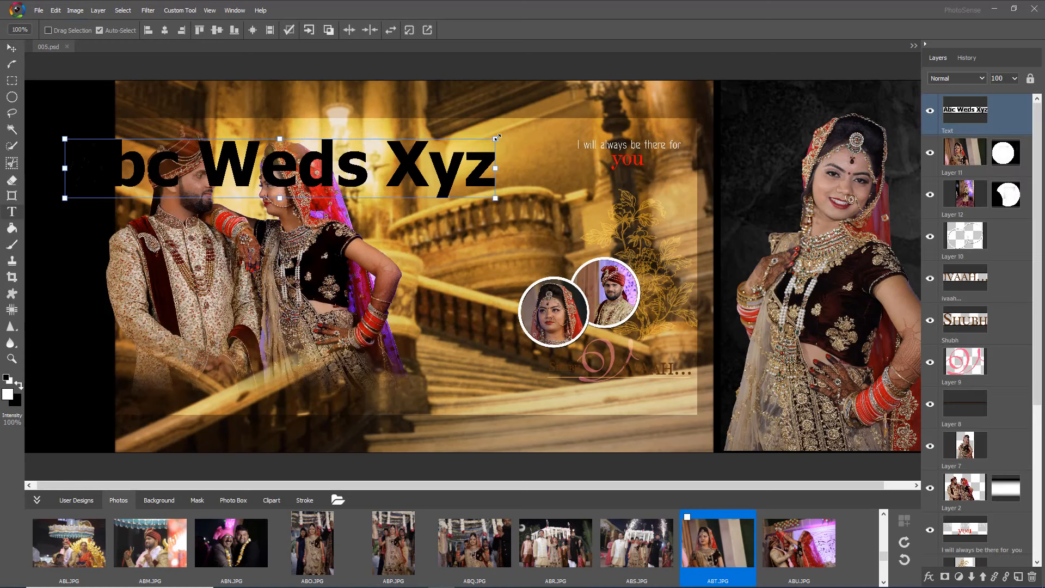
Shrink the "Abc Weds Xyz" text and place it directly beneath the Shubh Vivaah heading, matching the heading's width
left_click_drag(443, 154, 259, 185)
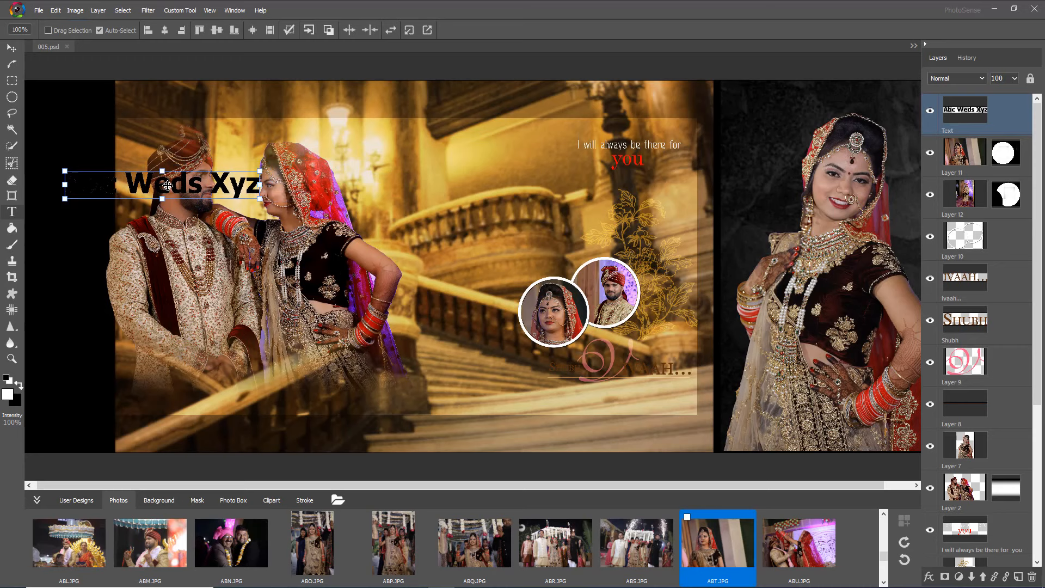
left_click_drag(248, 222, 603, 396)
left_click_drag(498, 395, 547, 396)
left_click_drag(630, 393, 628, 398)
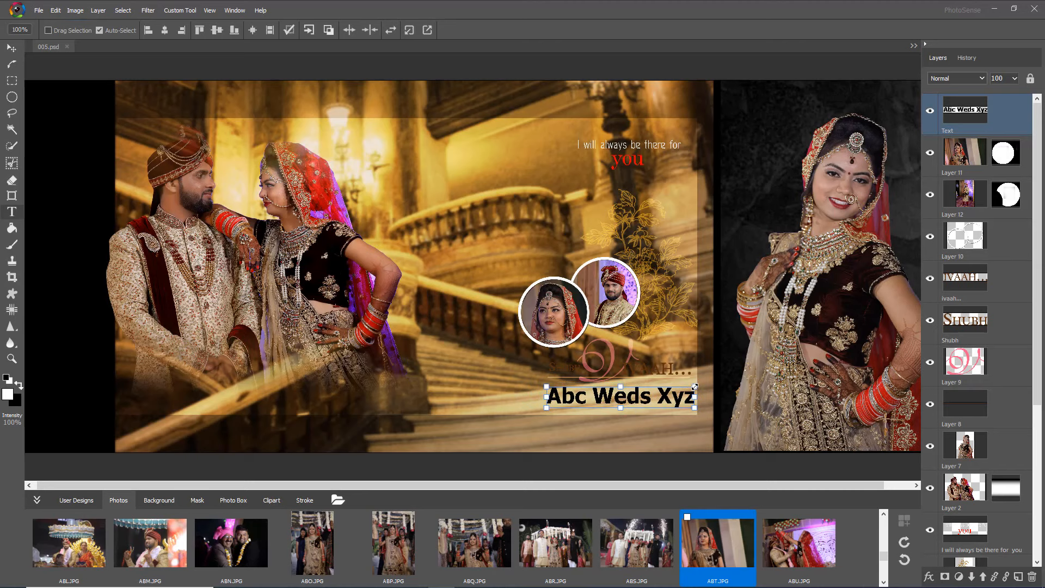
left_click_drag(693, 386, 688, 387)
Apply a solid-colour overlay to the "Abc Weds Xyz" text in horizontal gradient mode
scroll(662, 403, "up", 3)
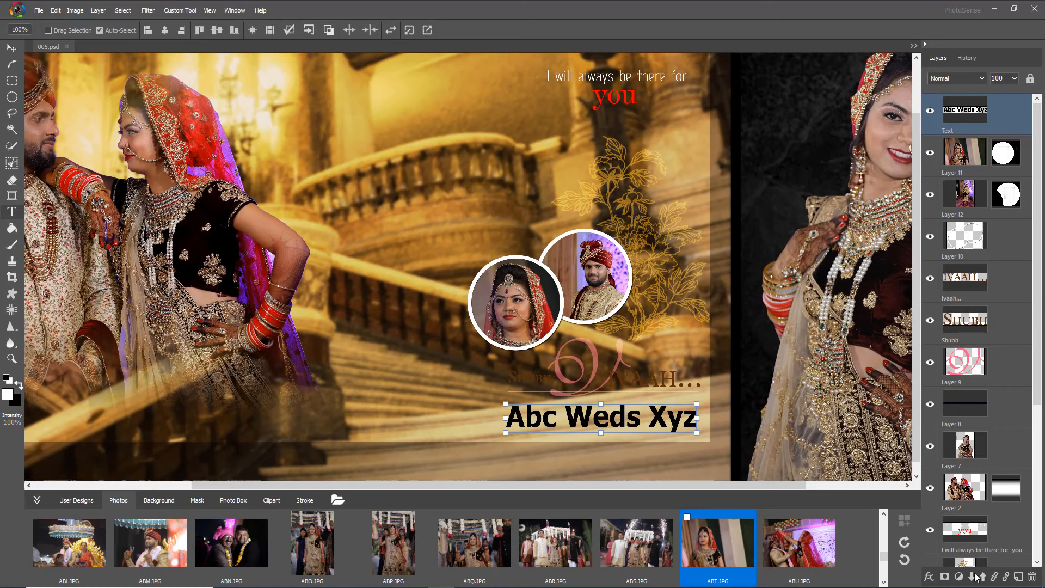
left_click(928, 576)
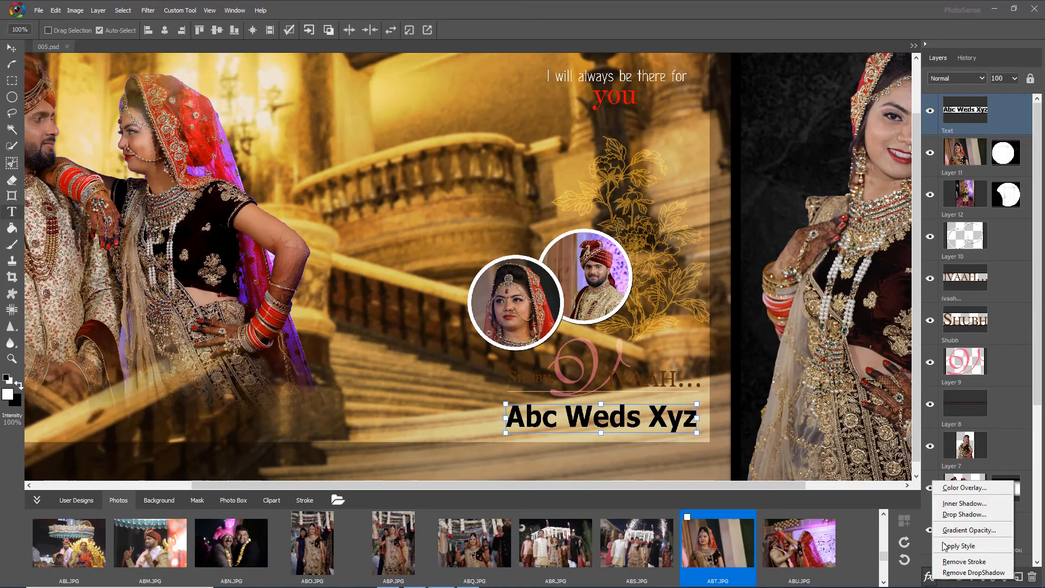
left_click(971, 488)
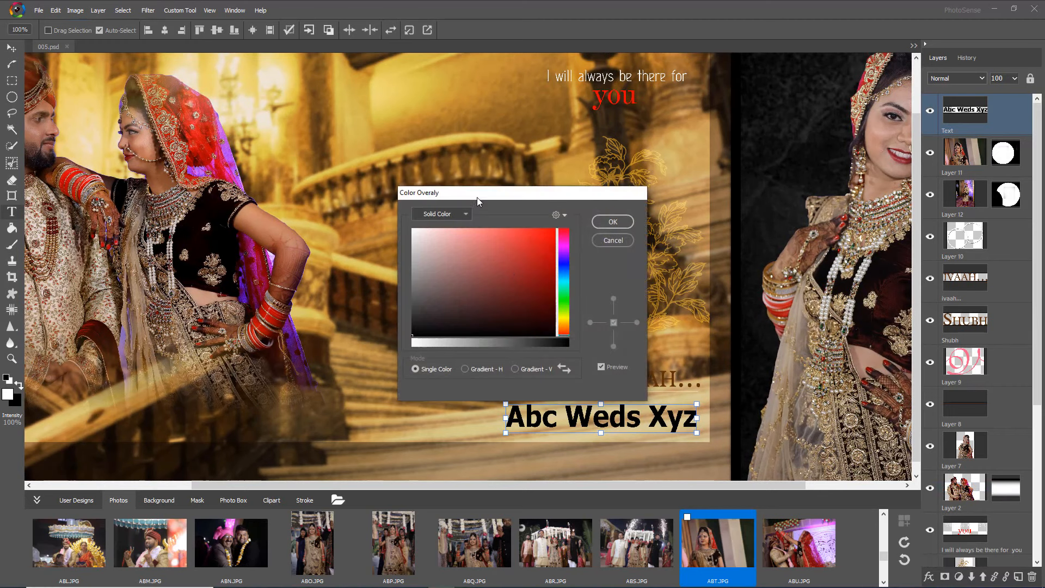
left_click_drag(477, 197, 292, 126)
left_click(262, 143)
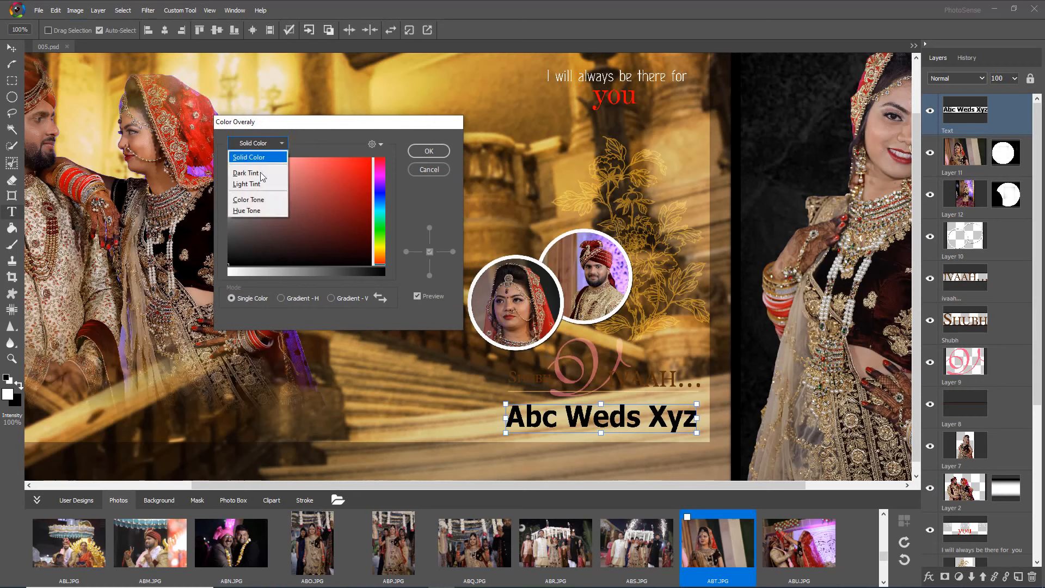
left_click(280, 145)
left_click(315, 298)
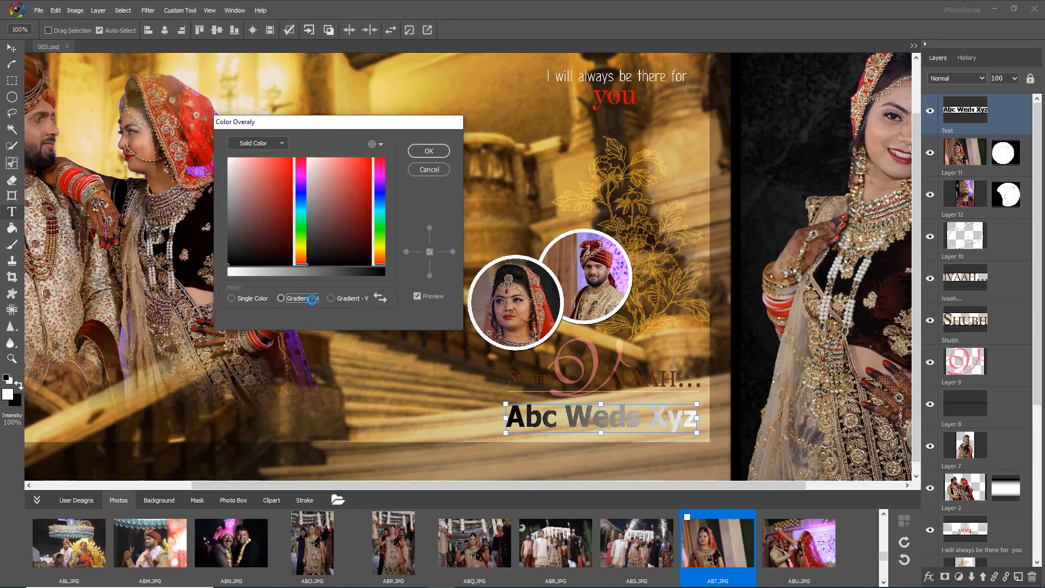
Colour the text's gradient from light red to golden brown, apply it, and nudge the text slightly down
left_click(273, 170)
left_click(328, 237)
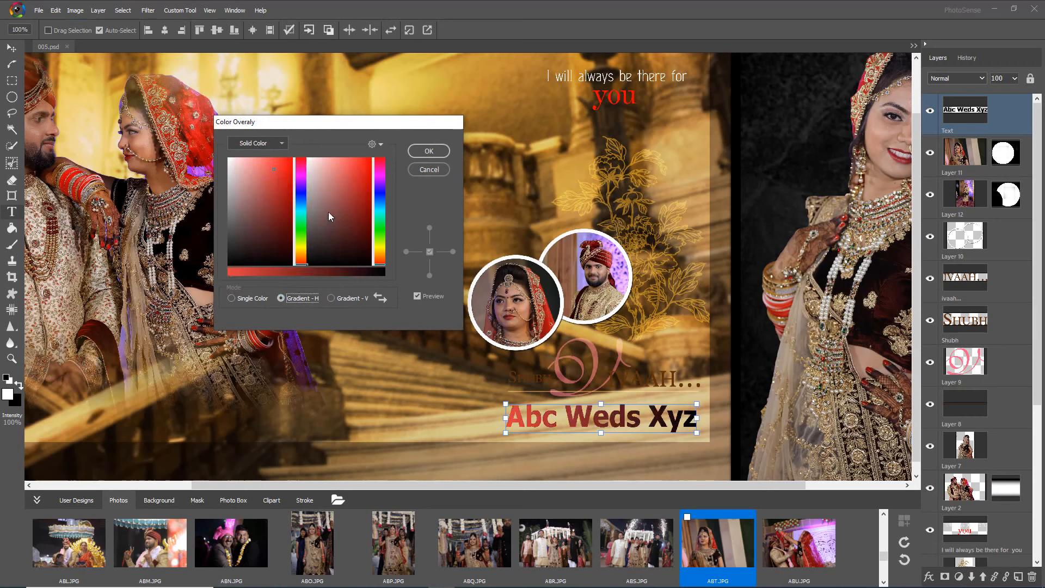
left_click(328, 211)
left_click(322, 190)
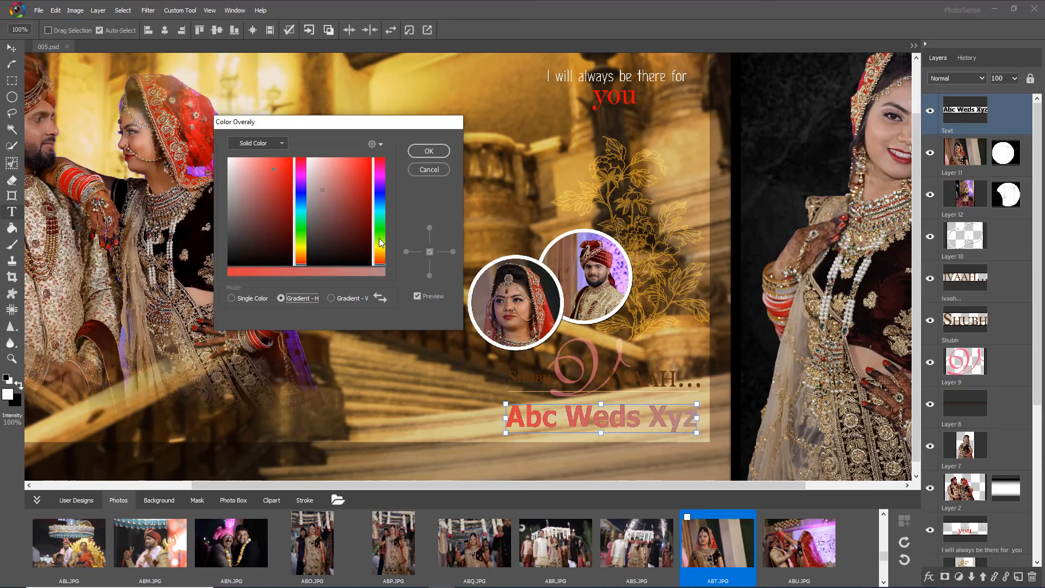
left_click_drag(380, 247, 382, 251)
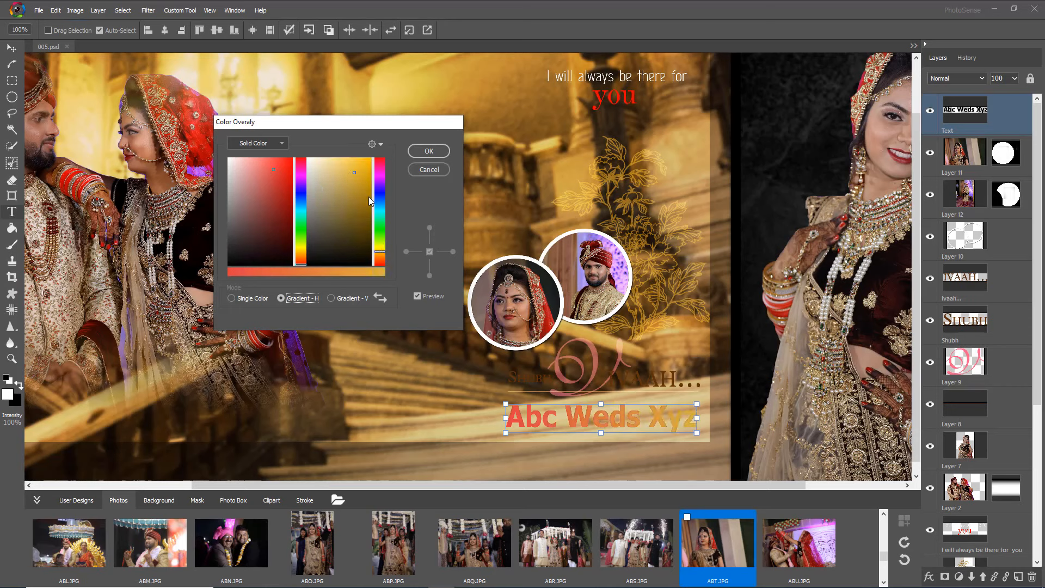
left_click(355, 209)
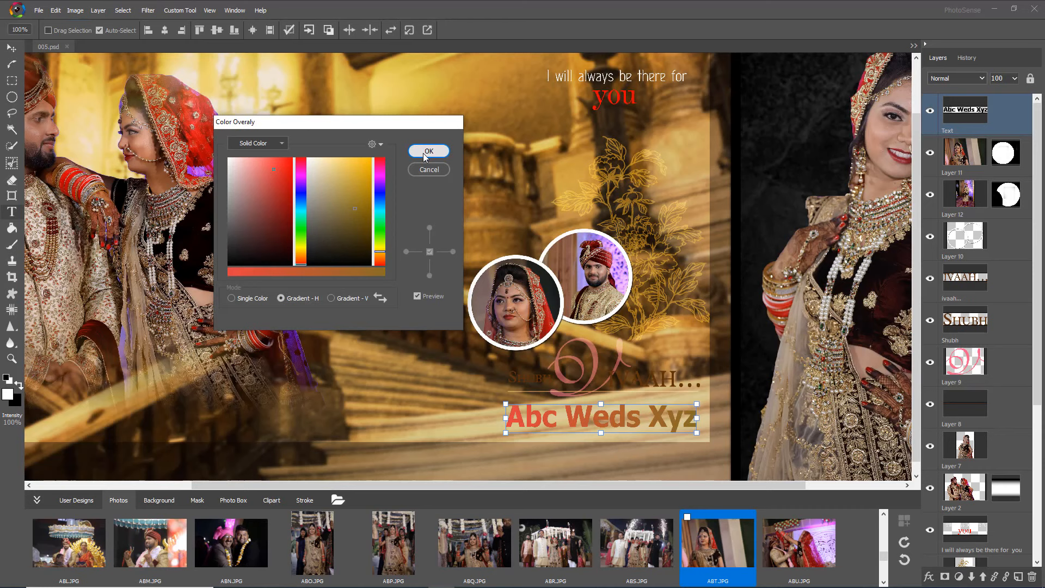
left_click(427, 153)
left_click_drag(585, 416, 582, 418)
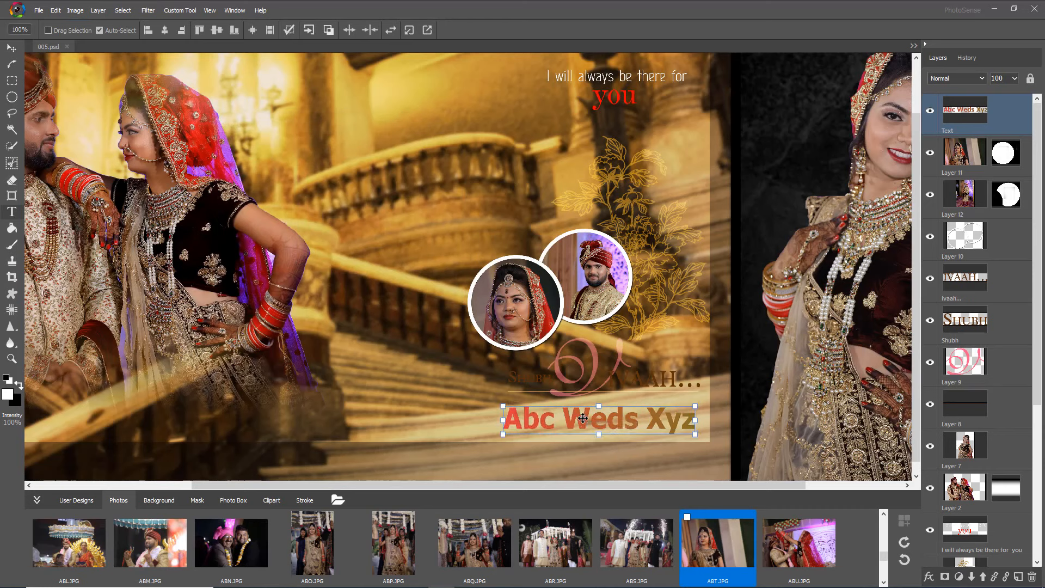
Add a drop shadow of size 8 to the "Abc Weds Xyz" text
left_click(928, 577)
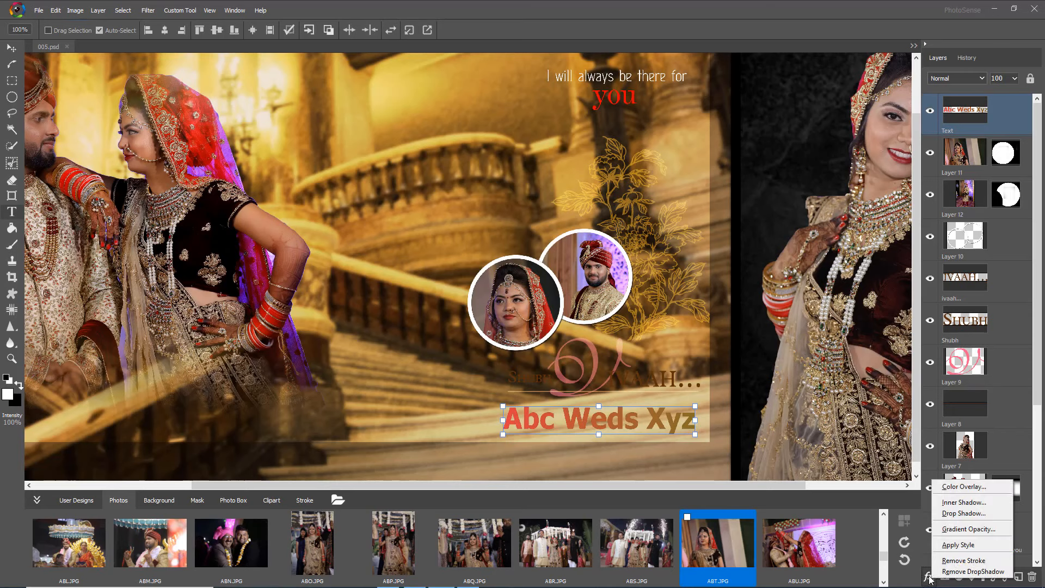
left_click(984, 513)
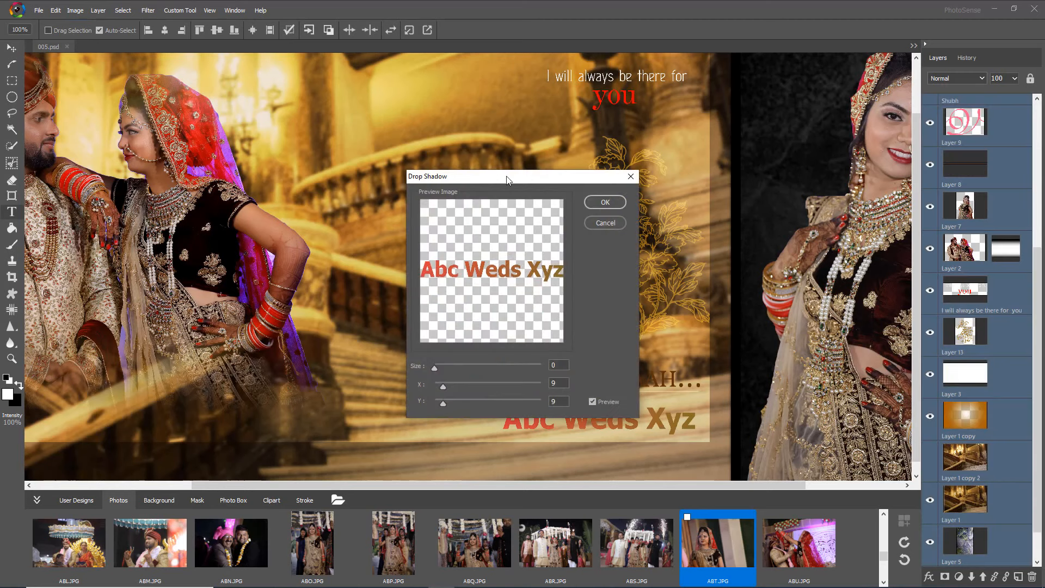
left_click_drag(508, 179, 396, 175)
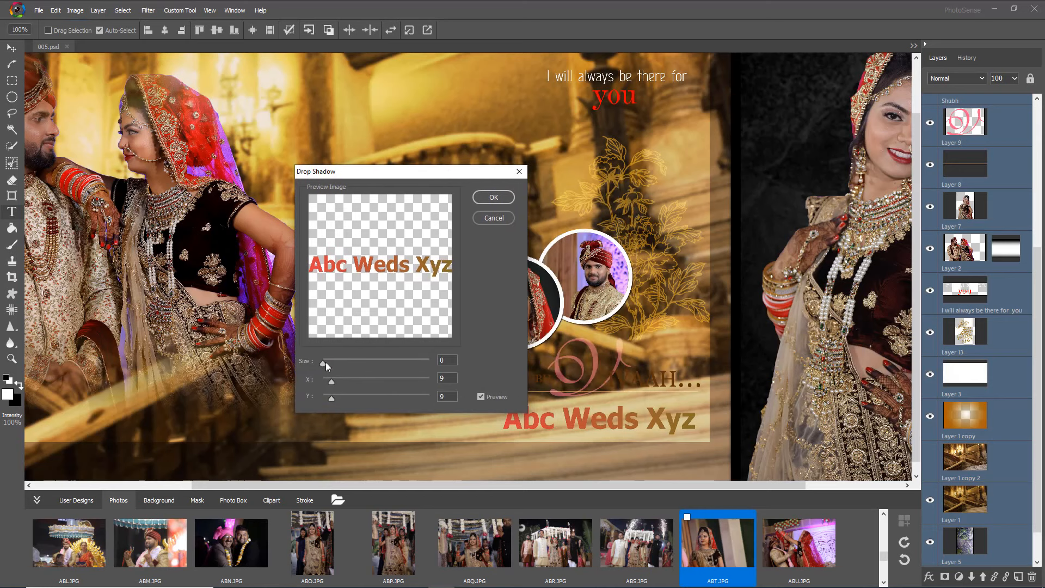
left_click_drag(322, 365, 330, 365)
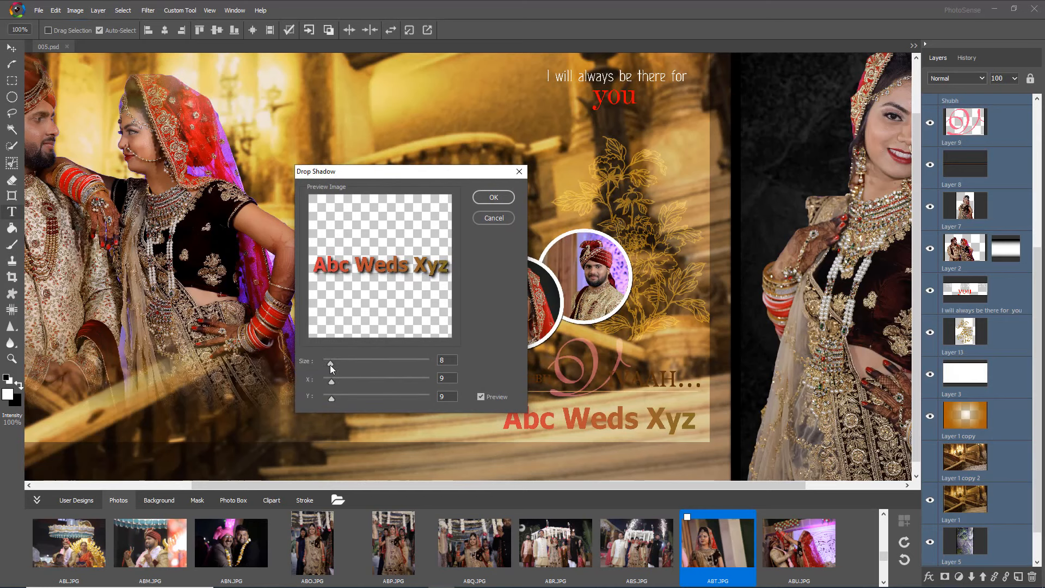
left_click(494, 197)
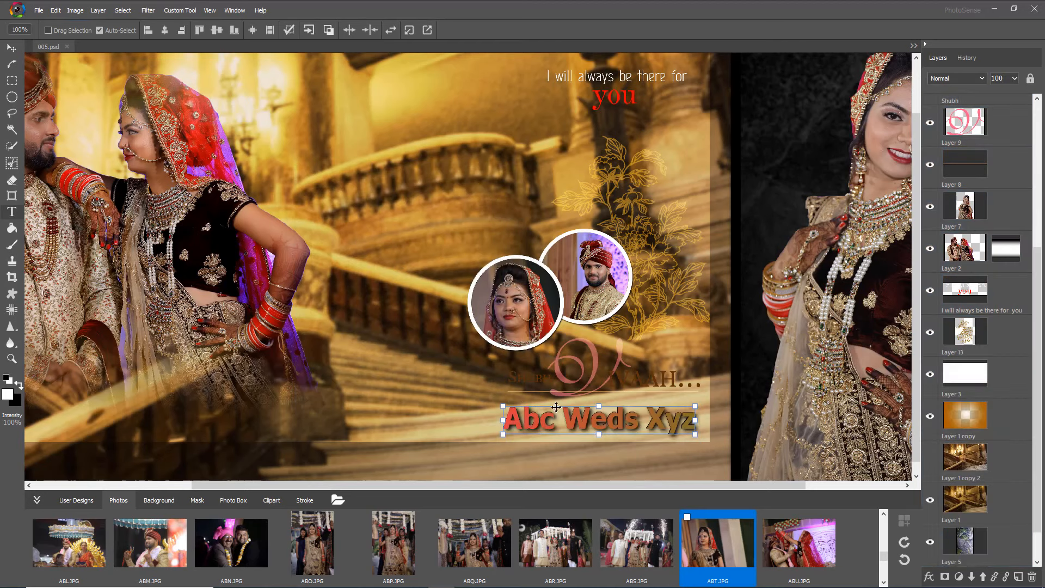
Deselect the text and close the 005.psd page
left_click(597, 455)
scroll(584, 411, "down", 3)
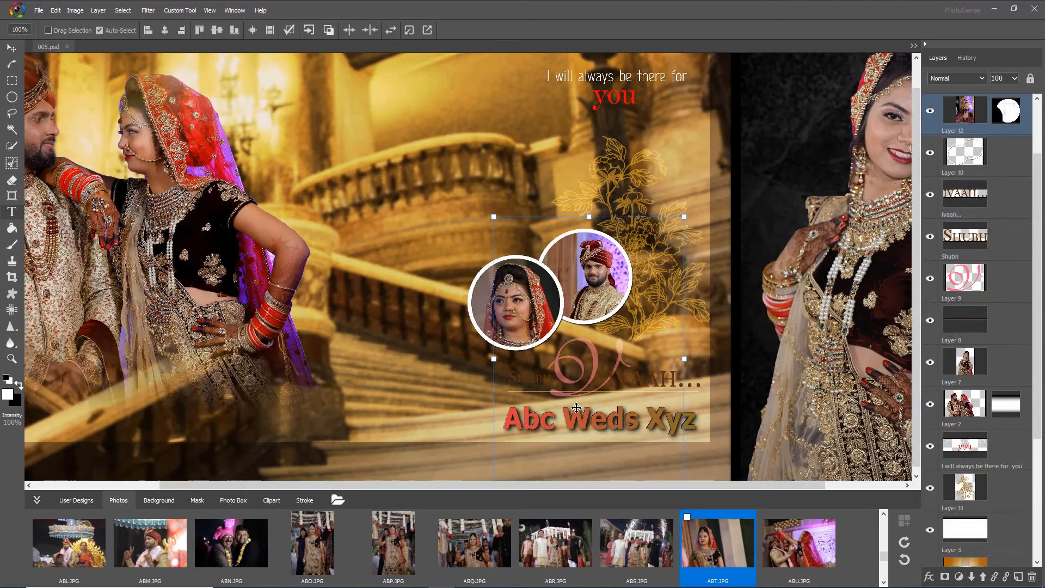
scroll(577, 407, "down", 3)
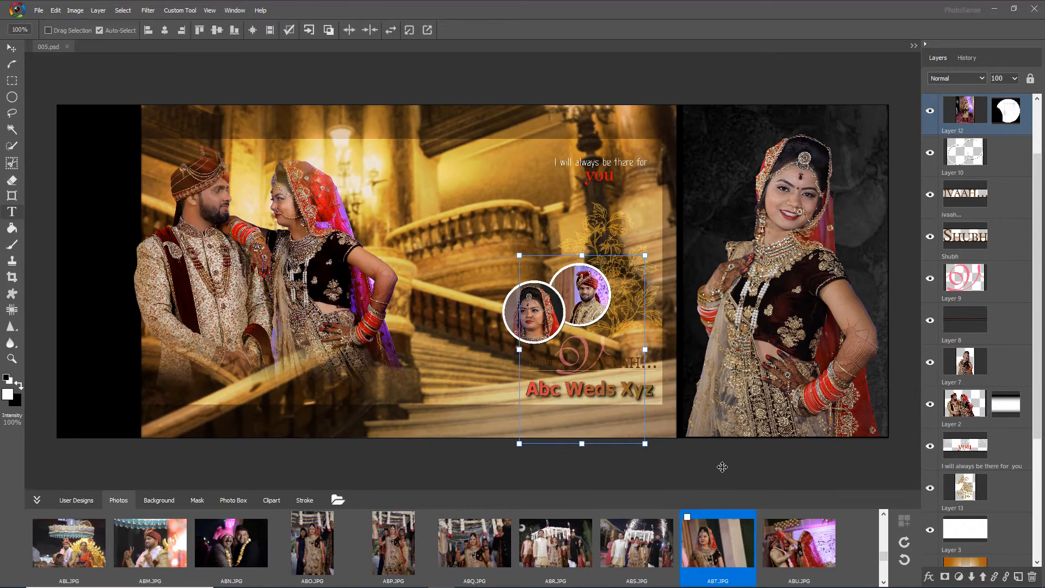
key("ctrl+w")
Create a blank white 36 × 12 inch image at 200 DPI and open the photo folder selection
left_click(39, 10)
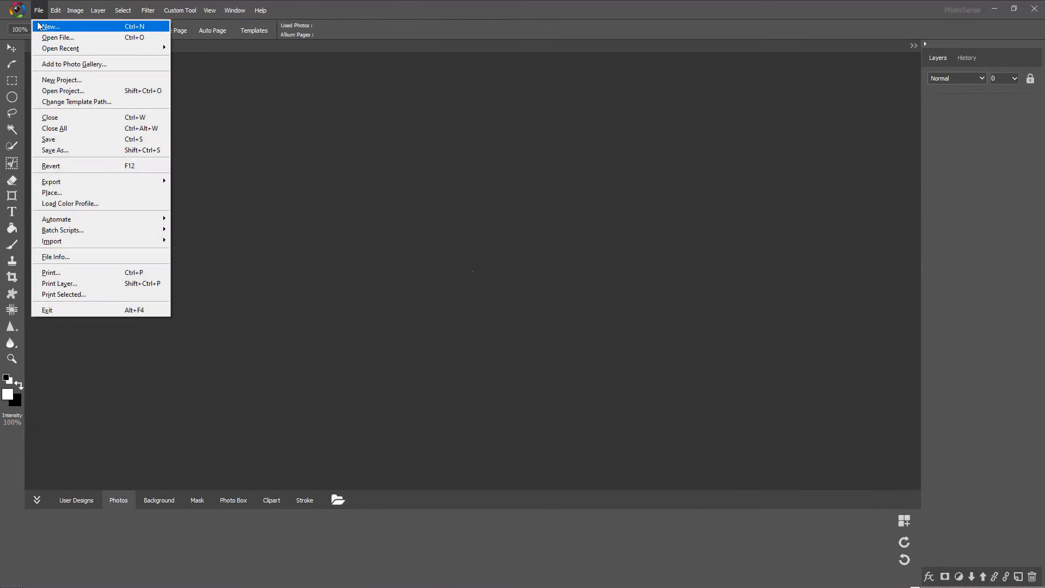
left_click(38, 26)
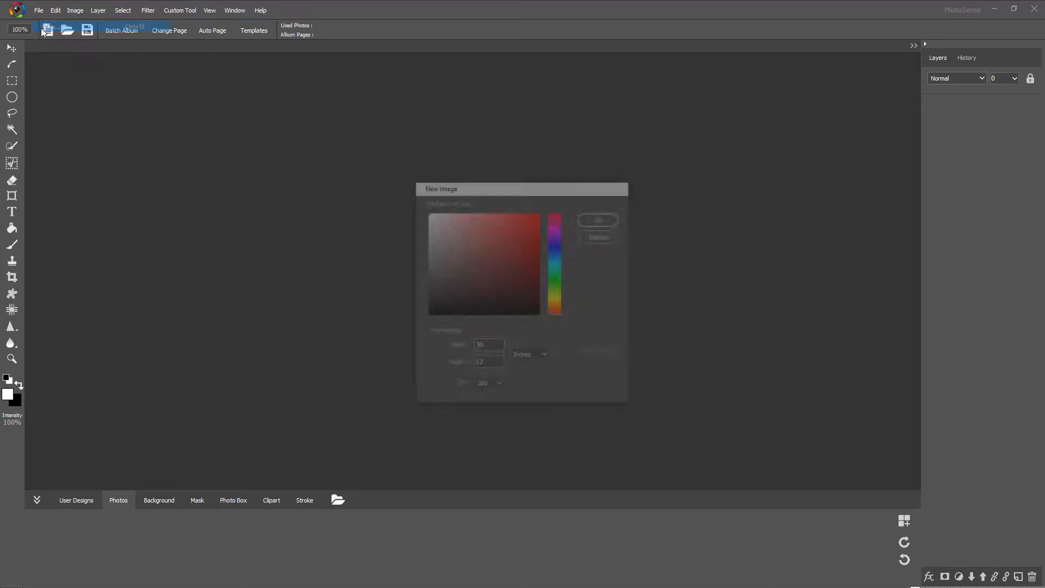
left_click(448, 219)
left_click_drag(448, 221, 313, 182)
left_click(493, 364)
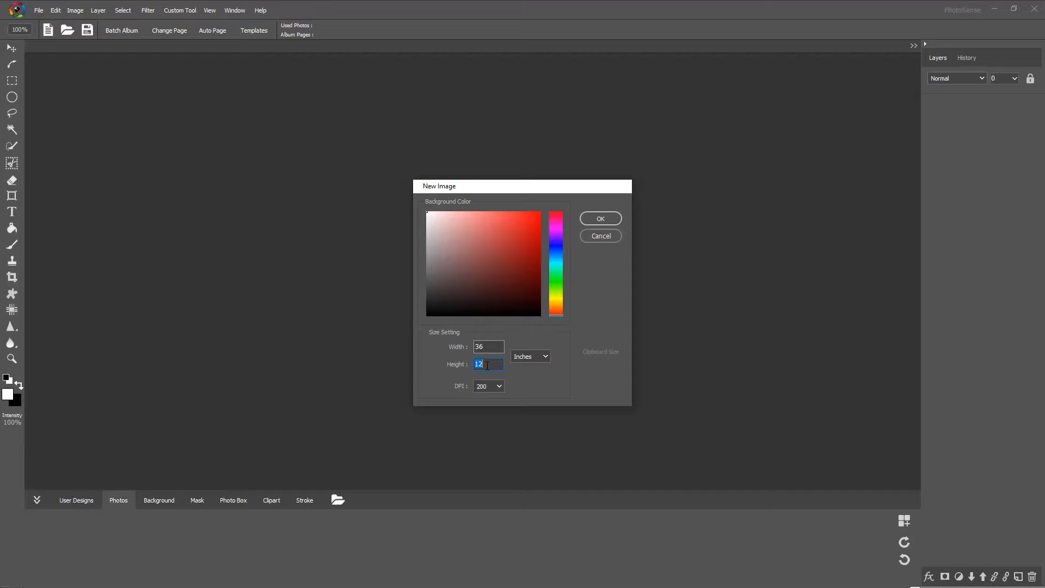
left_click(500, 386)
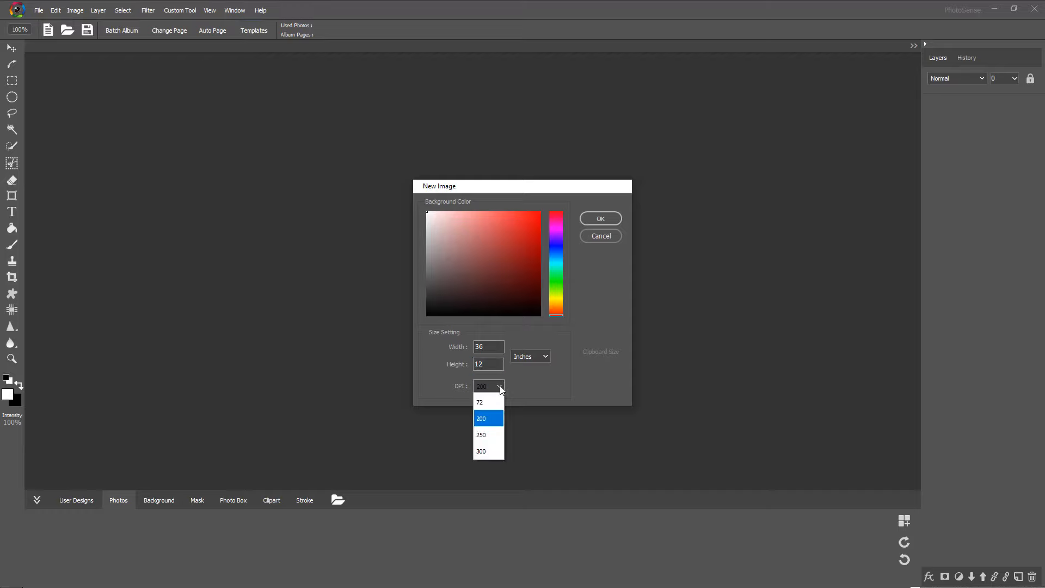
left_click(500, 388)
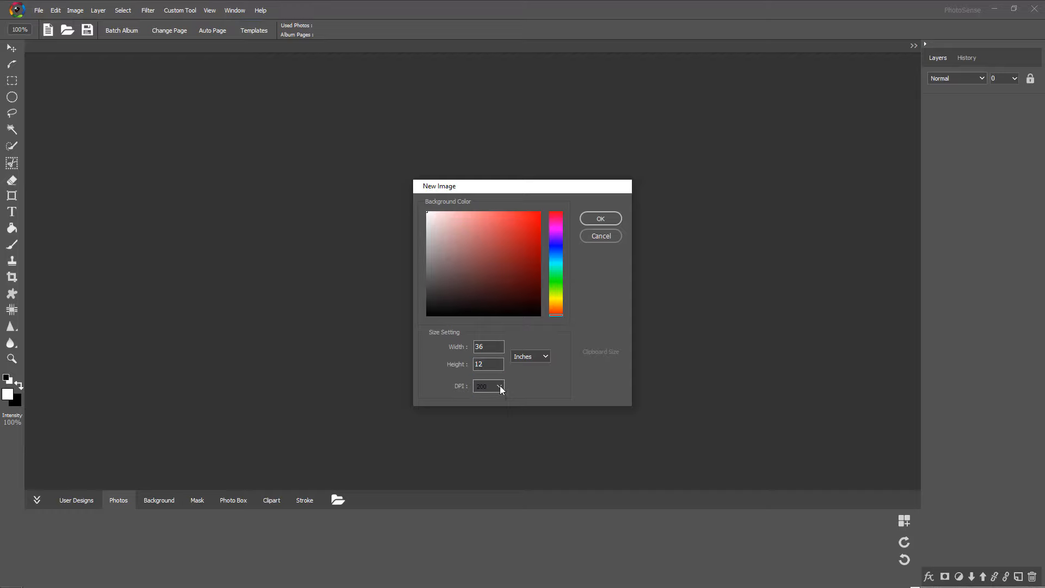
left_click(600, 221)
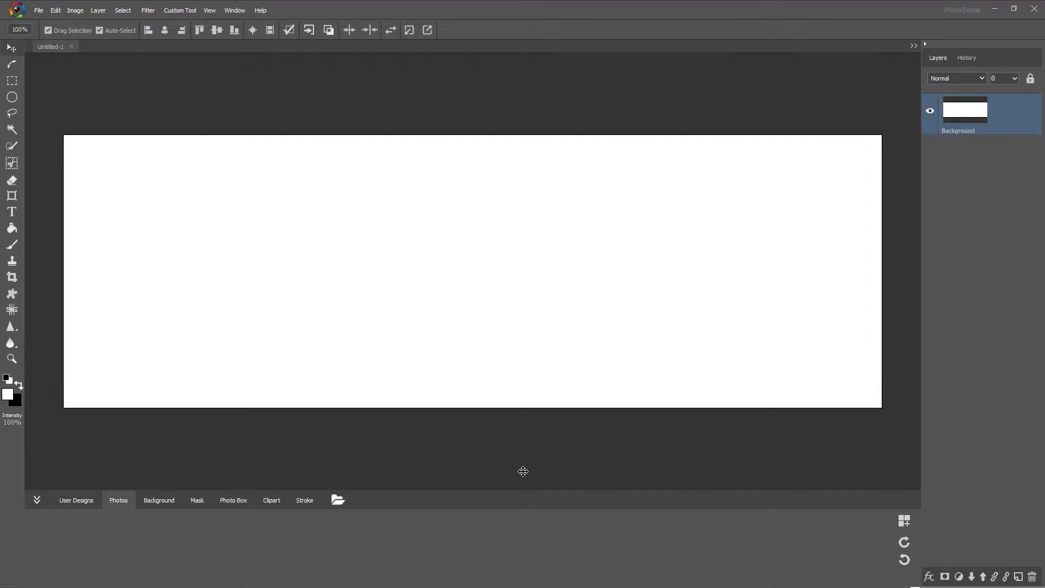
left_click(343, 504)
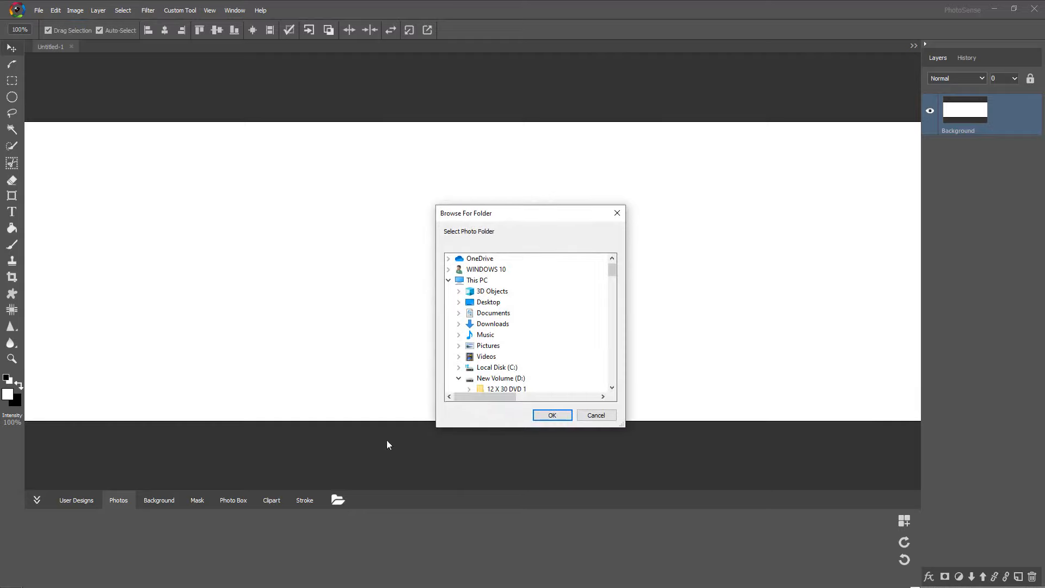
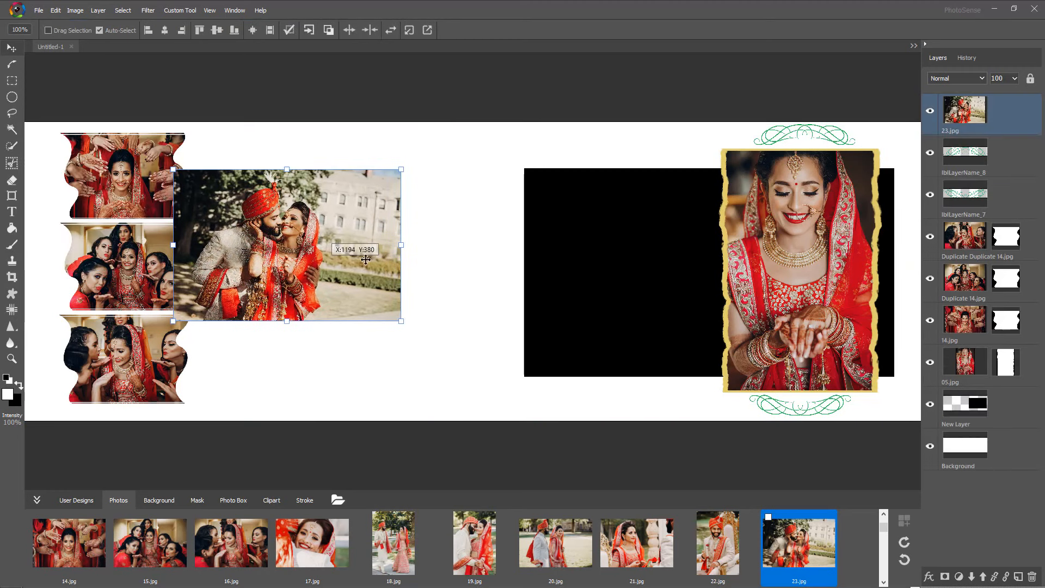
Move the couple photo 23.jpg onto the left part of the black rectangle and apply the oval soft-edged feather mask
left_click_drag(328, 239, 680, 268)
left_click(197, 501)
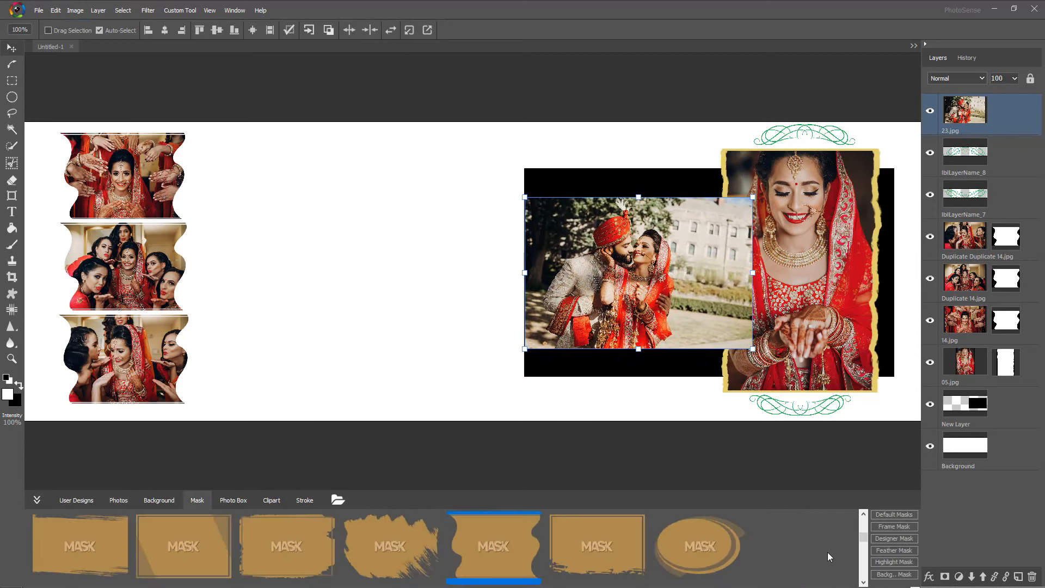
left_click(893, 550)
left_click(707, 547)
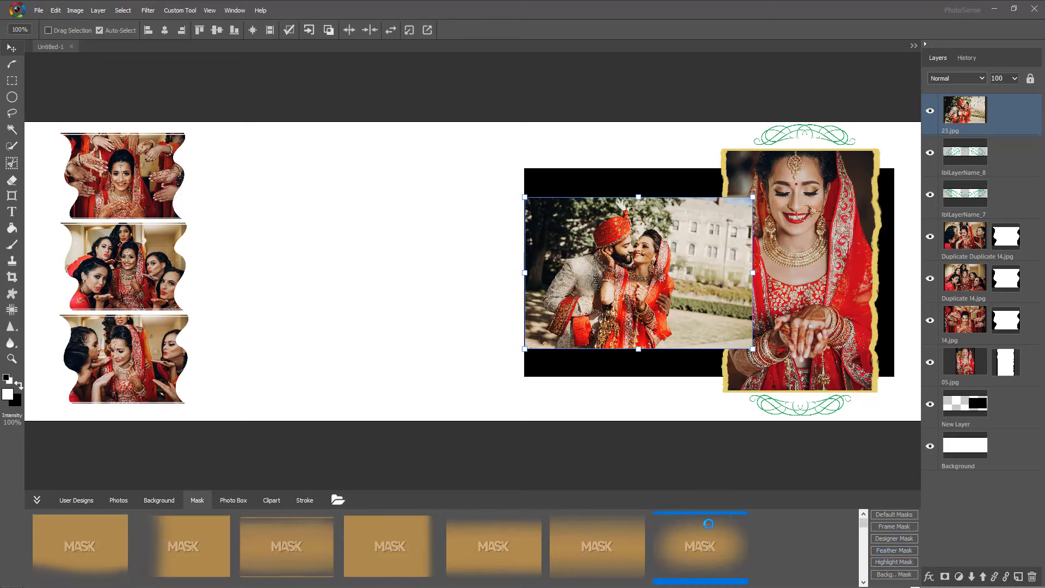
left_click(633, 285)
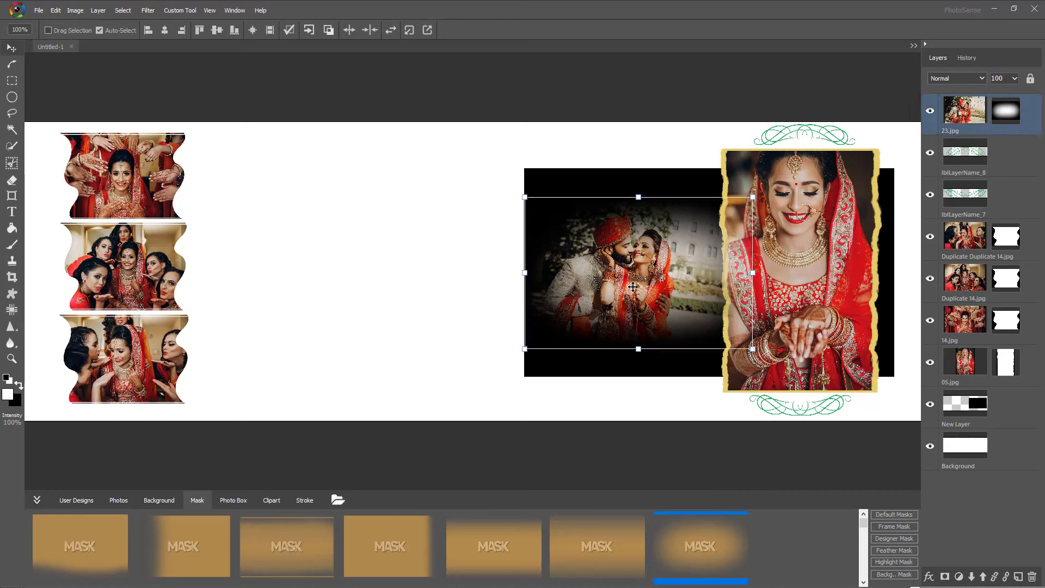
Enlarge the feathered couple photo to about 1989 × 1324 and reposition it on the black rectangle beside the bride's framed portrait
left_click_drag(632, 292, 619, 295)
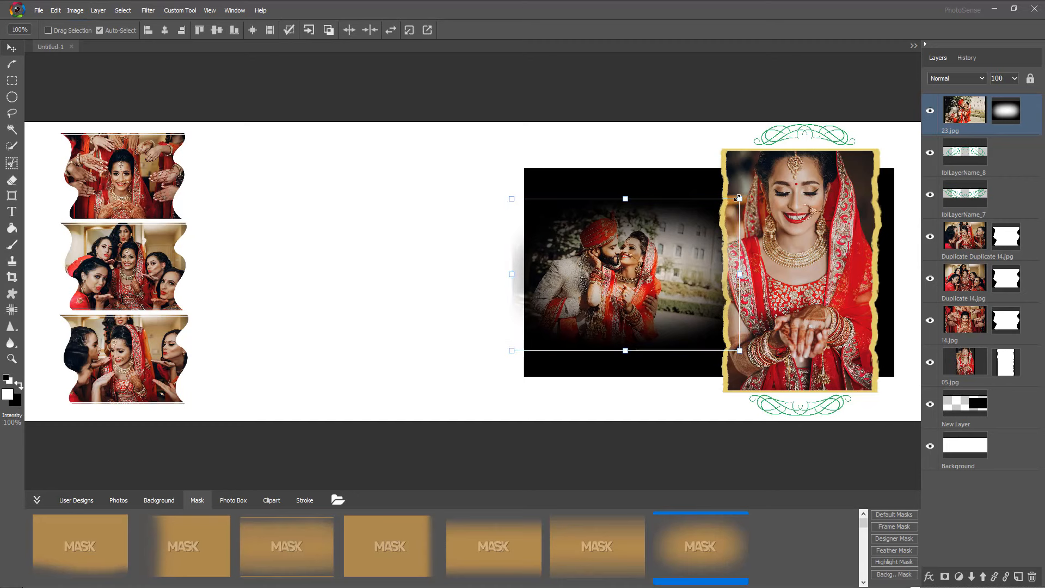
left_click_drag(744, 196, 759, 187)
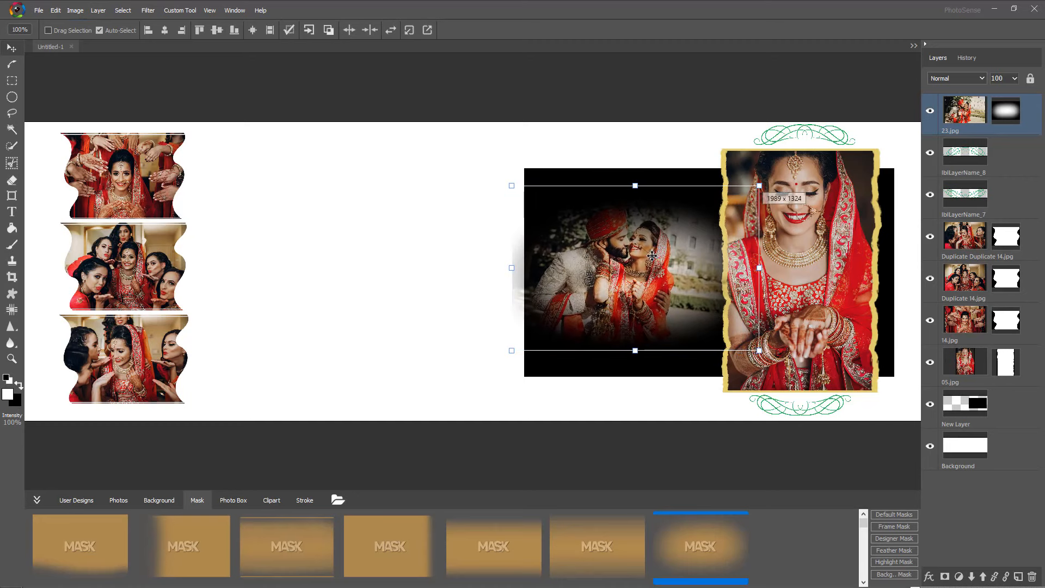
left_click_drag(652, 257, 654, 269)
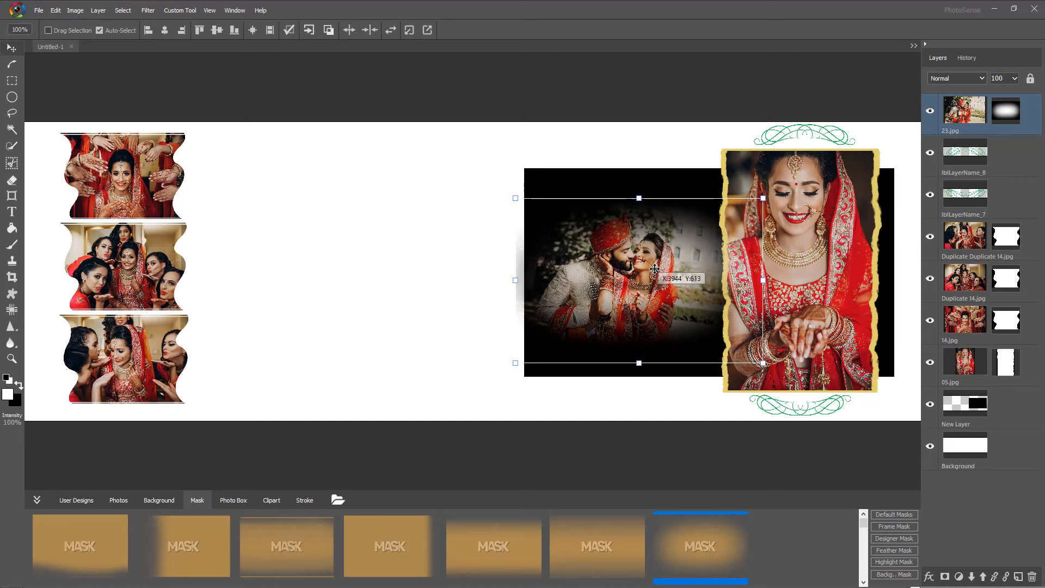
Place photo 28.jpg of the bride on the white area beside the three stacked wavy-edged photos
left_click(651, 455)
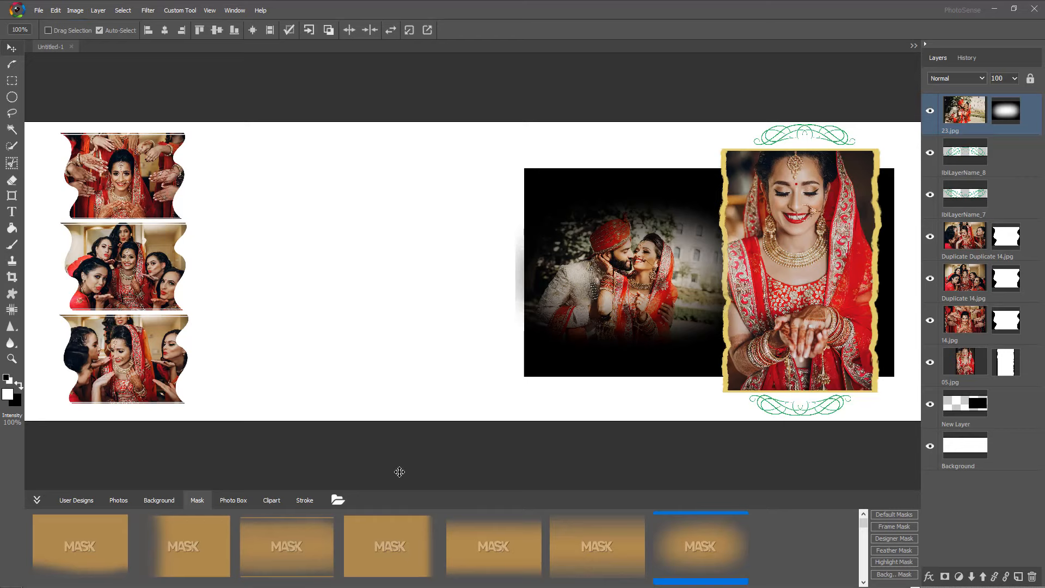
left_click(116, 501)
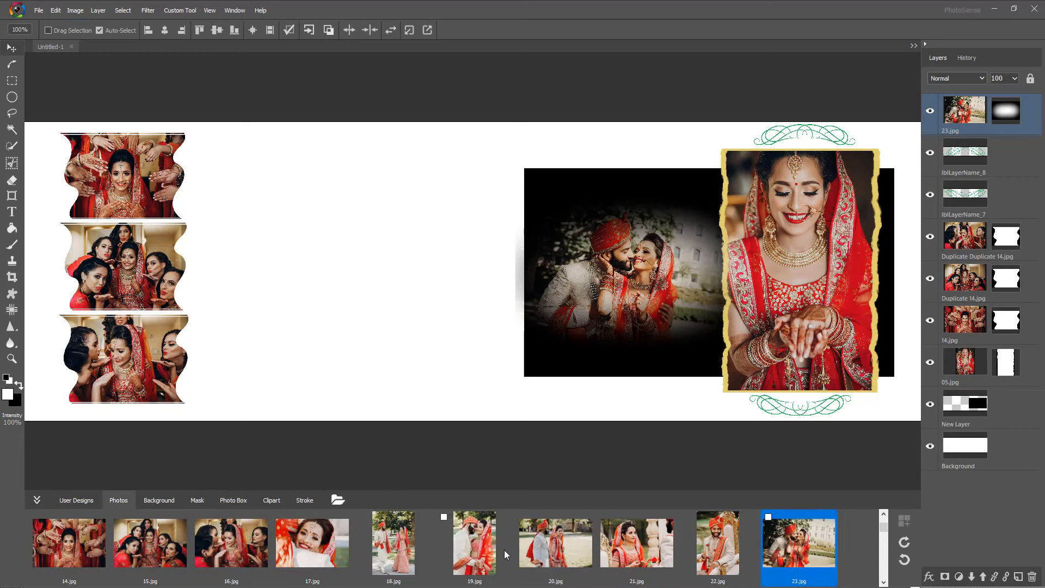
left_click(572, 555)
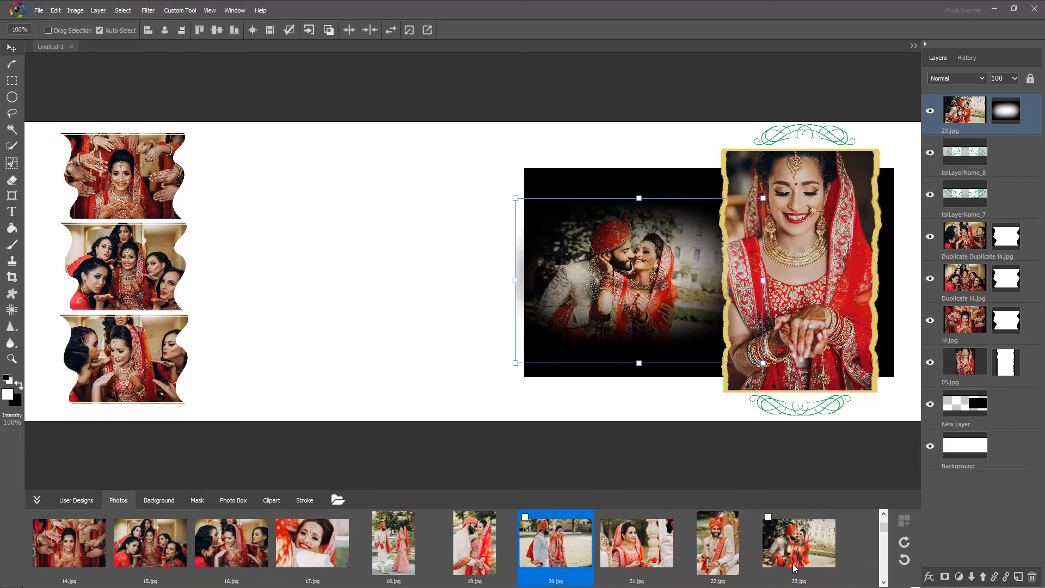
left_click(639, 544)
scroll(639, 544, "down", 3)
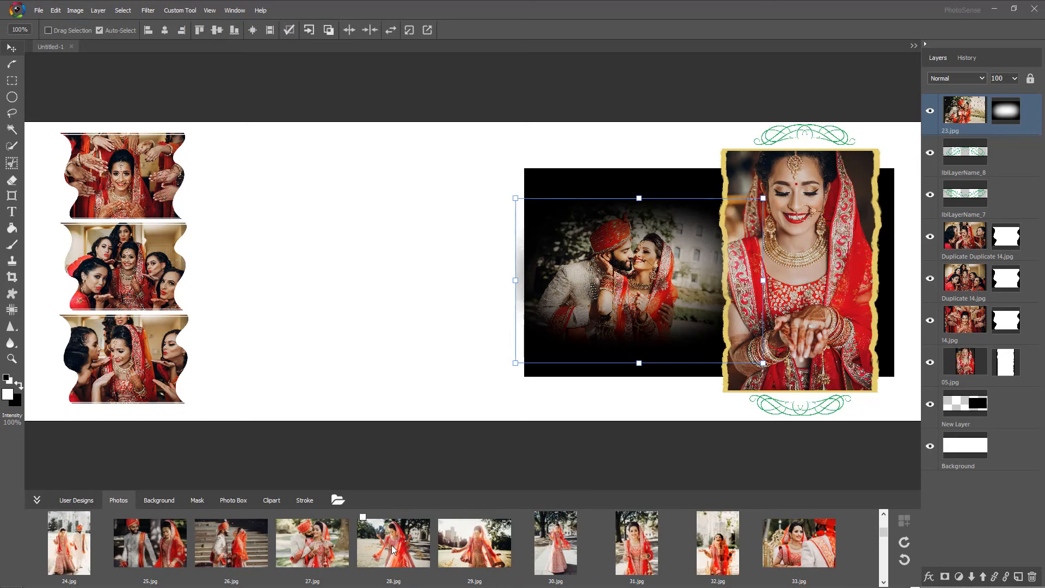
left_click(393, 548)
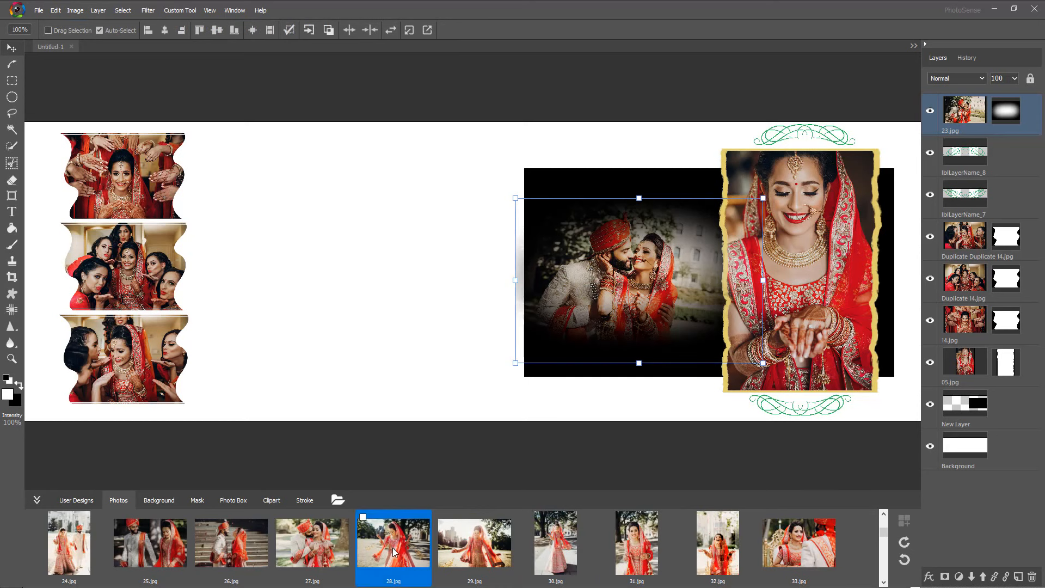
left_click_drag(393, 547, 338, 292)
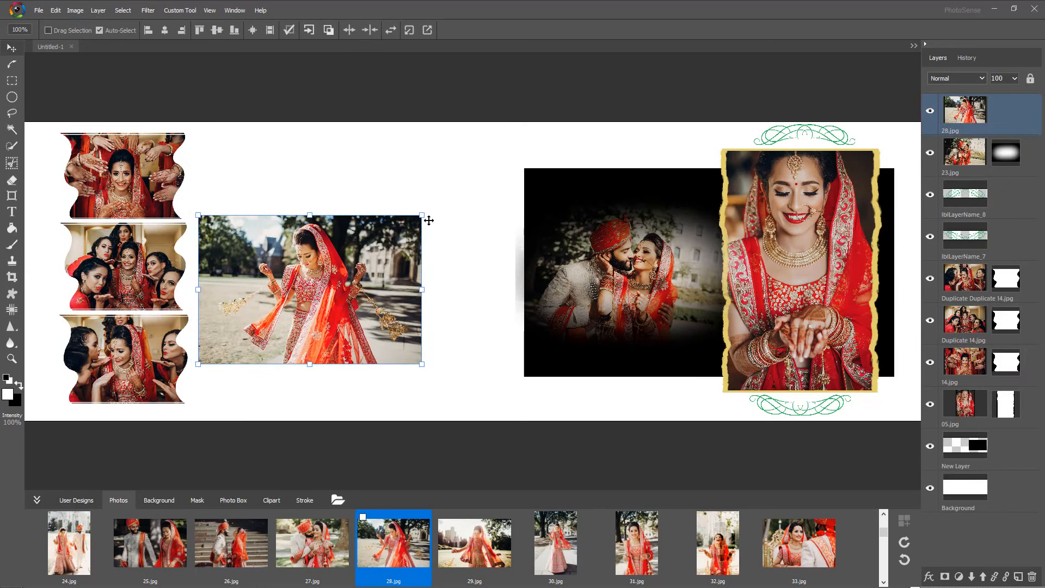
Enlarge the 28.jpg photo to about 2444 × 1625, move it slightly lower and apply the feather mask that fades its left side
left_click_drag(474, 162, 503, 130)
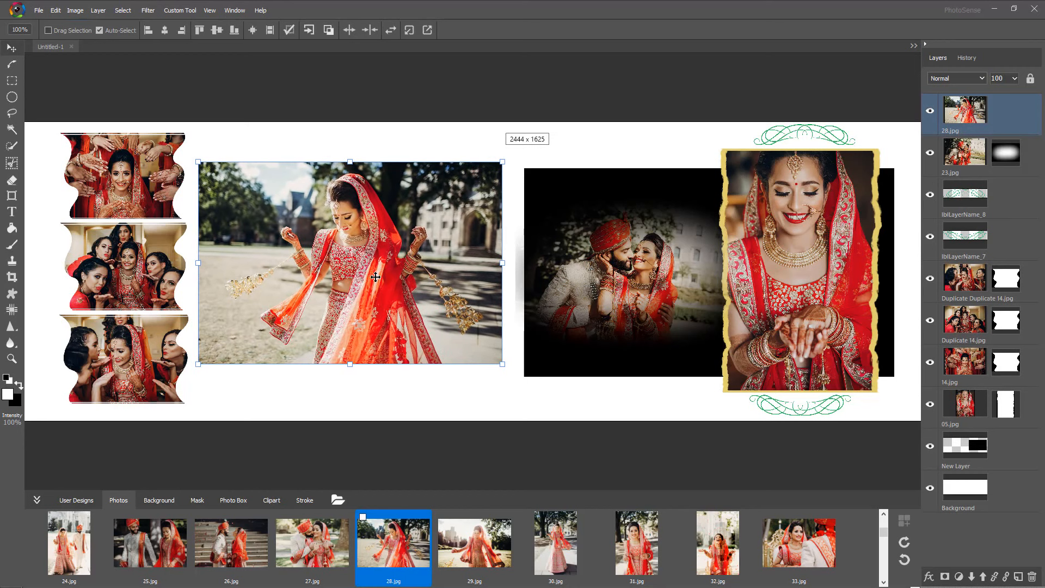
left_click_drag(375, 277, 372, 288)
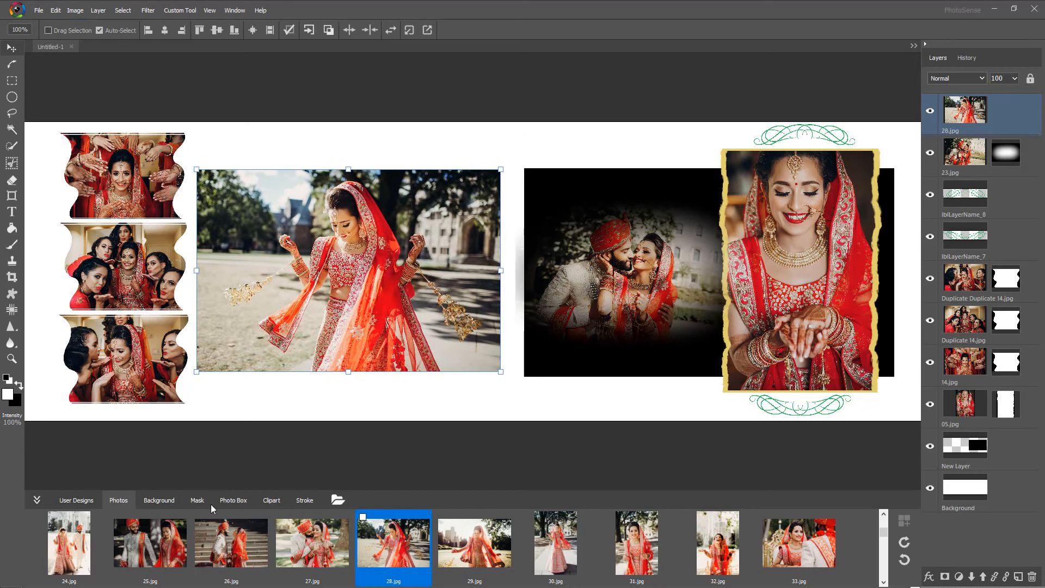
left_click(197, 504)
double_click(197, 547)
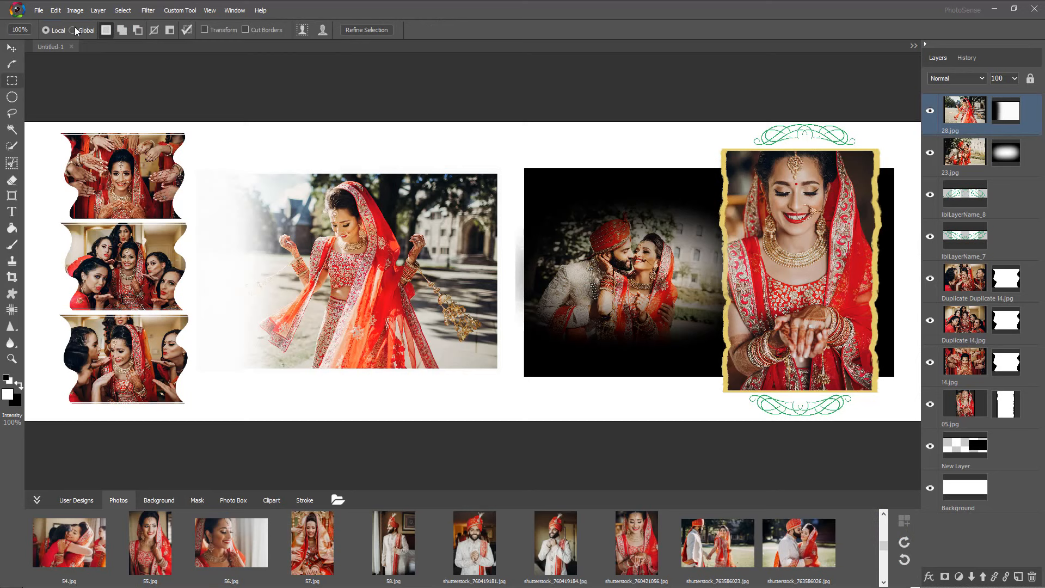
Marquee-select a full-height vertical strip across the middle of the 28.jpg photo and add a new layer just above the background
left_click(75, 30)
left_click_drag(297, 120, 456, 468)
left_click(1018, 577)
key("v")
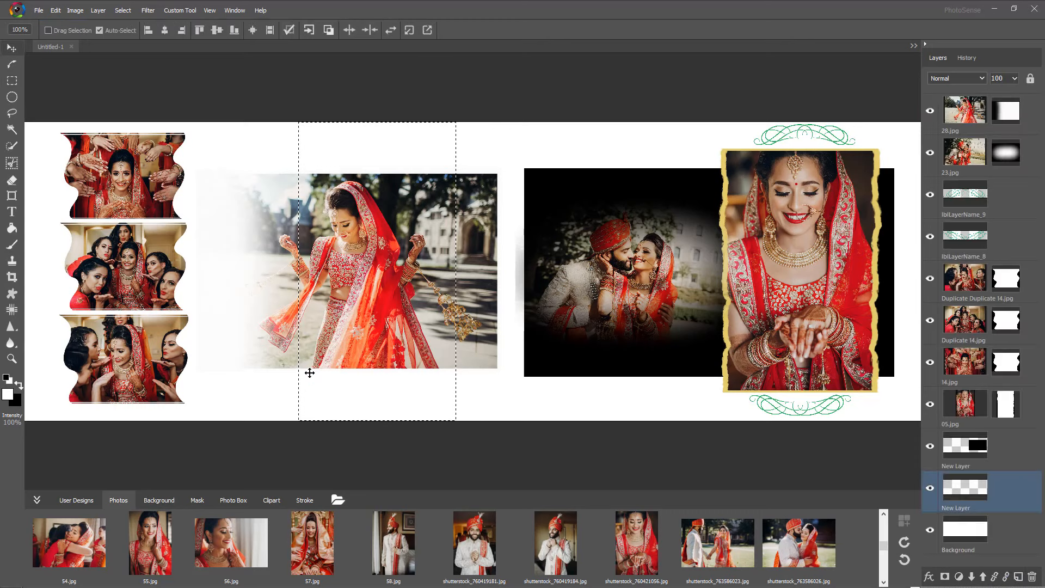
Set the background colour to grey 646262 and fill the selected vertical strip with it
left_click(15, 402)
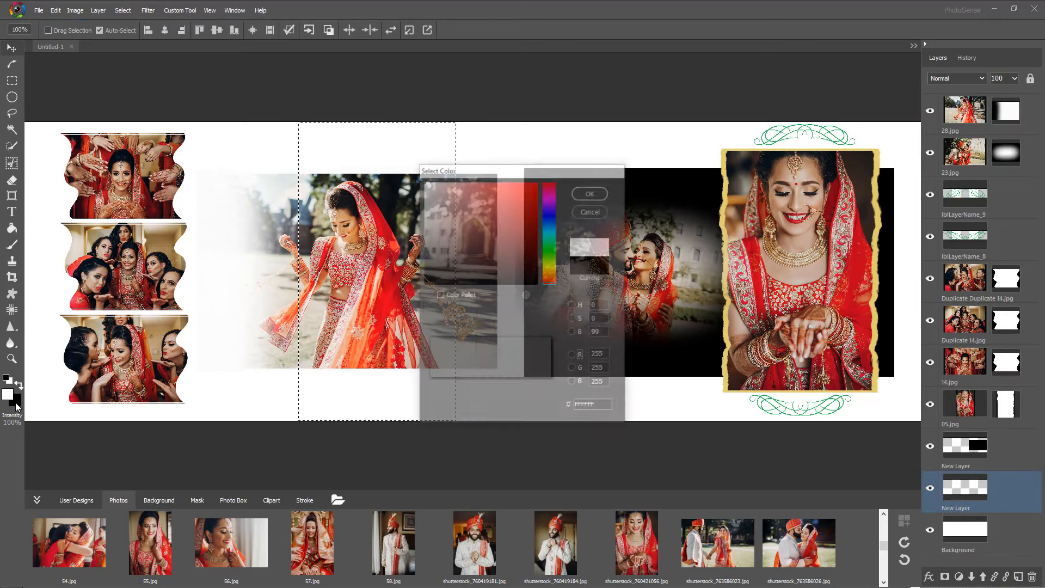
left_click(451, 263)
mouse_move(452, 265)
left_mouse_down()
mouse_move(469, 270)
mouse_move(429, 244)
left_mouse_up()
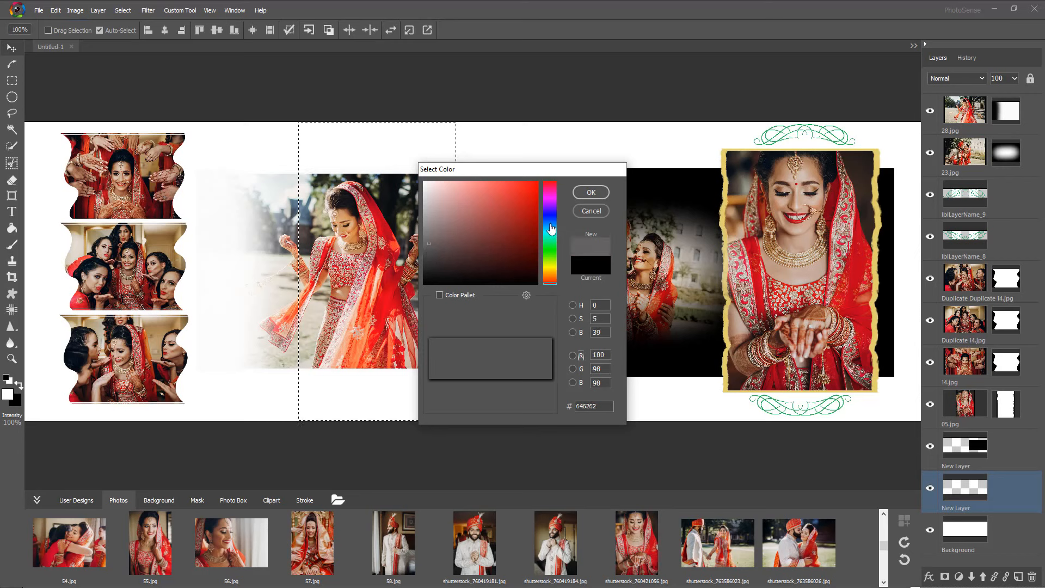
left_click(591, 192)
key("alt+BackSpace")
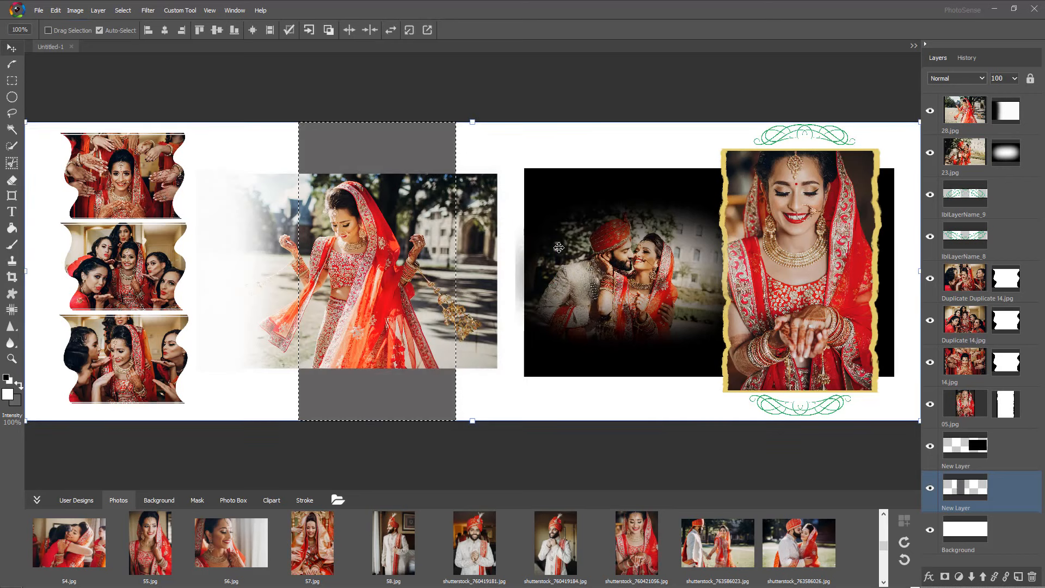
Clear the selection and shift the grey strip slightly left behind the bride photo
left_click(15, 78)
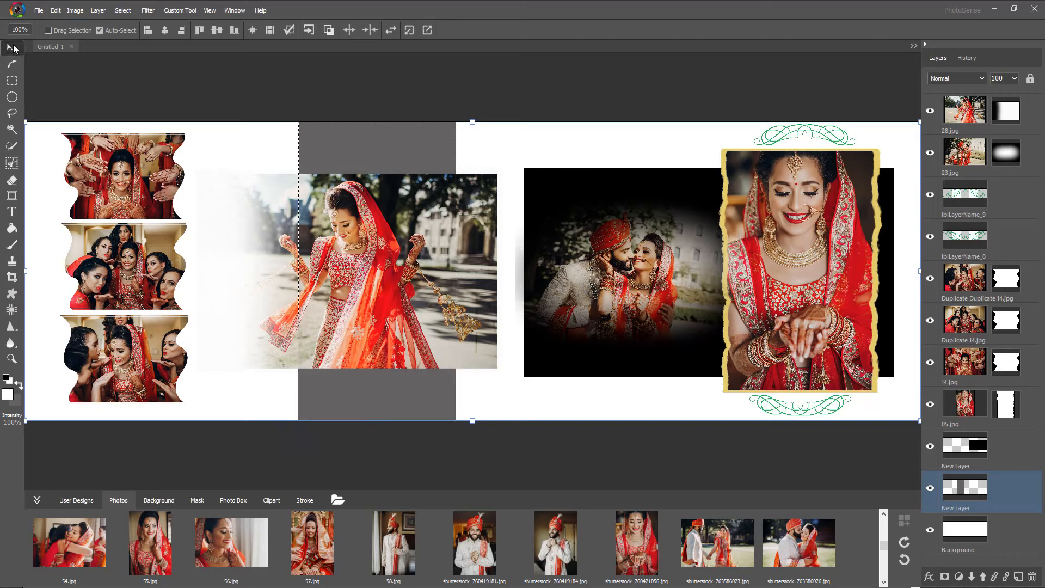
left_click(383, 141)
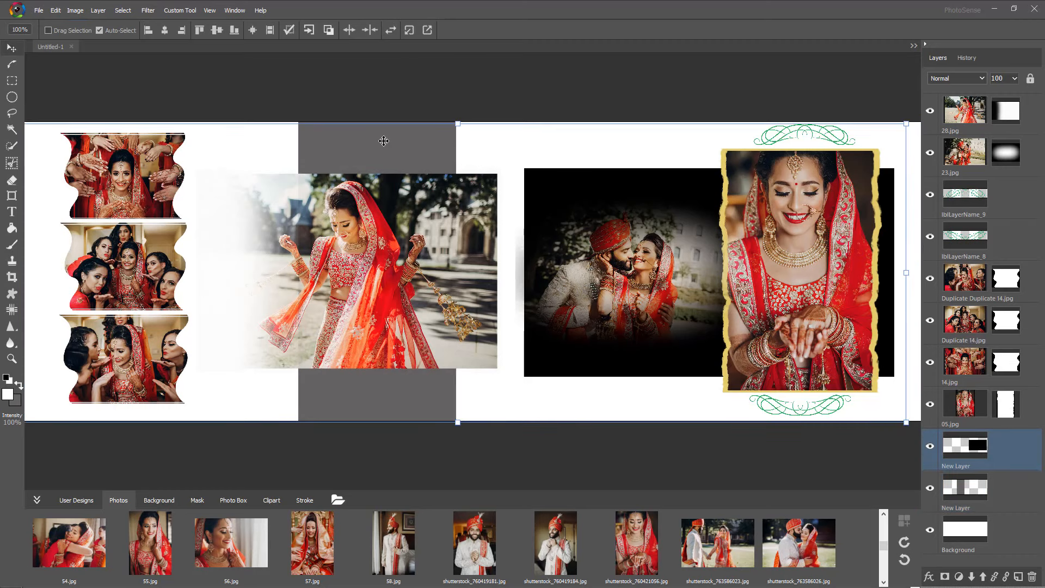
left_click_drag(383, 141, 386, 142)
left_click(458, 80)
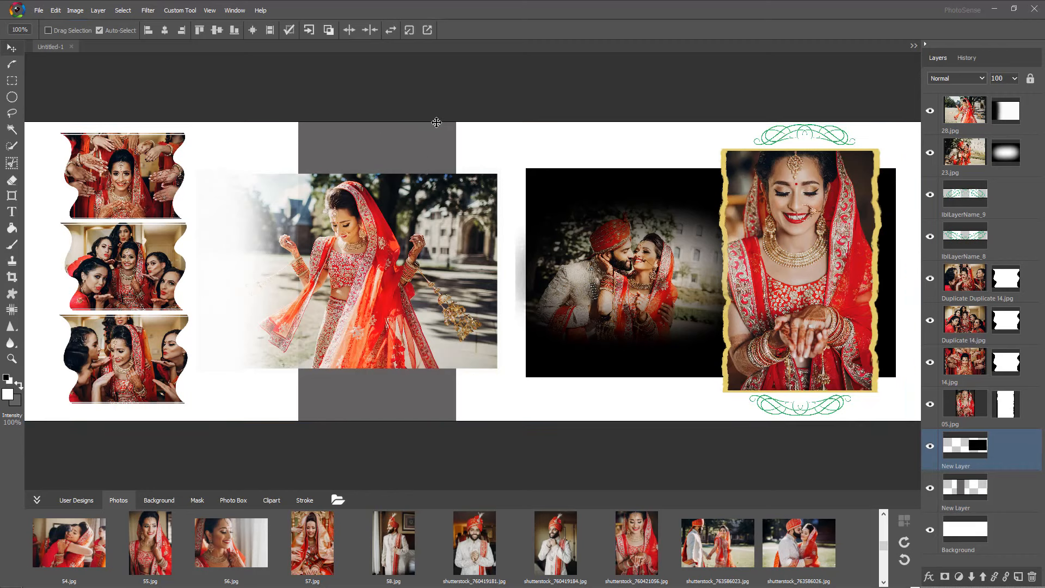
left_click(436, 122)
Delete the green ornaments below and above the gold-framed bride portrait
left_click(811, 411)
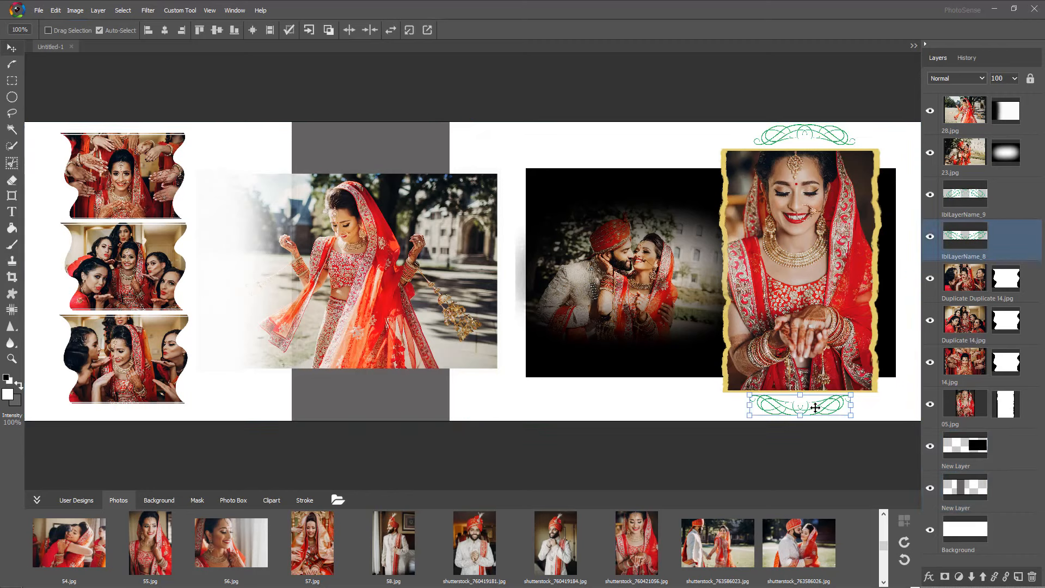
key("Delete")
left_click(824, 133)
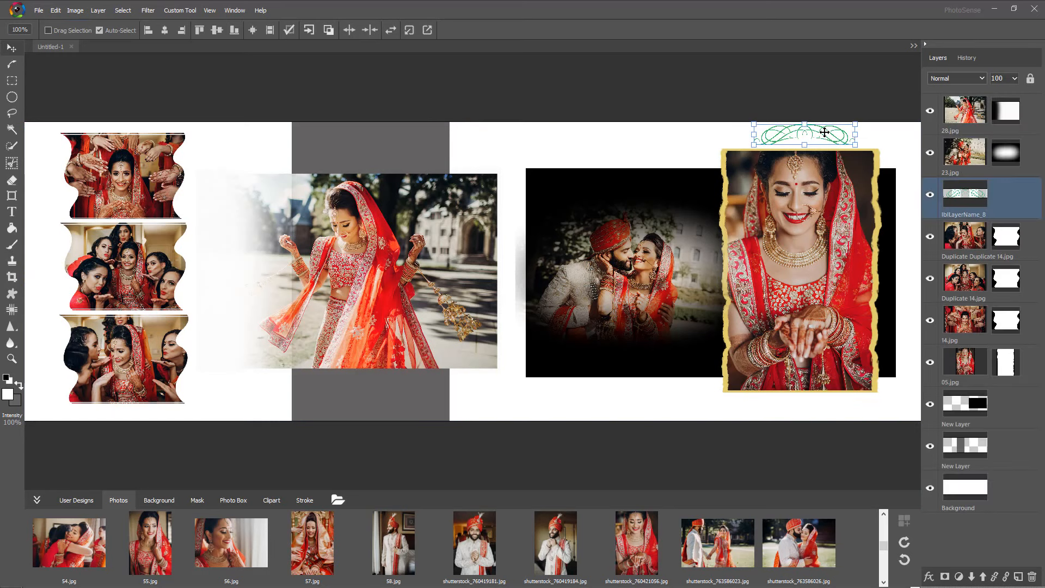
key("Delete")
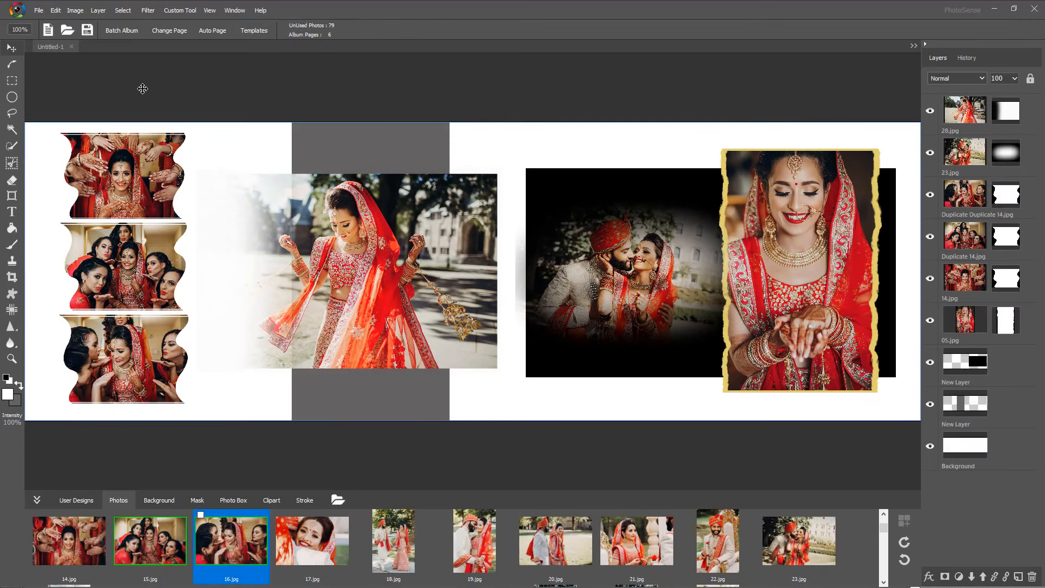
Open 002.psd from the Wedding Logo 400 Logo folder inside INSIDELOGIC SOFTWARE BACKUP on Local Disk (E:)
left_click(38, 10)
left_click(50, 40)
left_click(129, 28)
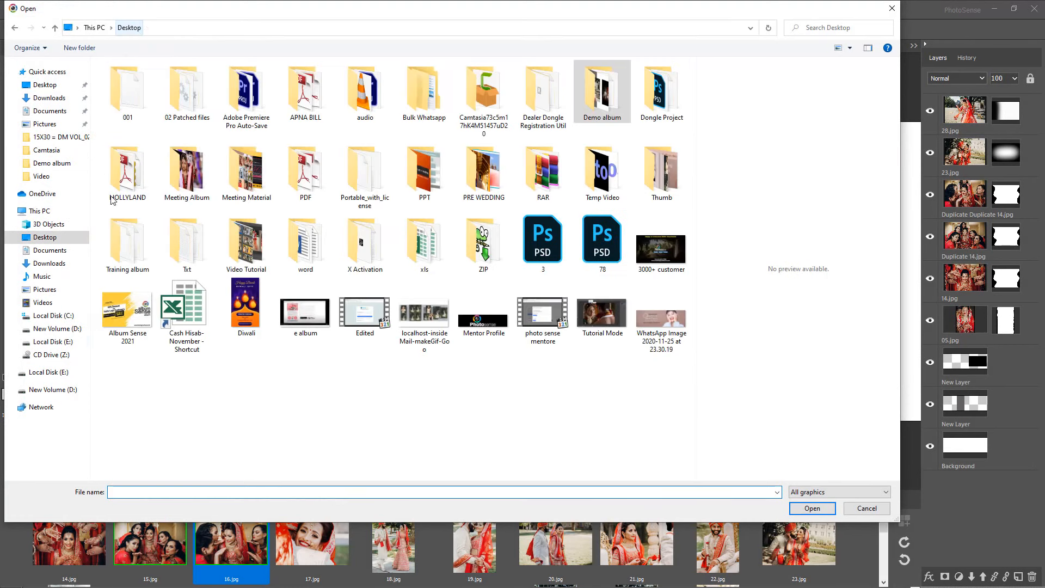
left_click(52, 341)
double_click(120, 170)
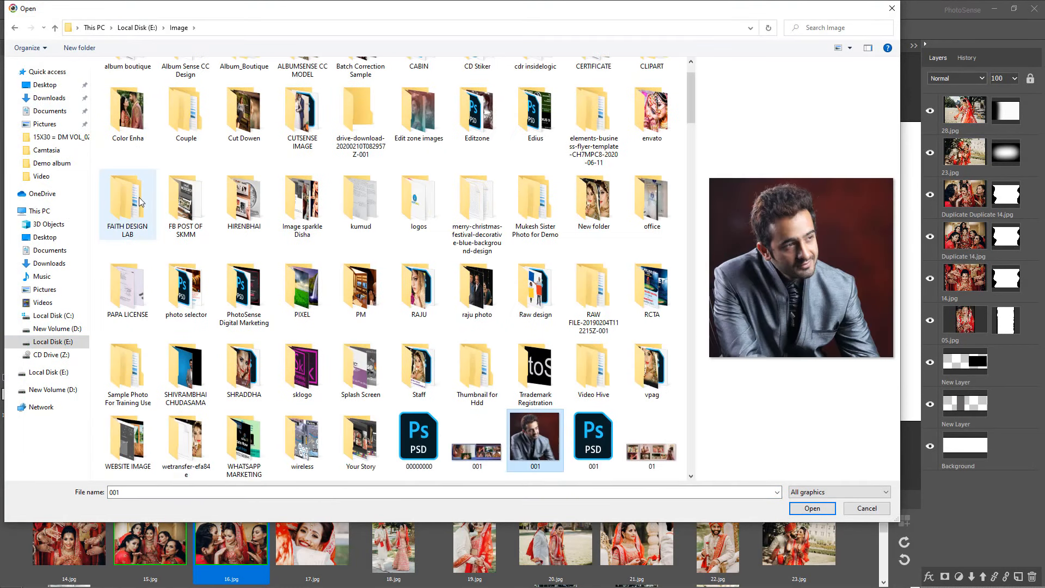
key("BackSpace")
double_click(137, 211)
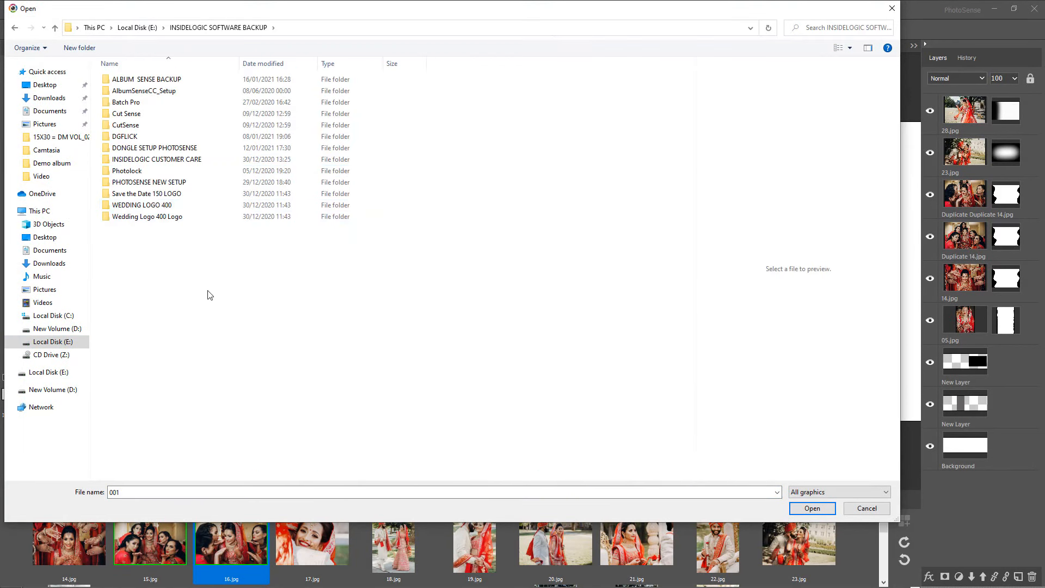
double_click(159, 213)
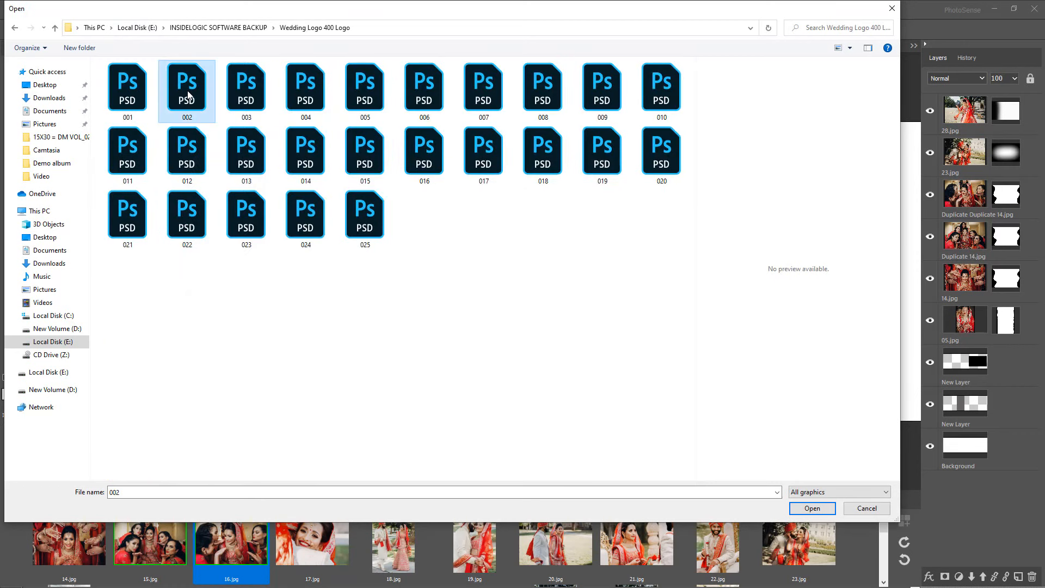
double_click(187, 92)
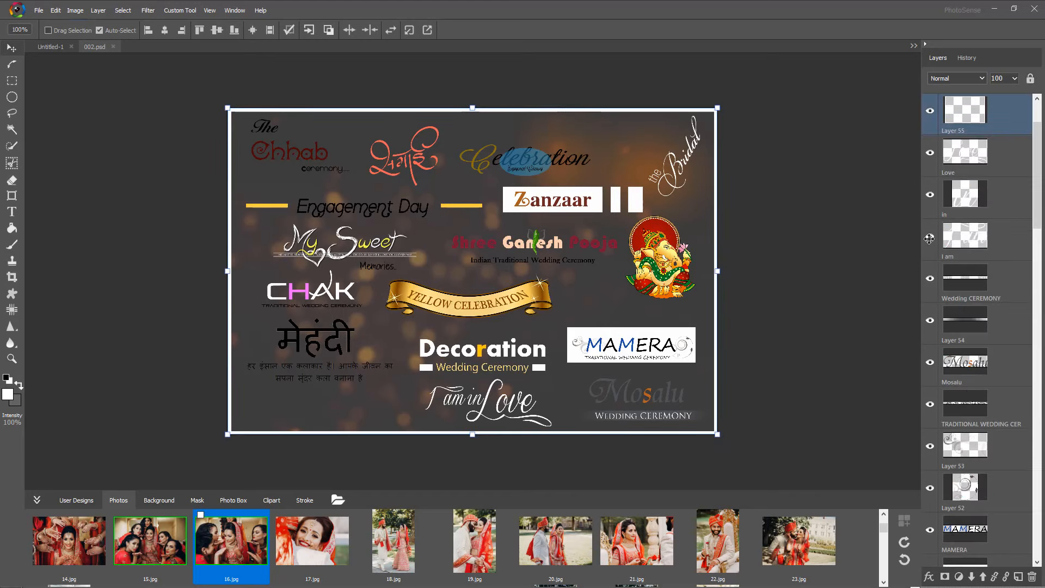
Toggle the Love layer's visibility to check it, and hide the white frame on Layer 55
left_click(930, 153)
left_click(930, 153)
left_click(931, 153)
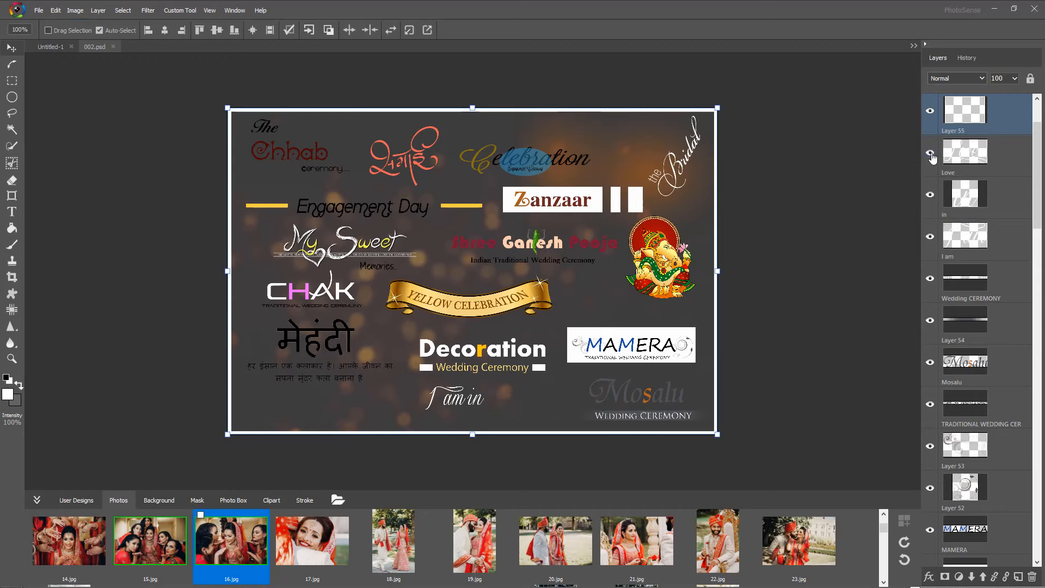
left_click(931, 111)
left_click(931, 111)
left_click(931, 111)
Pick the Celebration text layer in the logo sheet, load its outline as a selection and copy it
left_click(661, 416)
left_click(557, 158)
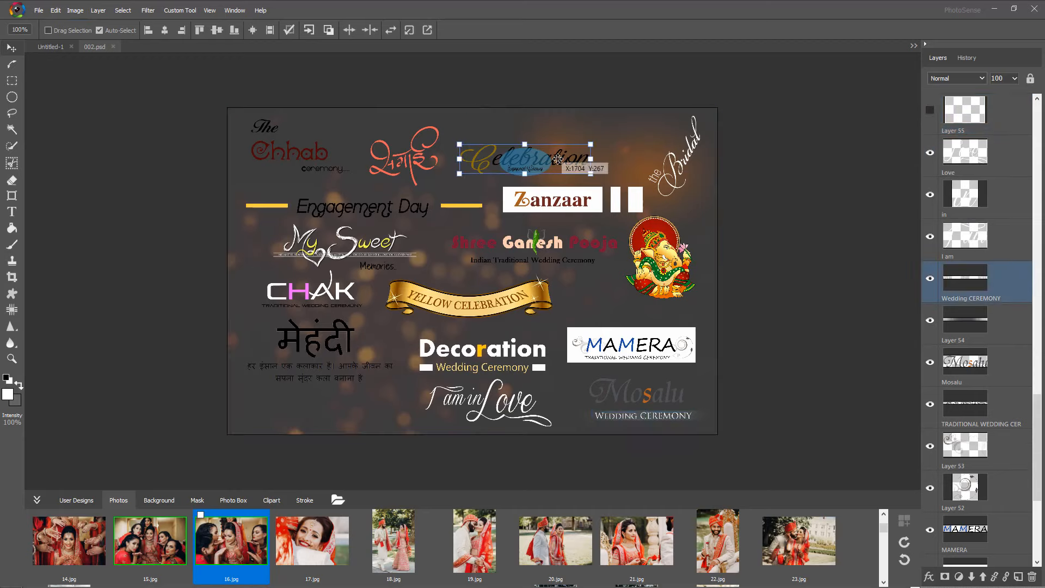
right_click(561, 162)
left_click(558, 159)
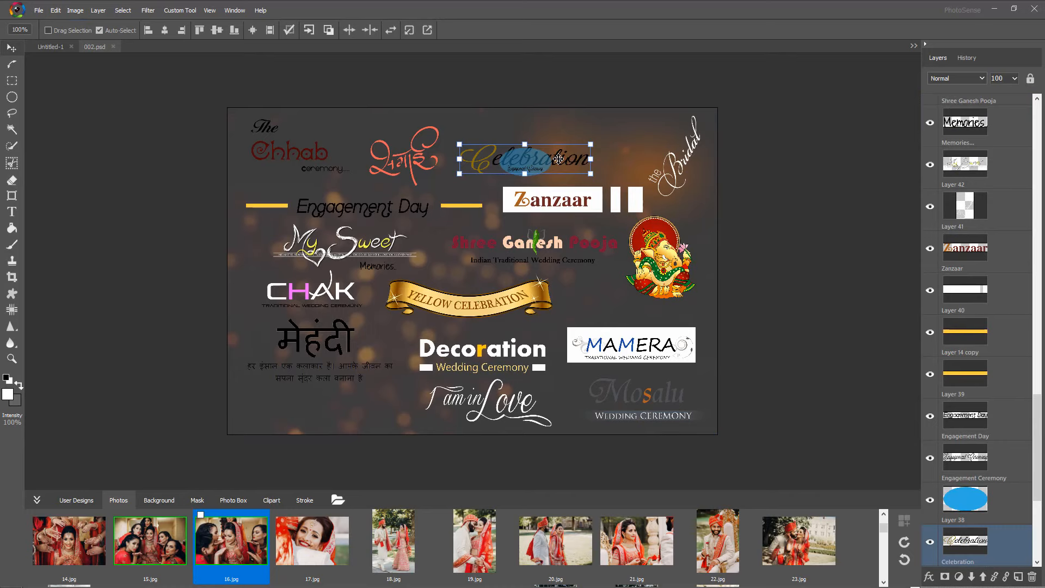
left_click(968, 545, "ctrl")
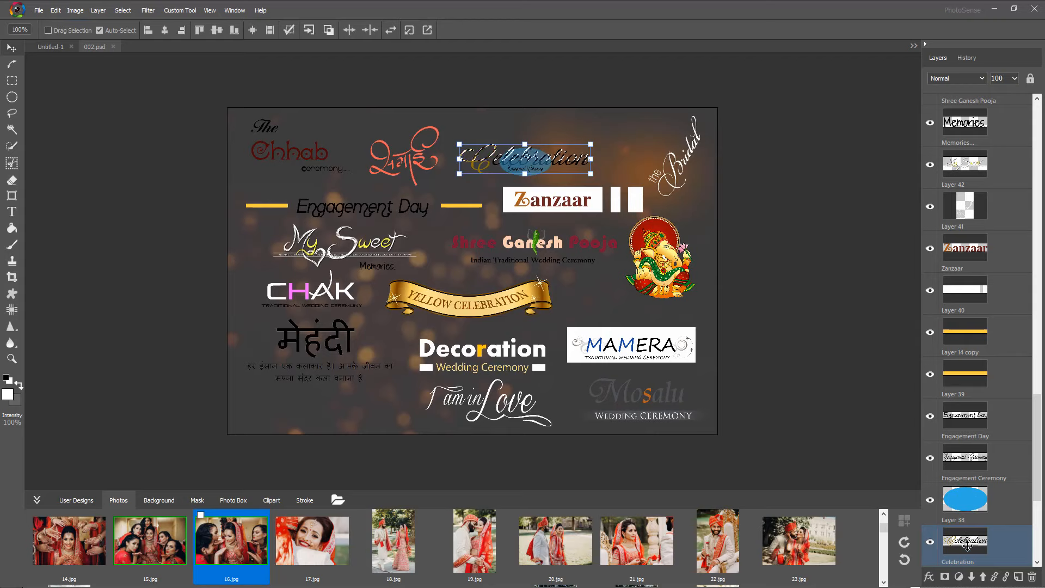
left_click(56, 10)
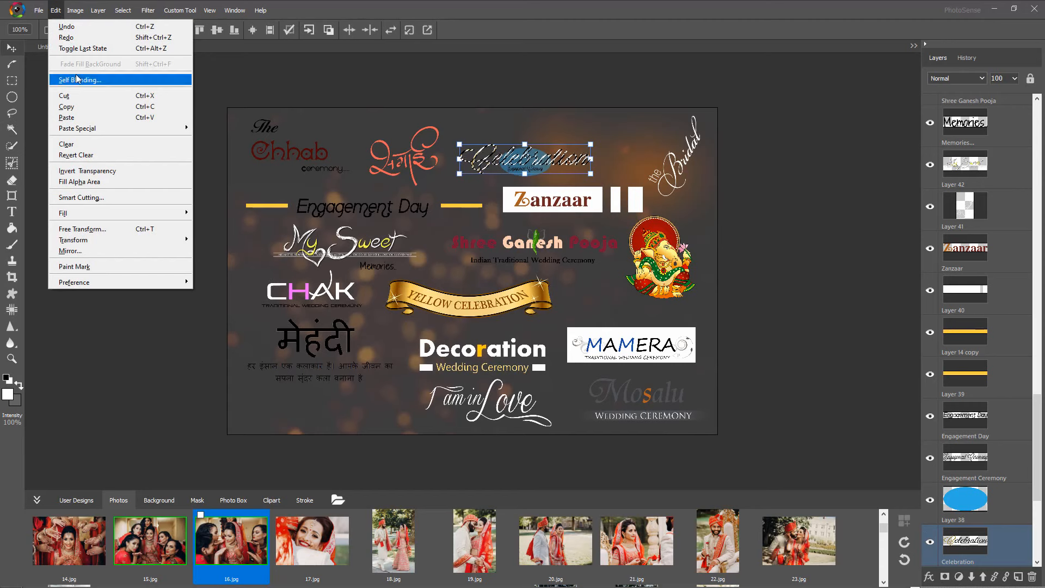
left_click(89, 107)
Paste the Celebration lettering into the album page and move it directly below the gold-framed bride portrait
left_click(51, 46)
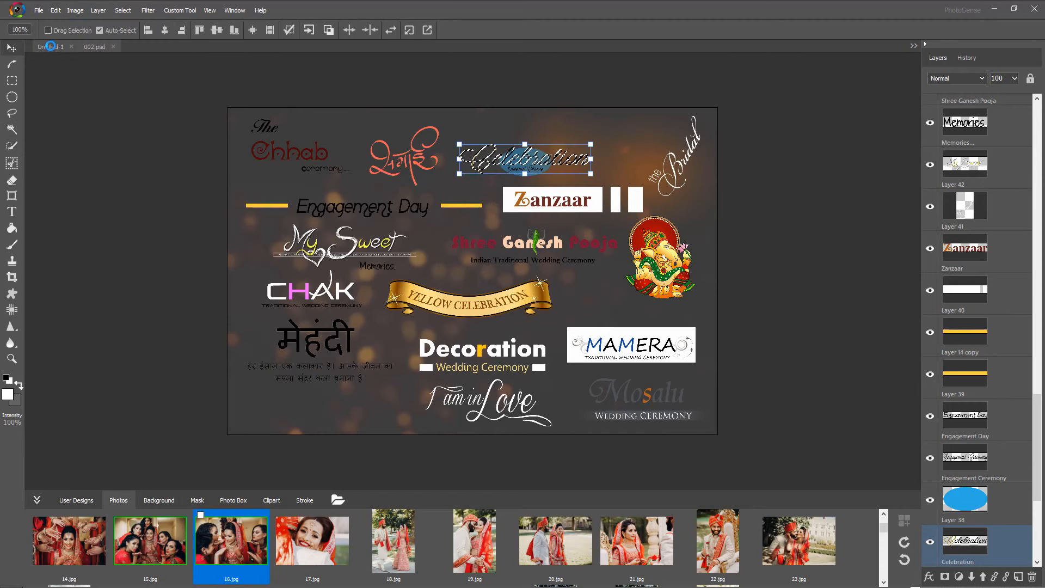
key("ctrl+v")
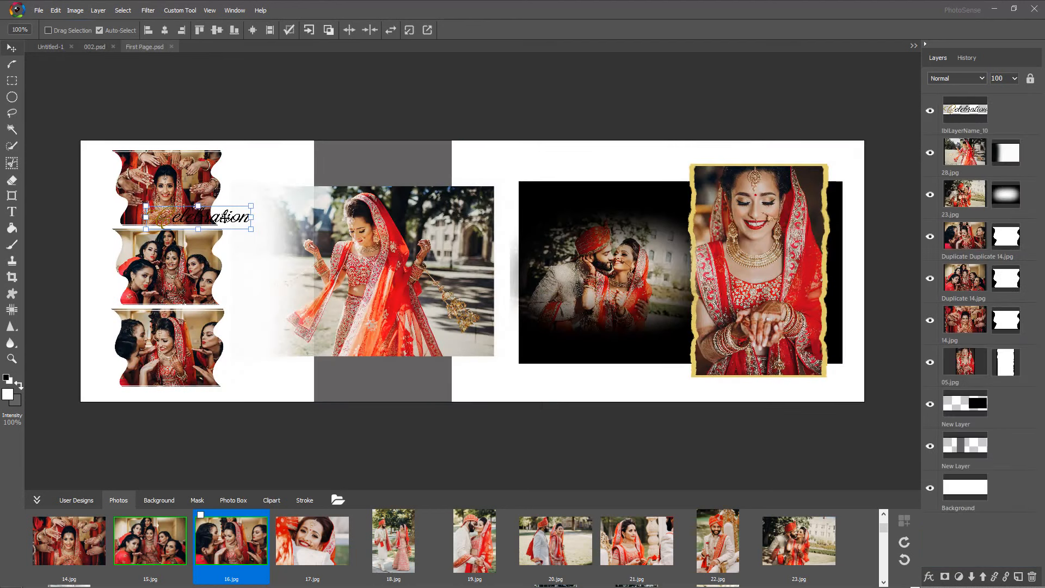
left_click_drag(224, 218, 784, 387)
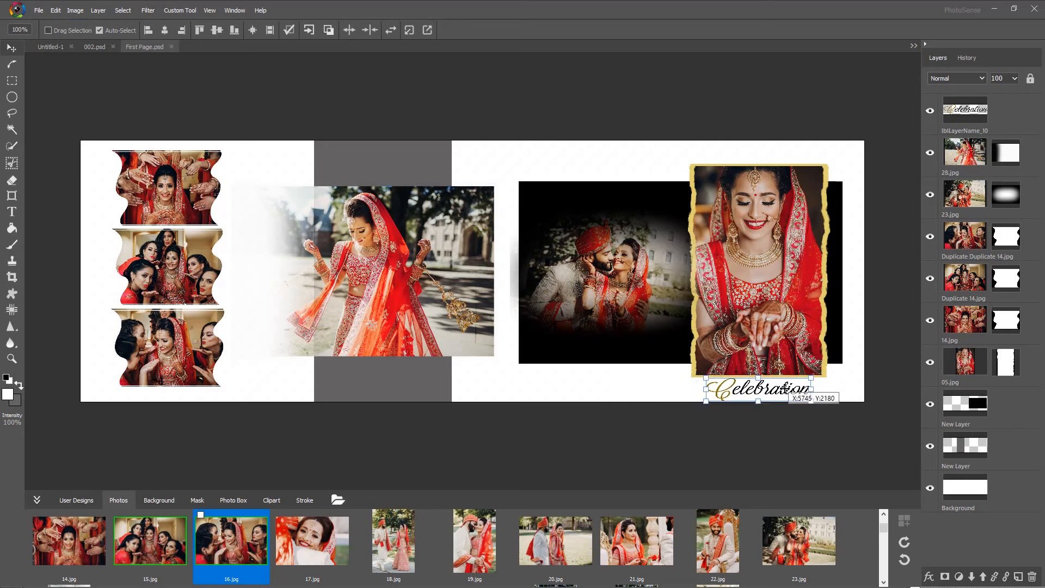
Hide the white frame on Layer 55 in 002.psd, load the Bridal lettering's outline as a selection and copy it
left_click(91, 48)
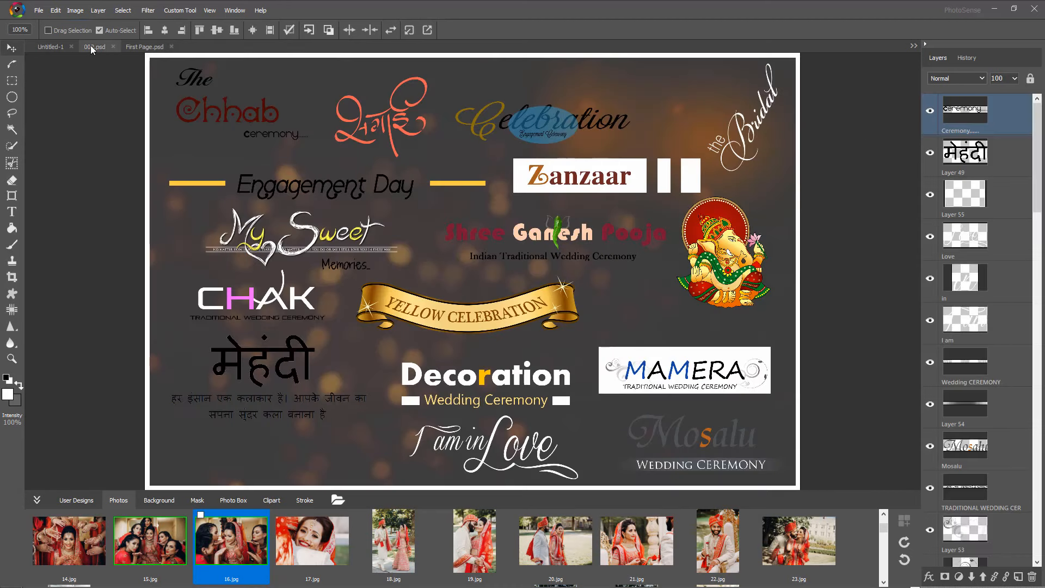
left_click(966, 180)
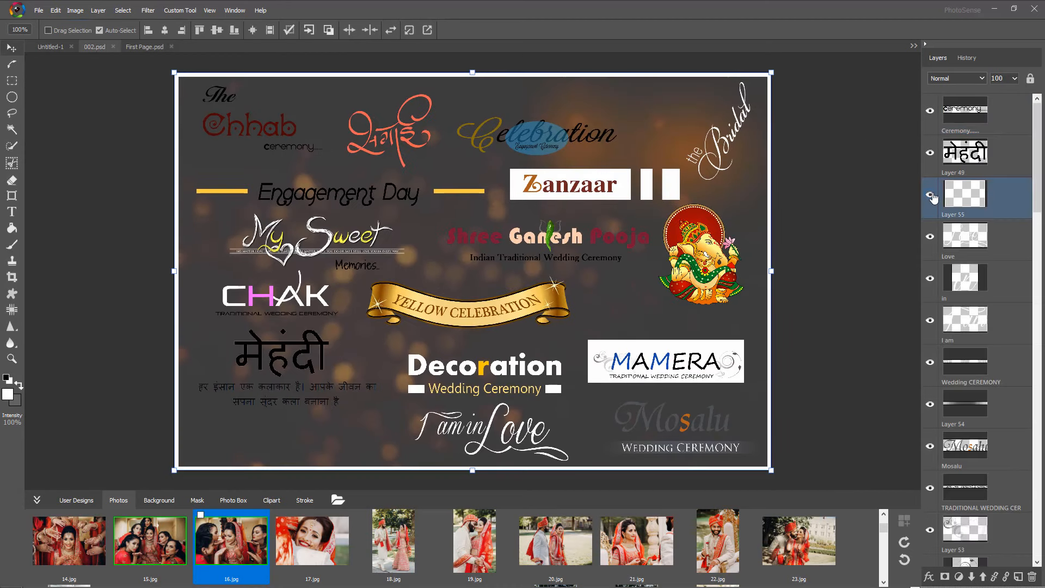
left_click(730, 136)
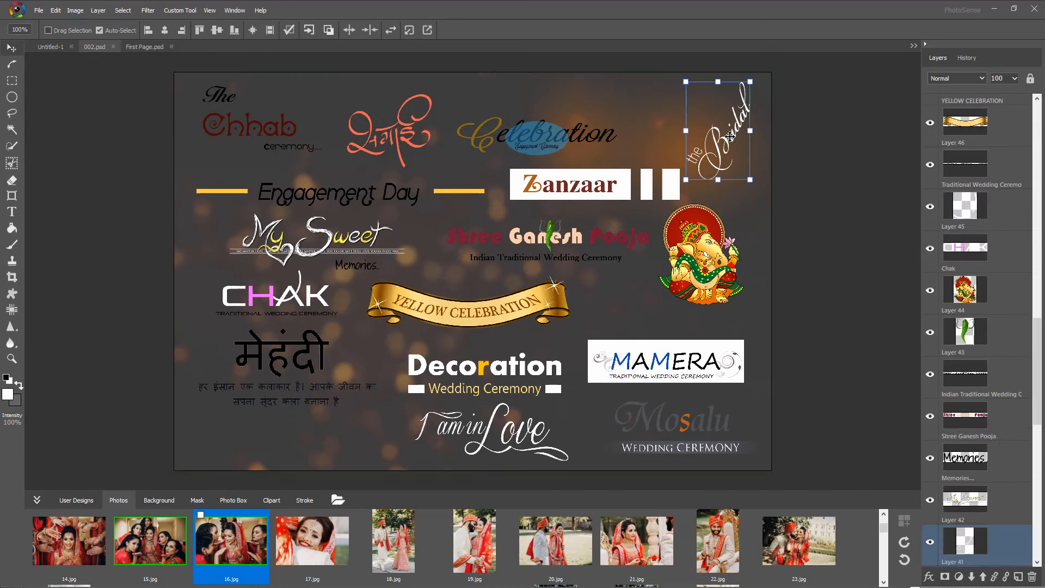
left_click(956, 544, "ctrl")
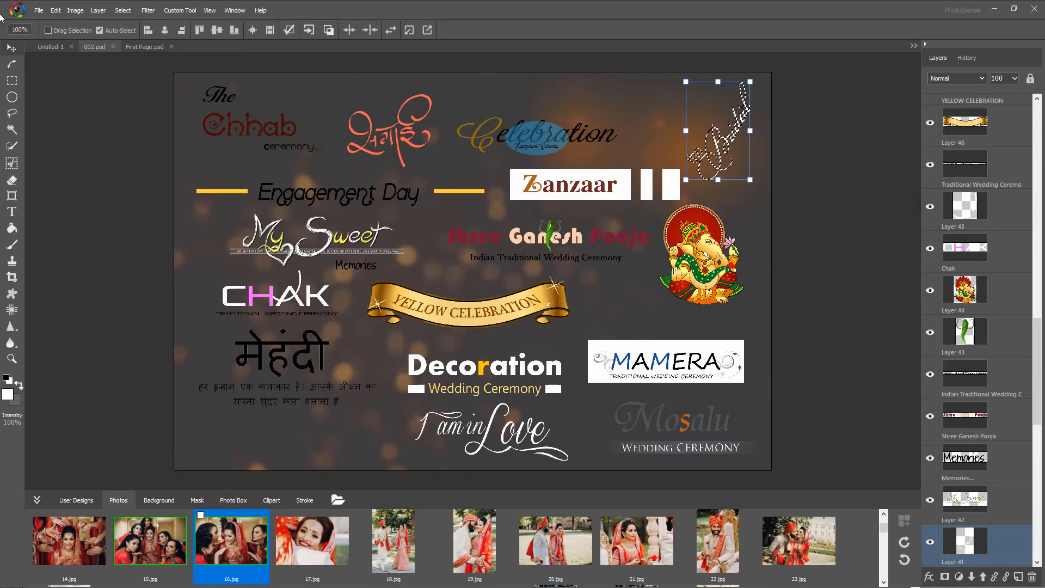
left_click(52, 10)
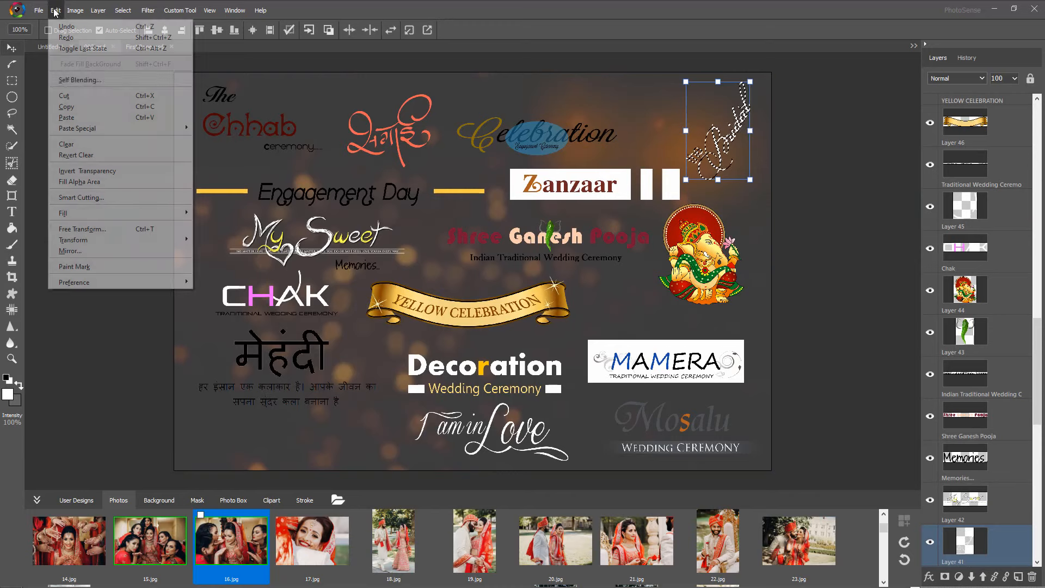
left_click(87, 108)
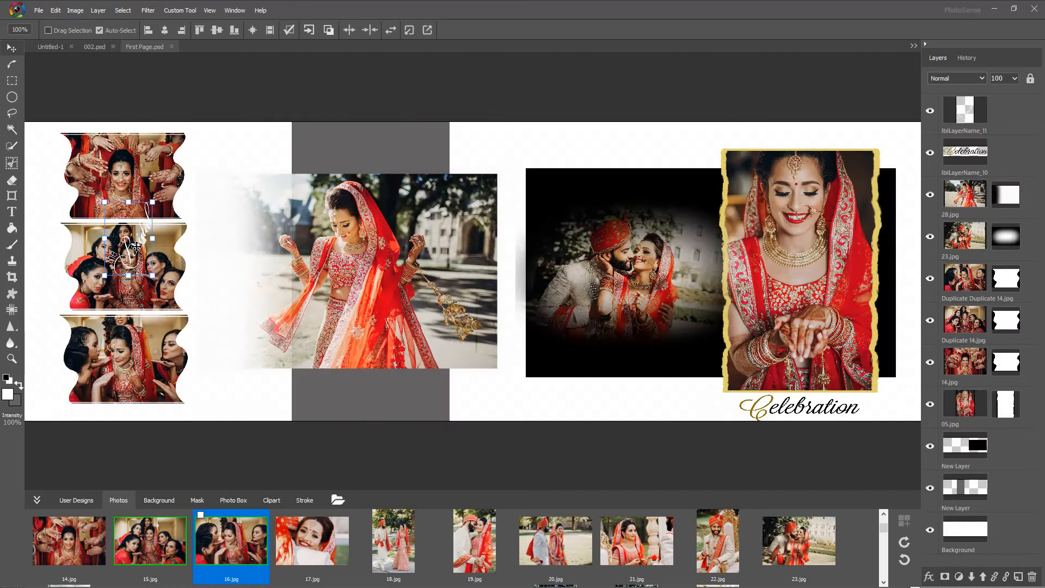
Place the Bridal lettering on the grey strip below the standing bride's photo, rotated by about -53°
left_click_drag(146, 258, 377, 391)
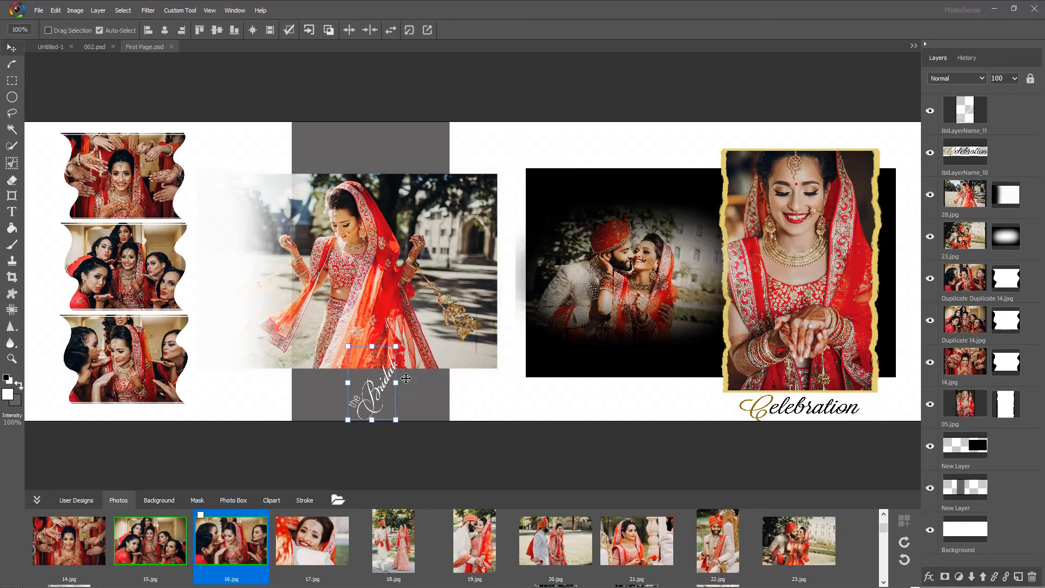
left_click(12, 63)
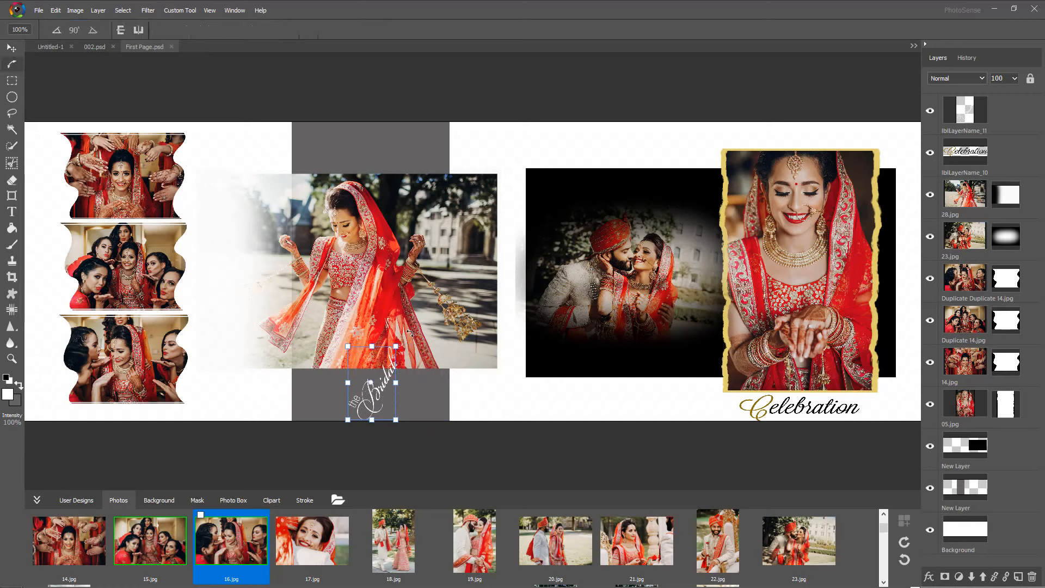
left_click_drag(400, 340, 429, 381)
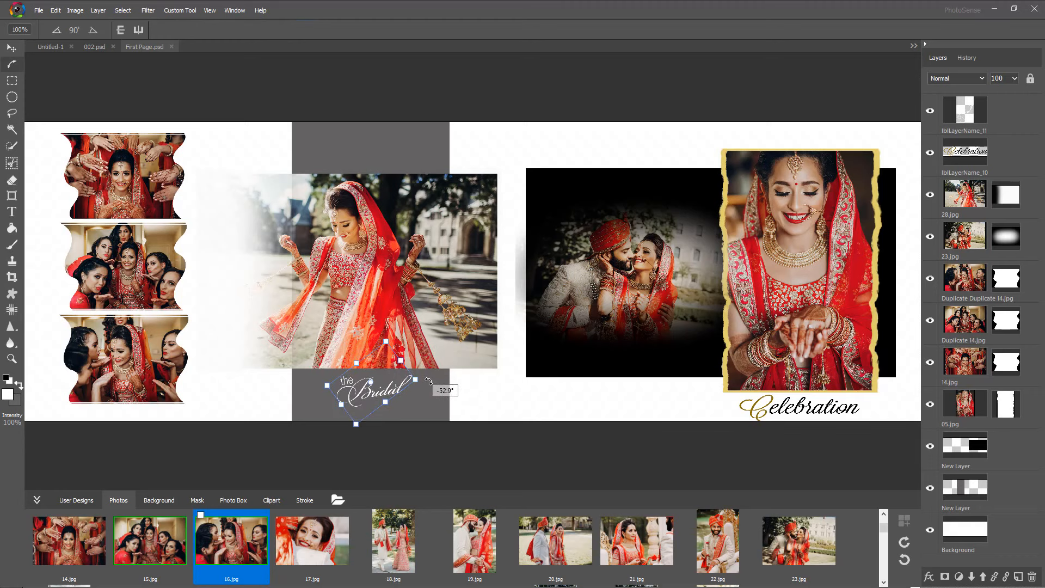
left_click(12, 48)
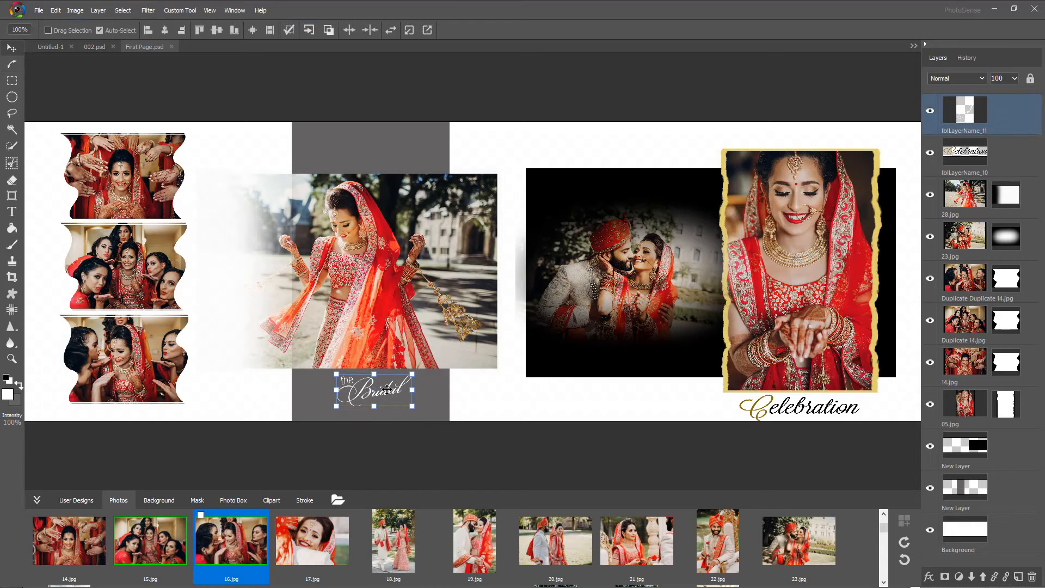
left_click_drag(386, 390, 386, 398)
left_click_drag(382, 398, 382, 398)
Enlarge the Bridal lettering from opposite corners and centre it on the grey strip beneath the photo
scroll(434, 380, "up", 2)
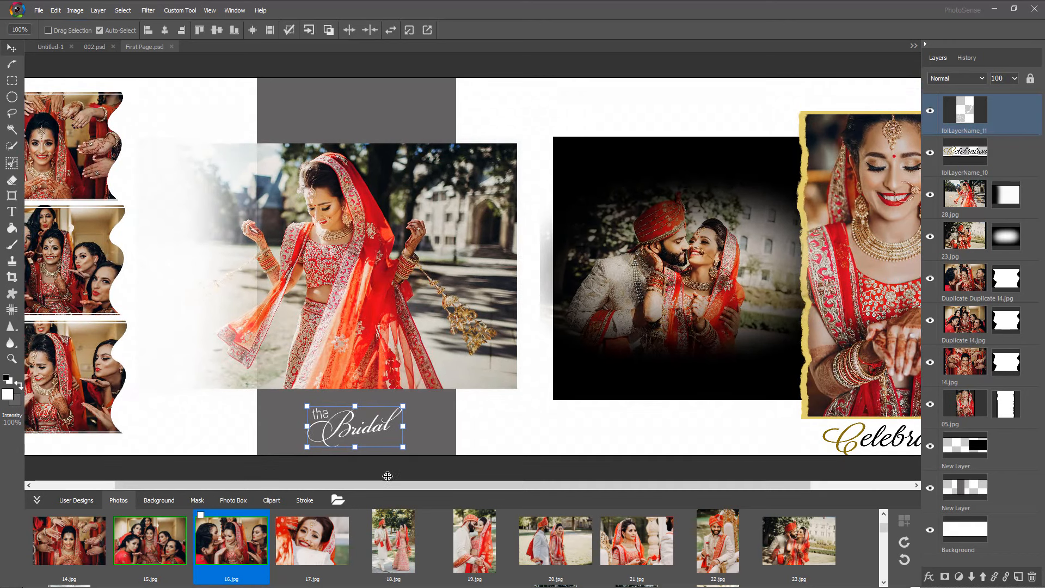
left_click_drag(440, 428, 461, 368)
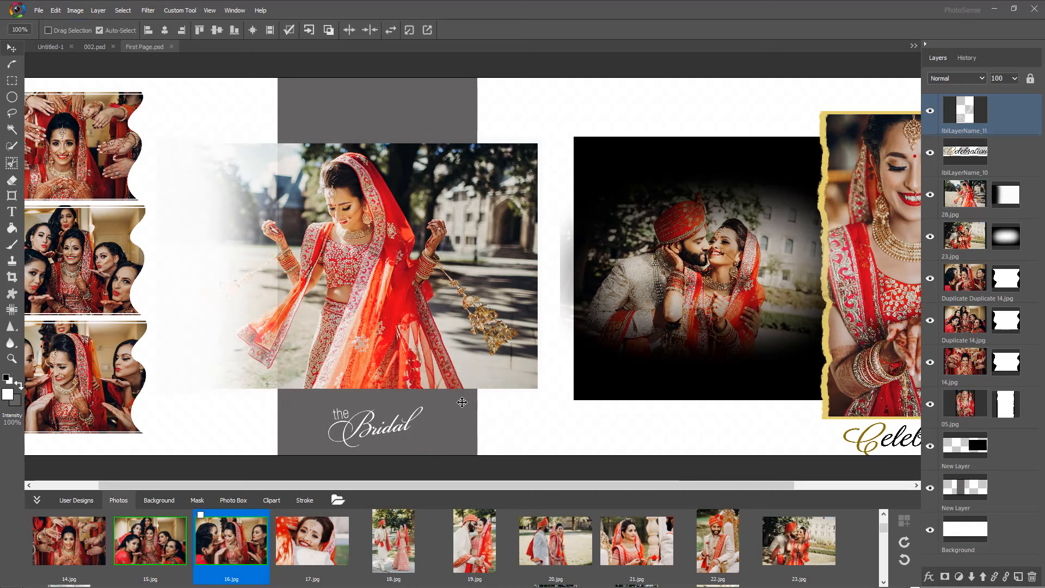
left_click(367, 424)
mouse_move(425, 447)
left_mouse_down()
mouse_move(471, 461)
mouse_move(440, 453)
left_mouse_up()
left_click_drag(327, 406, 313, 400)
left_click_drag(392, 431, 392, 427)
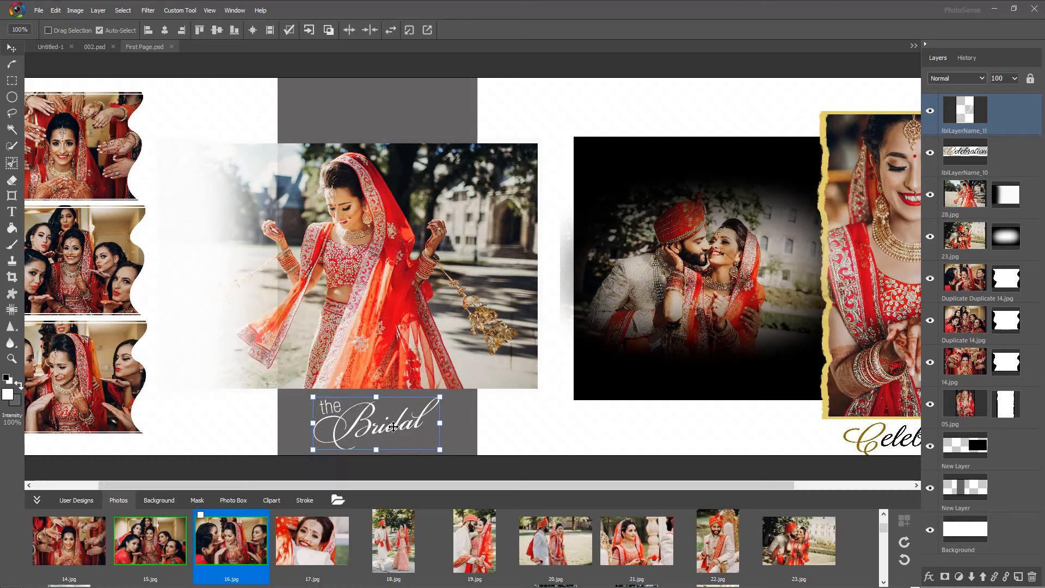
Add a drop shadow to the Bridal lettering with X and Y offsets of 9 and a slightly increased size
left_click(929, 575)
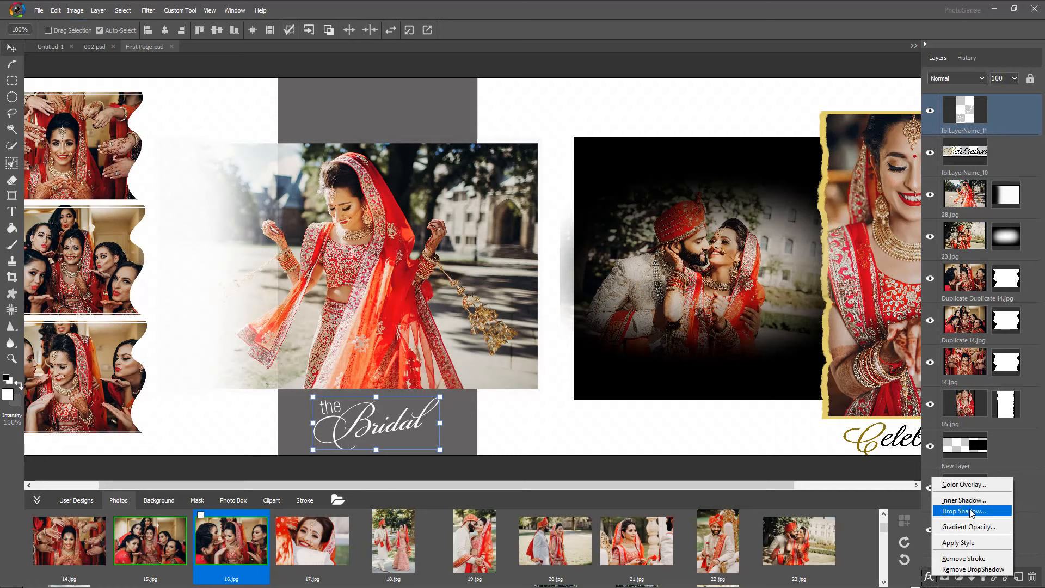
left_click(967, 527)
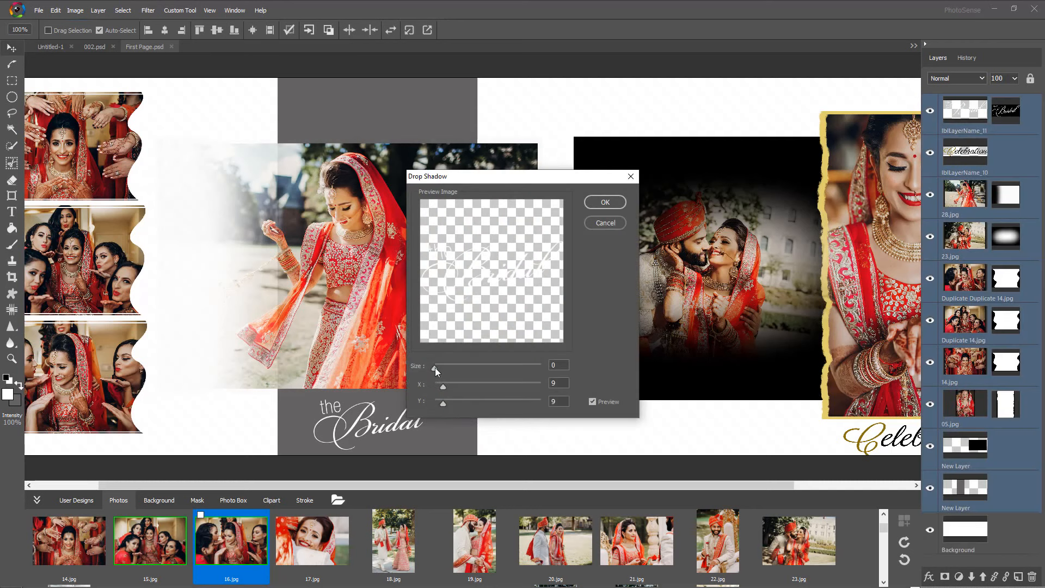
left_click_drag(435, 367, 443, 366)
left_click(604, 202)
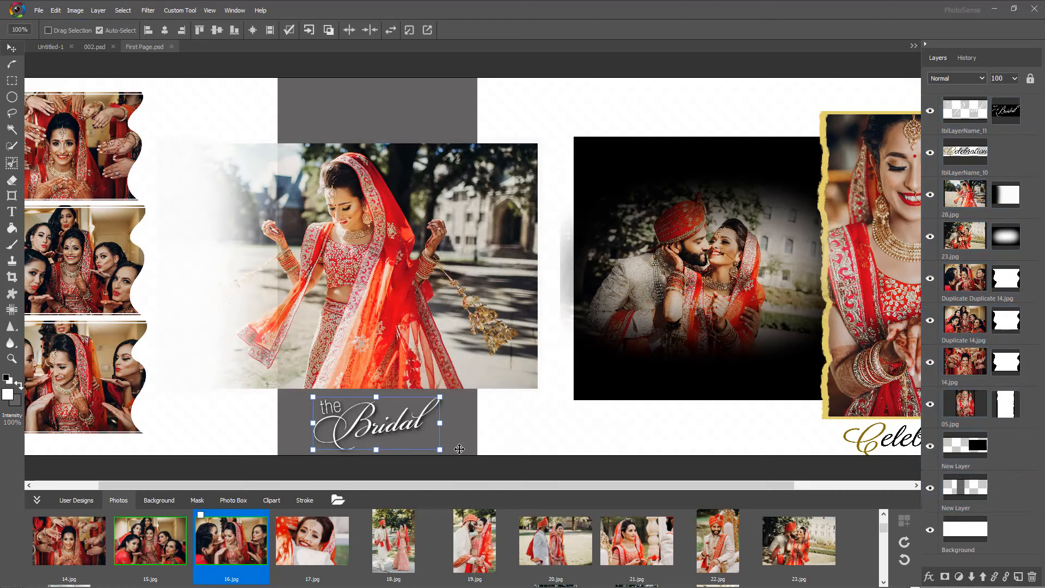
left_click(512, 423)
Apply the pink stroke style to the borders of all three stacked wavy-edged photos
key("ctrl+0")
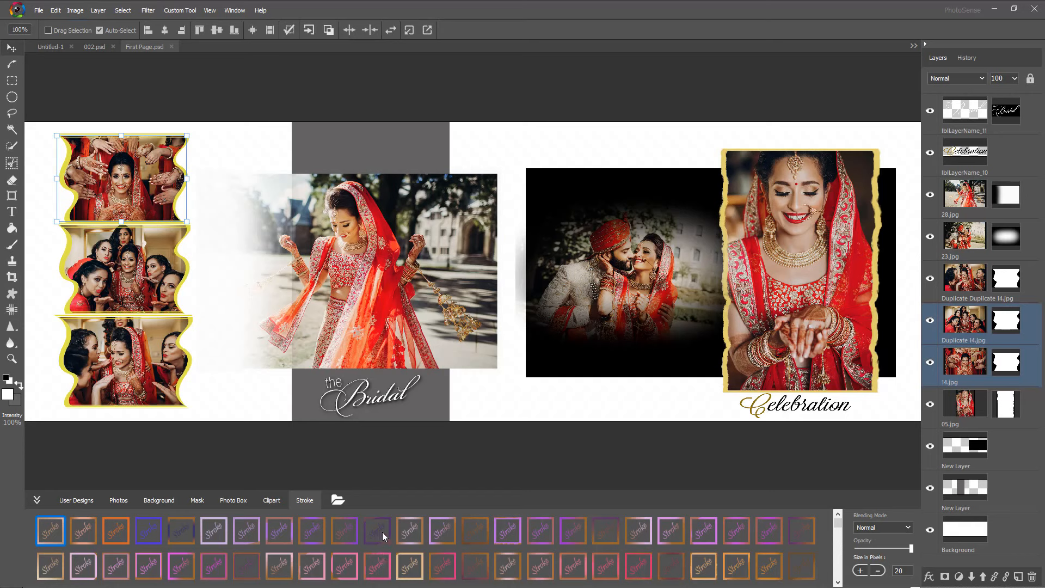
left_click(379, 570)
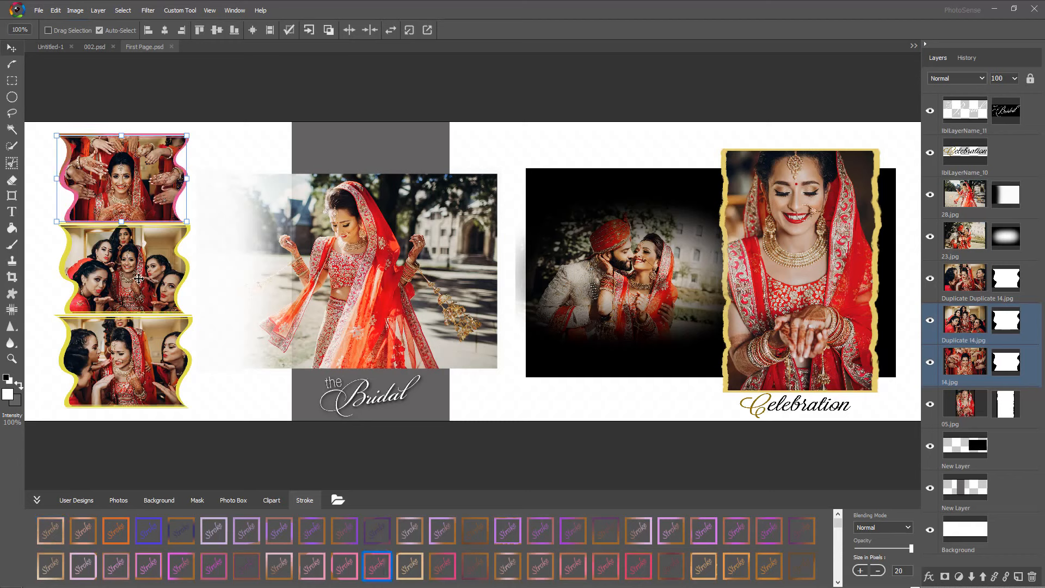
left_click(137, 295)
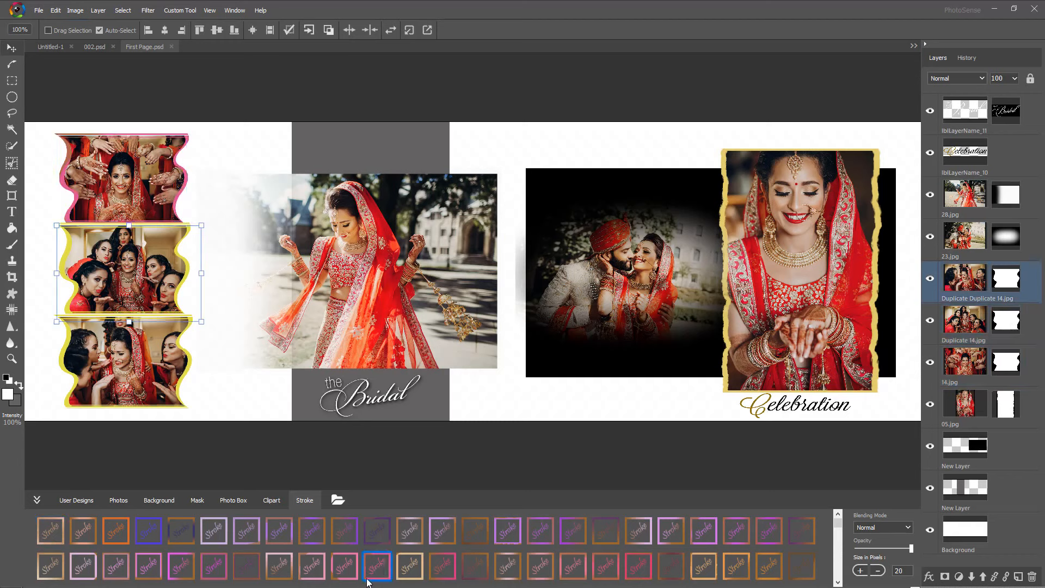
left_click(124, 371)
left_click(375, 568)
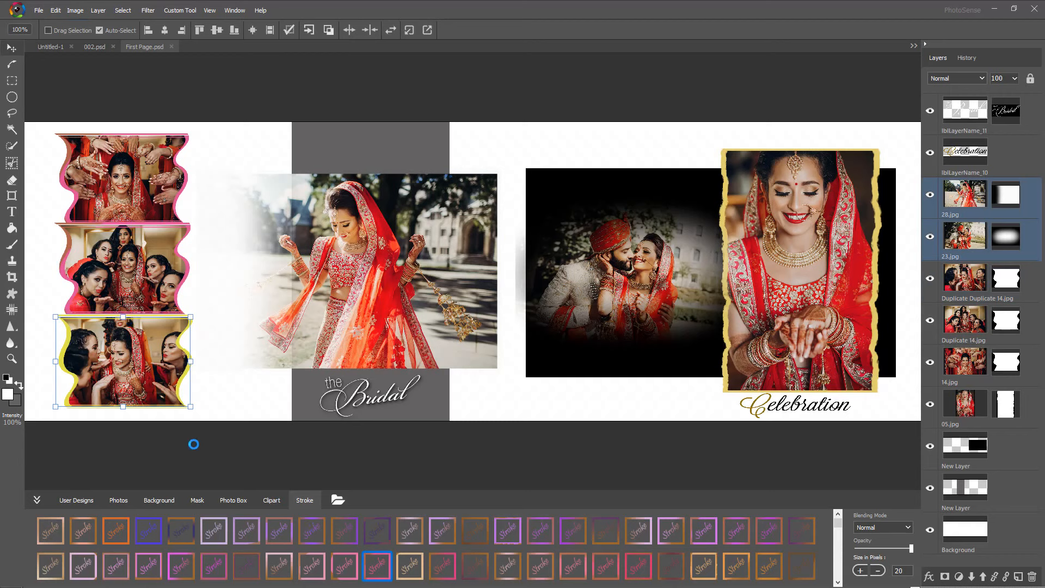
left_click(213, 453)
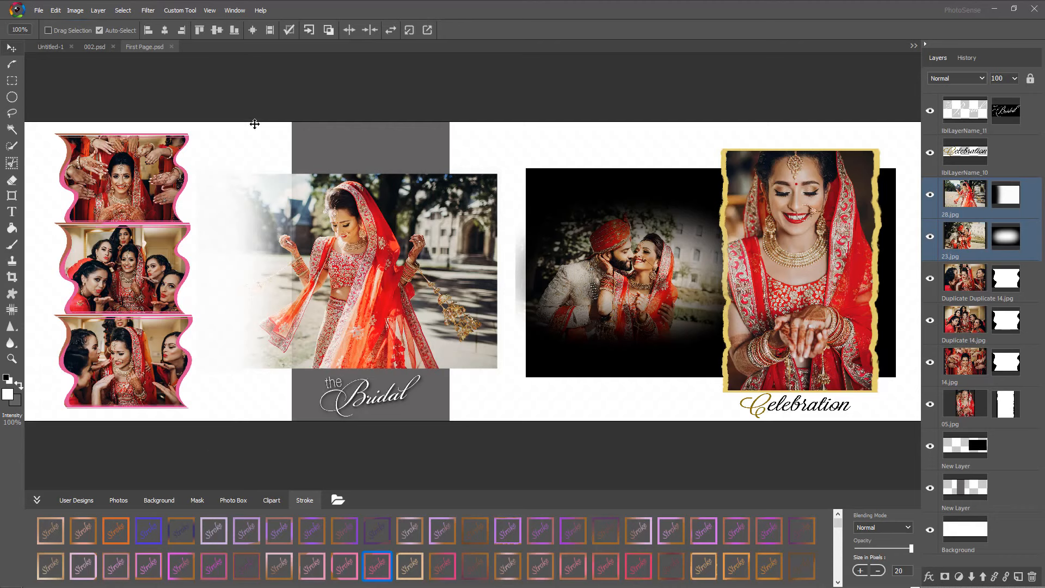
Check the finished page layout around the Bridal lettering and save the album page
scroll(313, 223, "down", 1)
scroll(313, 228, "up", 1)
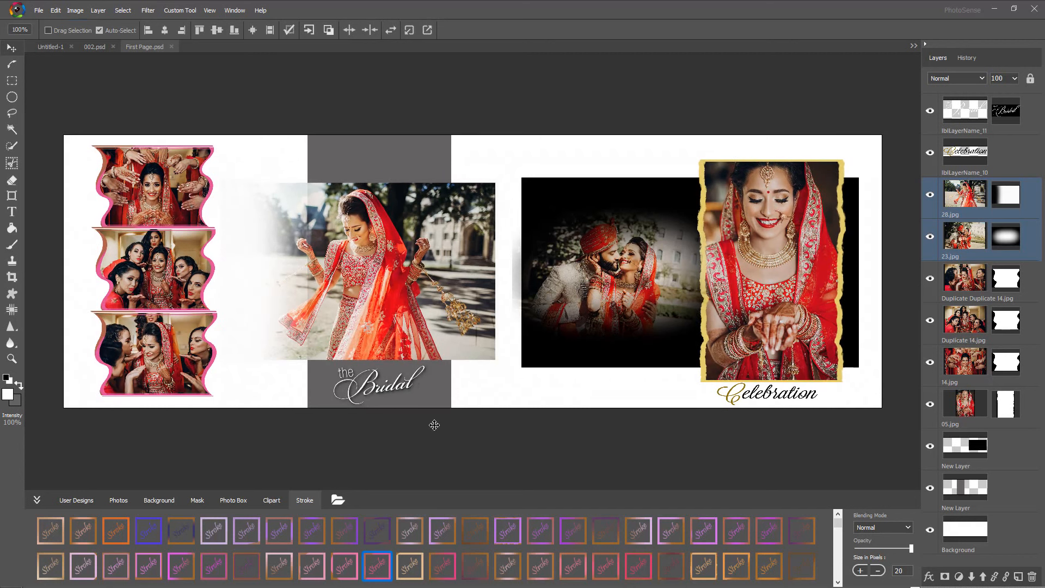
left_click(385, 388)
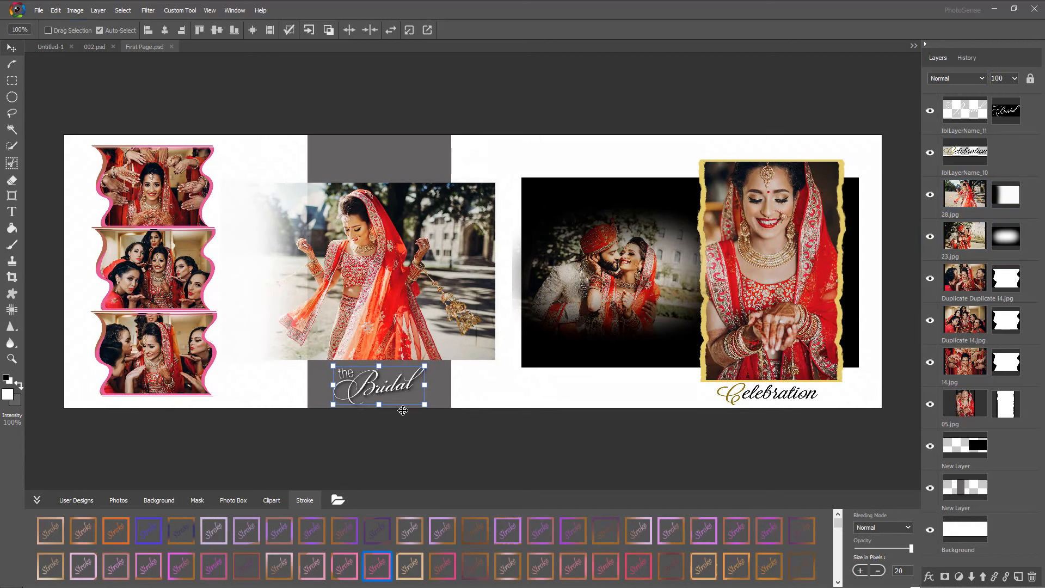
left_click(403, 442)
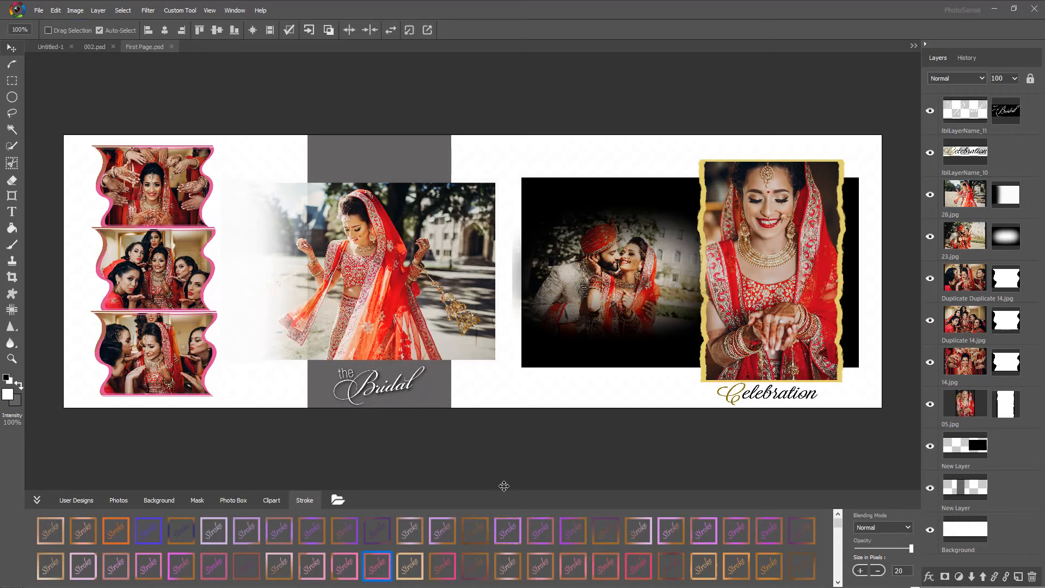
left_click(38, 10)
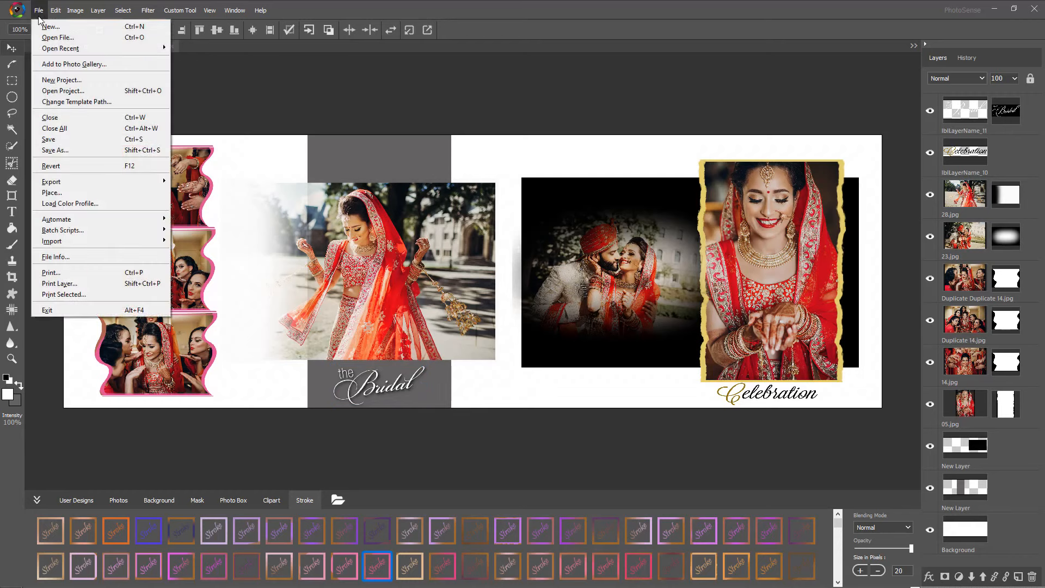
left_click(50, 140)
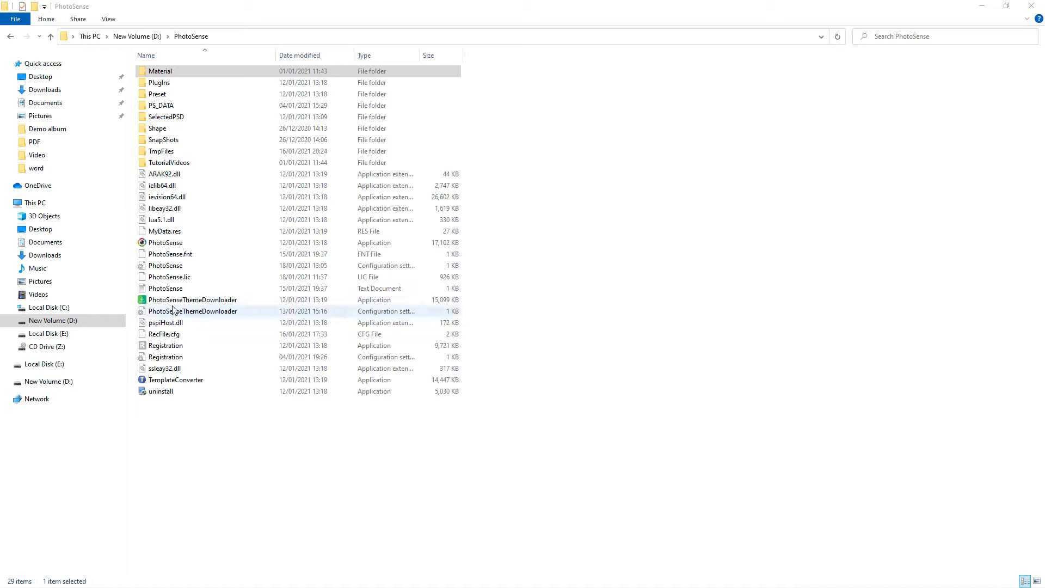
Open PhotoSenseThemeDownloader from the PhotoSense folder on New Volume (D:) and select the 12X30 template size
left_click(176, 301)
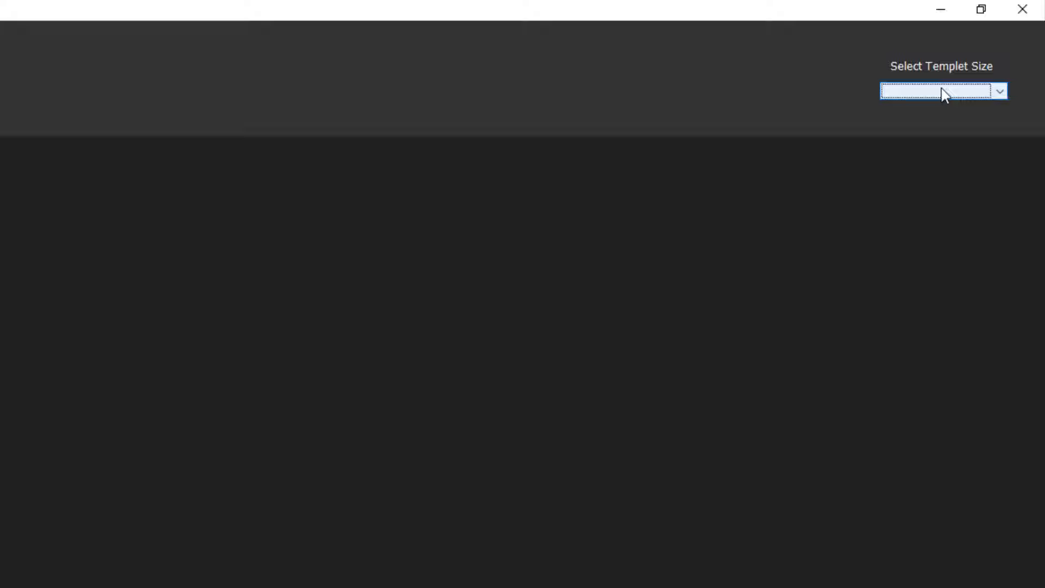
left_click(944, 93)
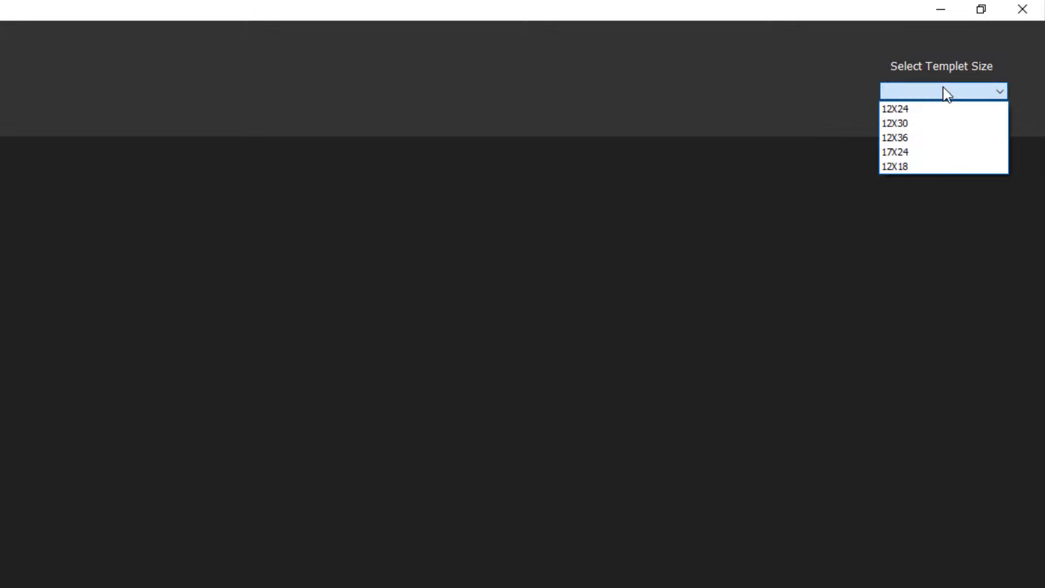
left_click(899, 124)
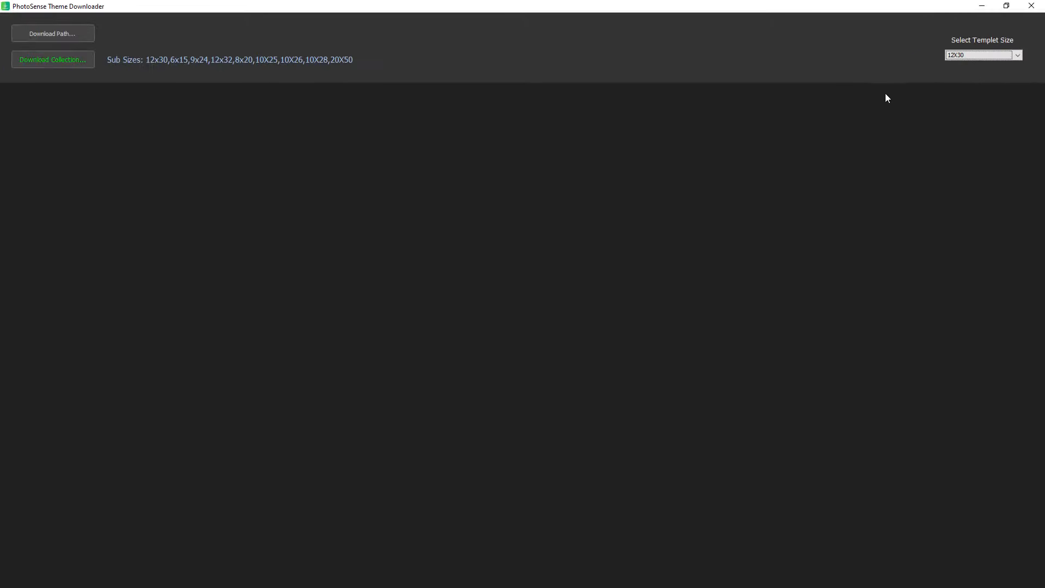